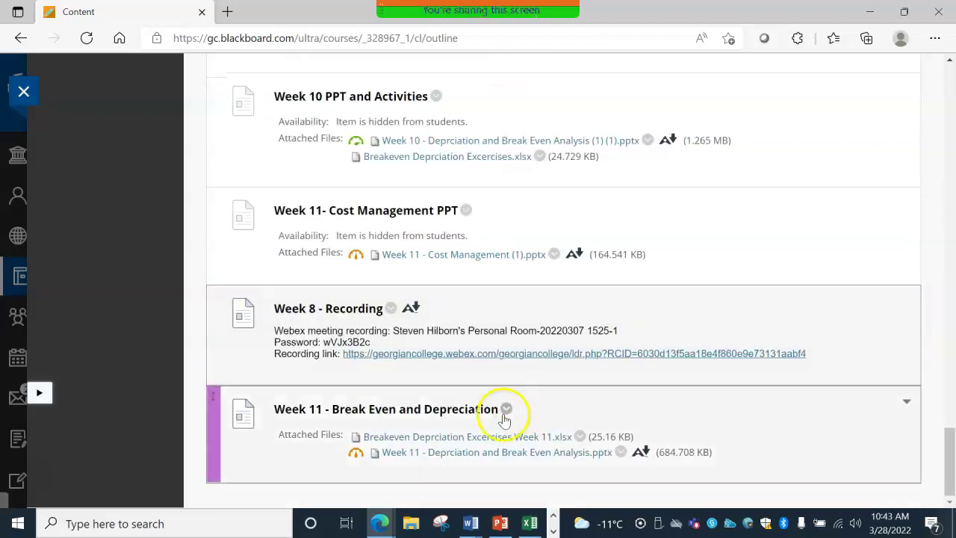
Download the Week 11 break-even analysis presentation and the Breakeven Deprciation Excercises Week 11 workbook, and try opening the workbook
left_click(621, 454)
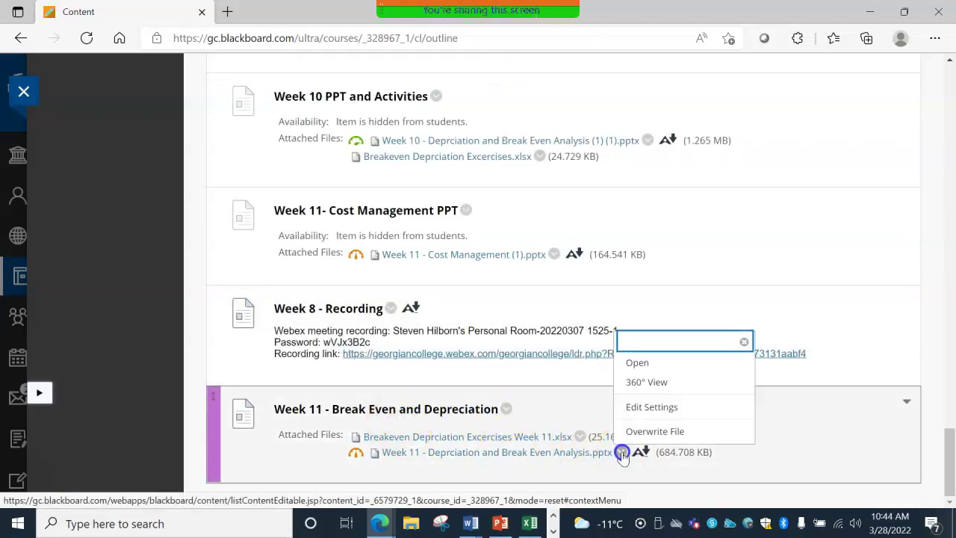
left_click(633, 364)
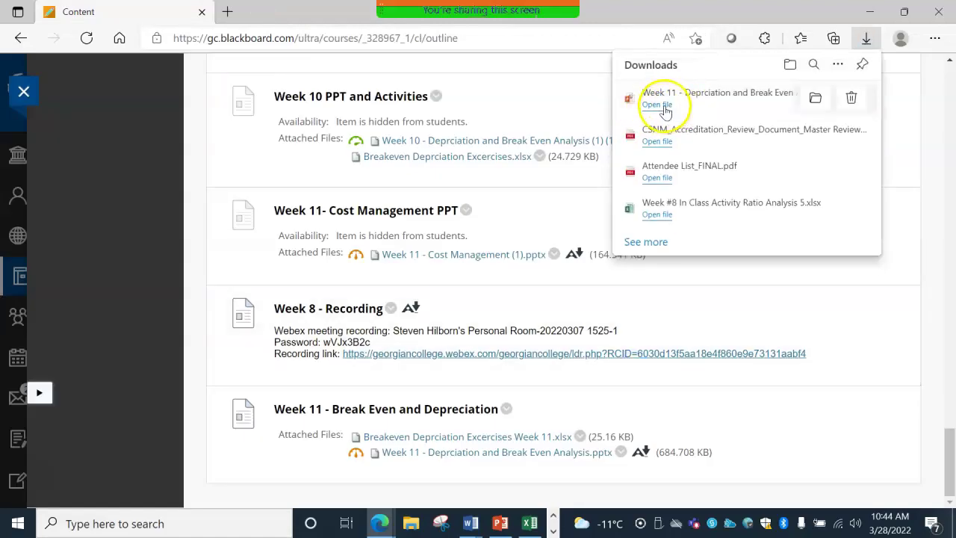
left_click(580, 436)
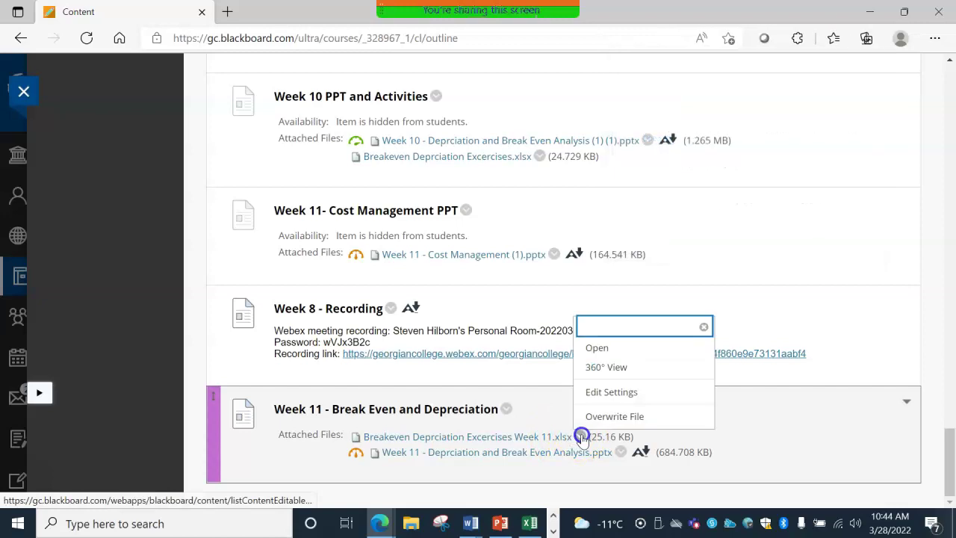
left_click(598, 350)
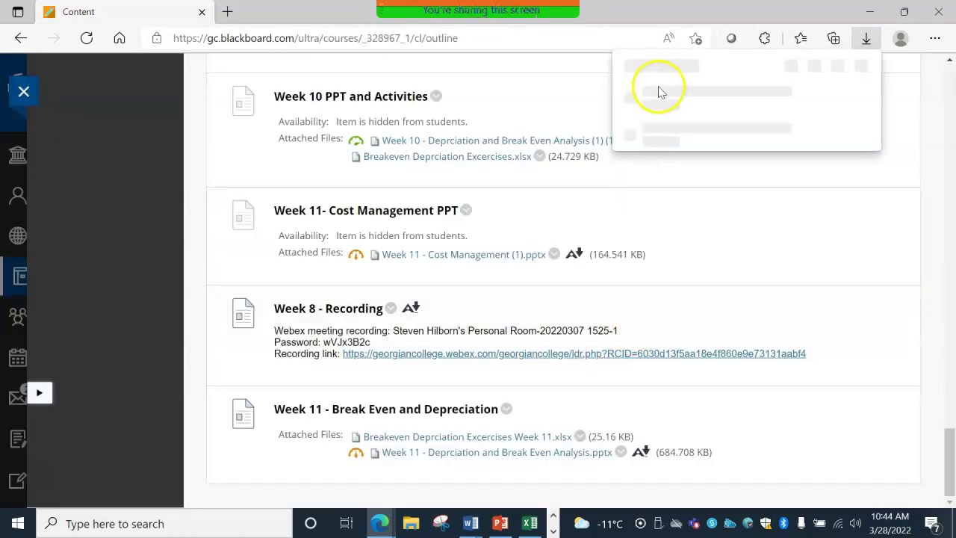
left_click(667, 104)
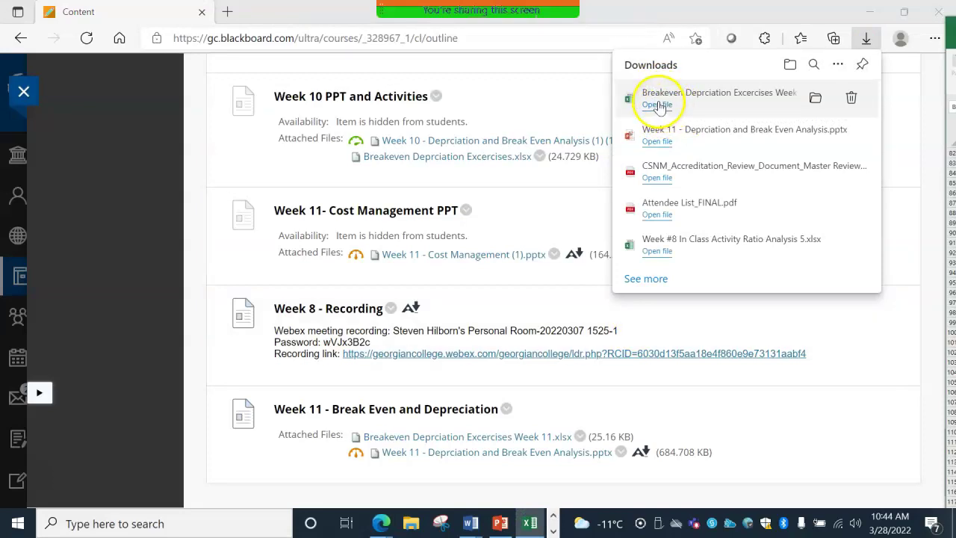
left_click(658, 105)
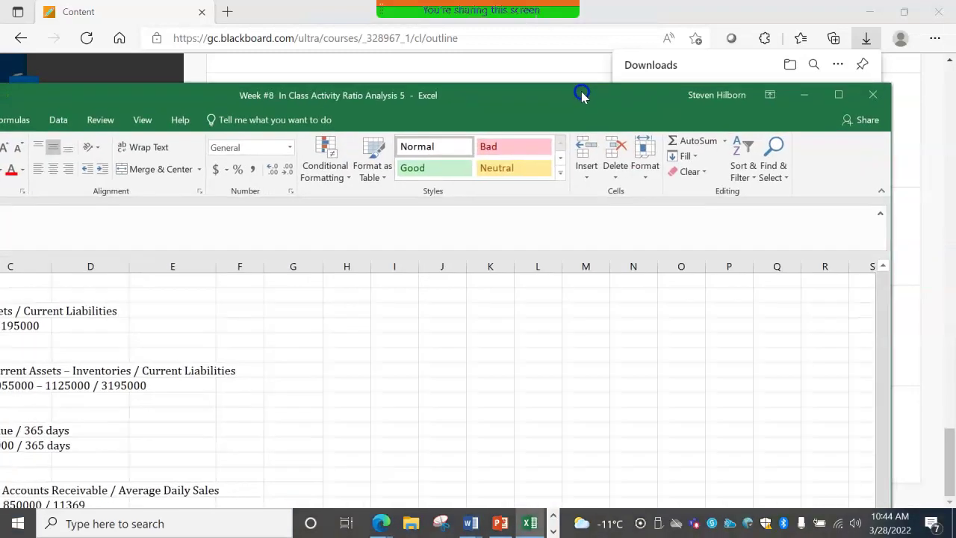
Look through the Week #8 In Class Activity Ratio Analysis 5 workbook and close it
left_click(840, 97)
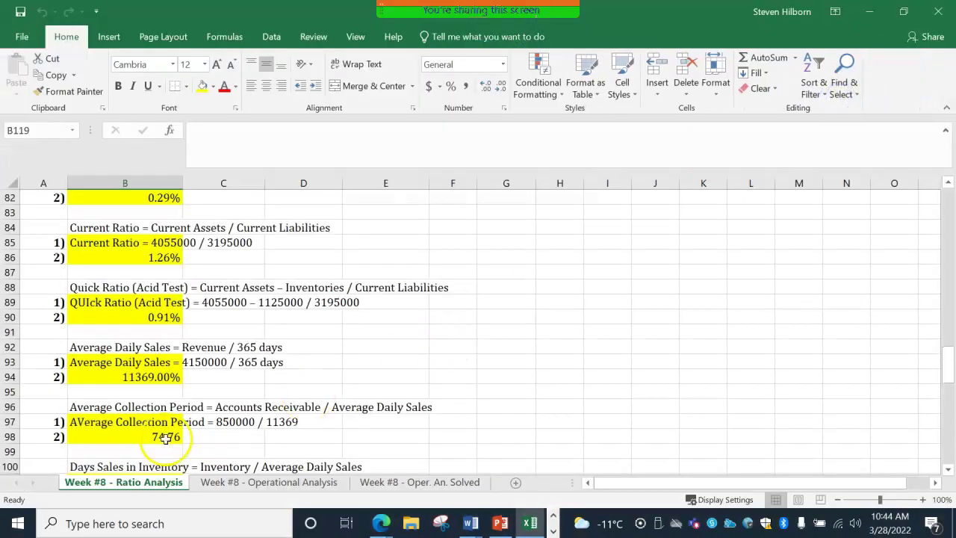
scroll(168, 441, "up", 4)
scroll(438, 320, "up", 4)
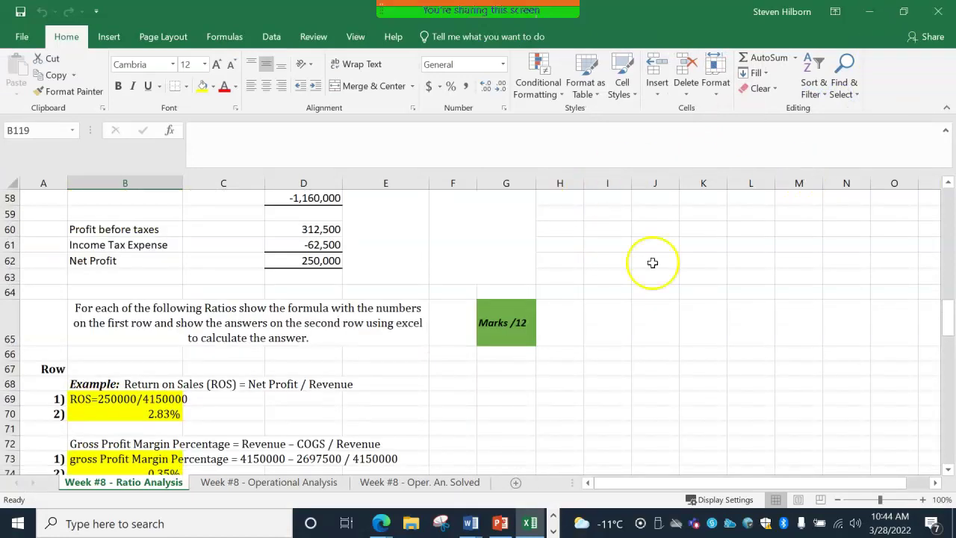
scroll(608, 269, "up", 6)
left_click(939, 13)
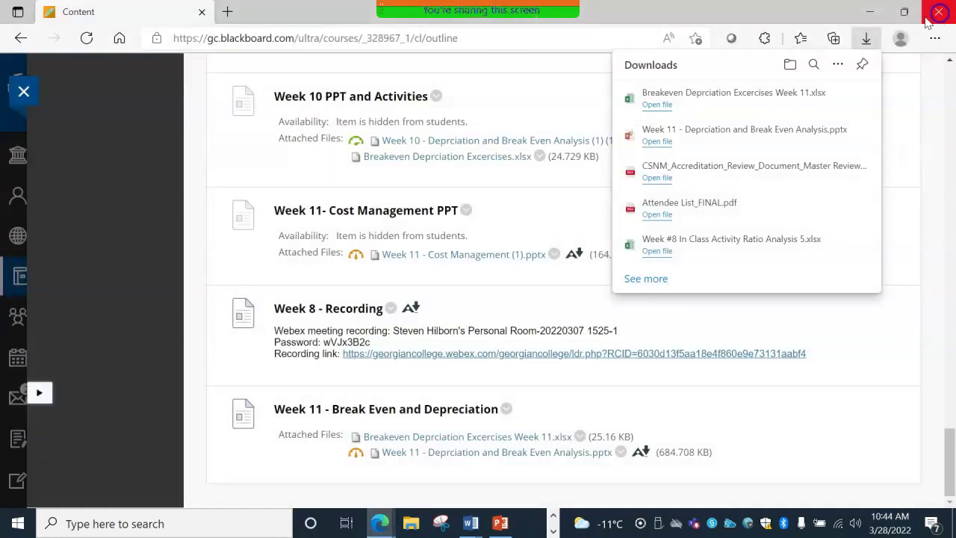
Open the downloaded Breakeven Deprciation Excercises Week 11 workbook maximized and enable editing on its Breakeven sheet
left_click(653, 106)
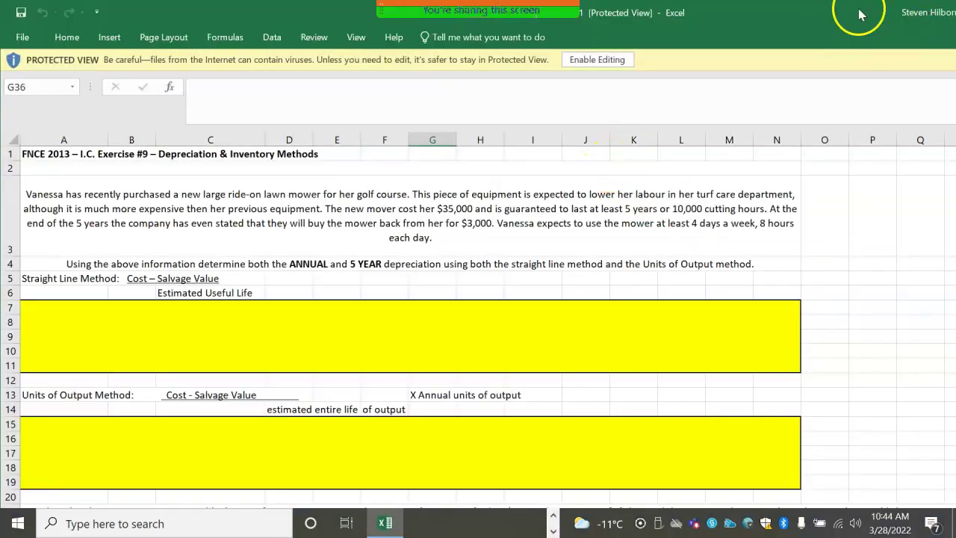
double_click(859, 15)
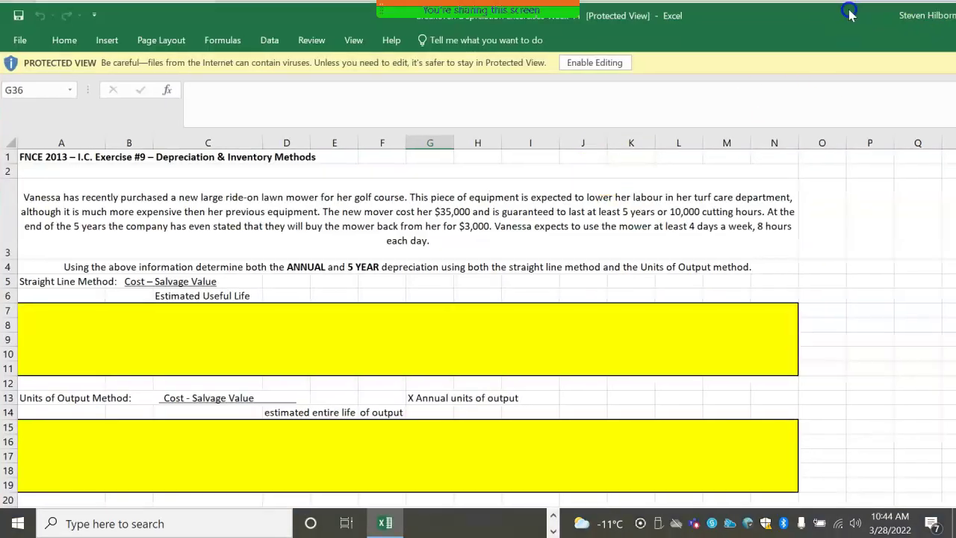
left_click(886, 55)
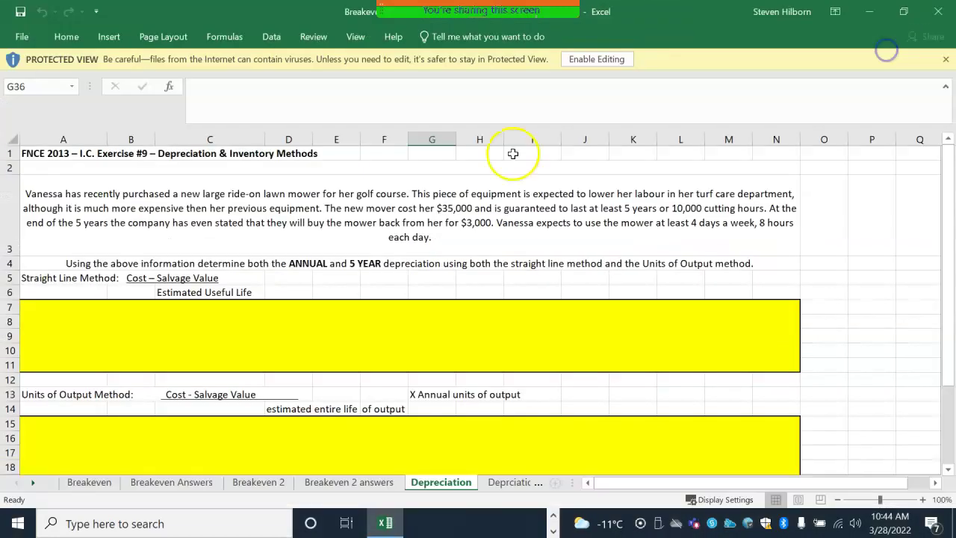
left_click(75, 483)
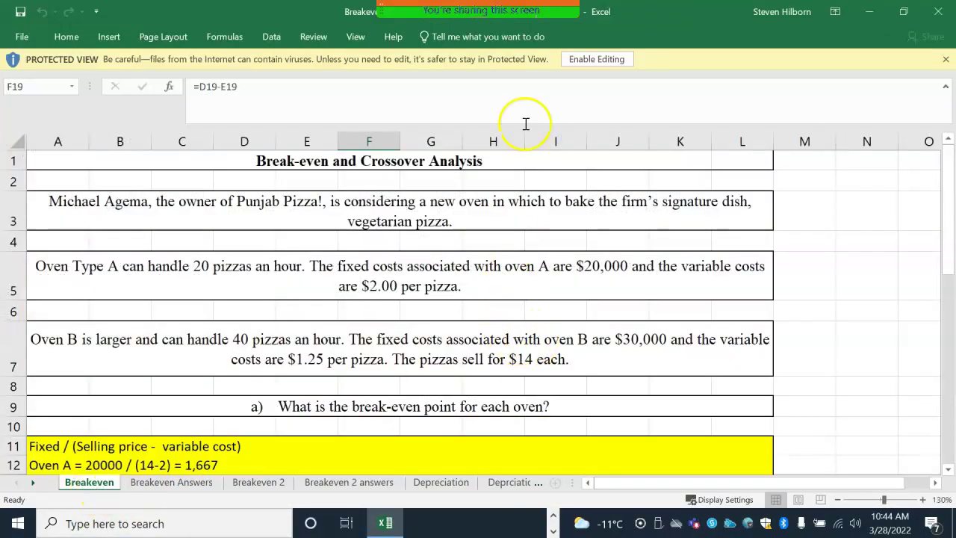
left_click(590, 59)
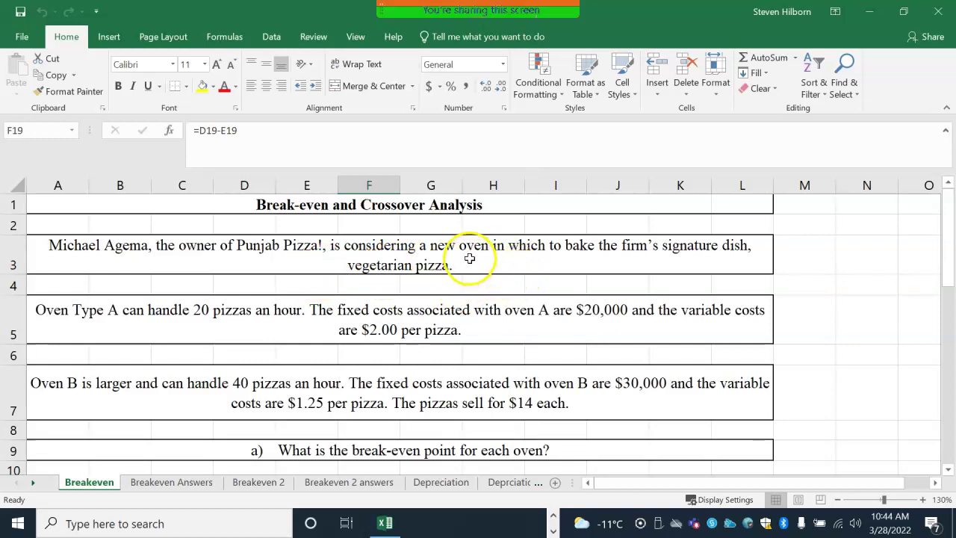
Clear the Oven A and Oven B answers in rows 12 and 13 under question a, keeping the formula line above
scroll(470, 258, "down", 1)
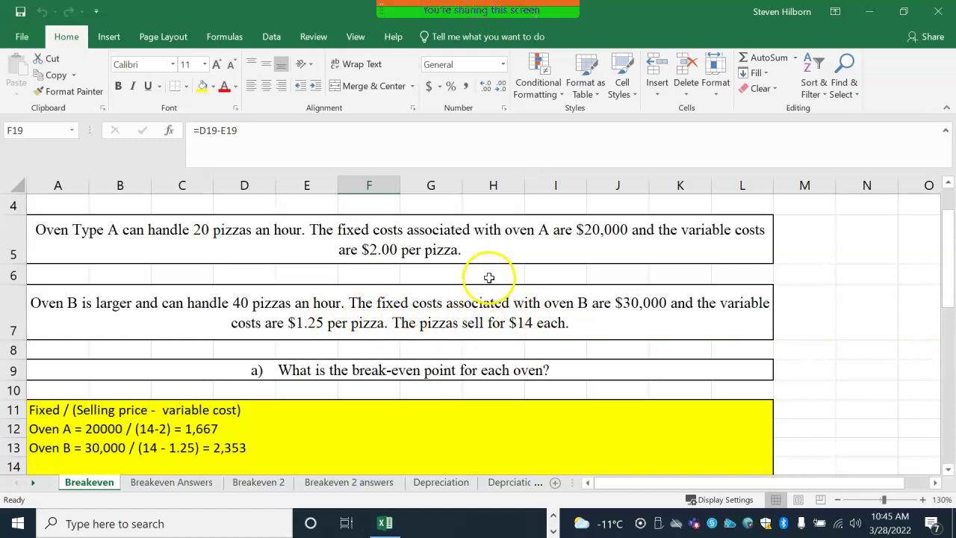
scroll(243, 349, "down", 1)
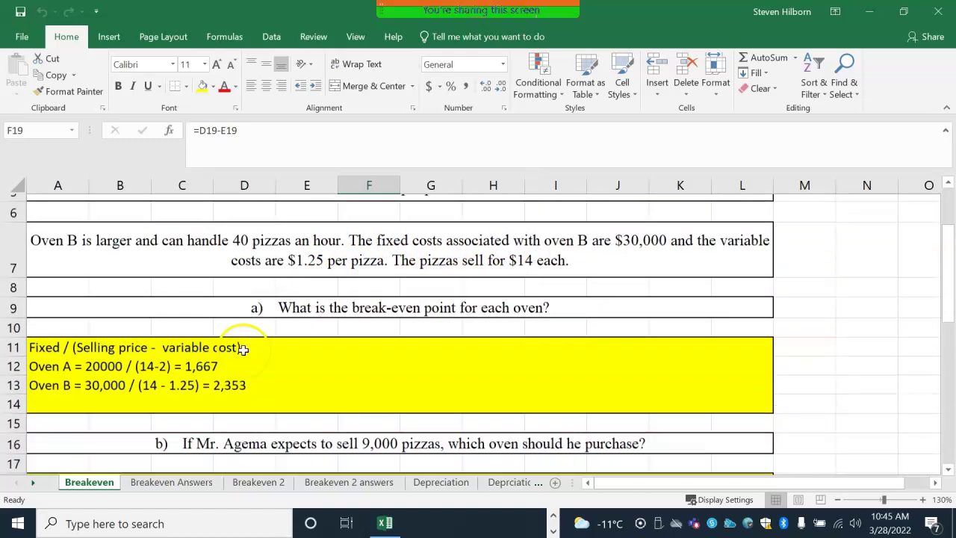
scroll(243, 349, "down", 1)
left_click(242, 358)
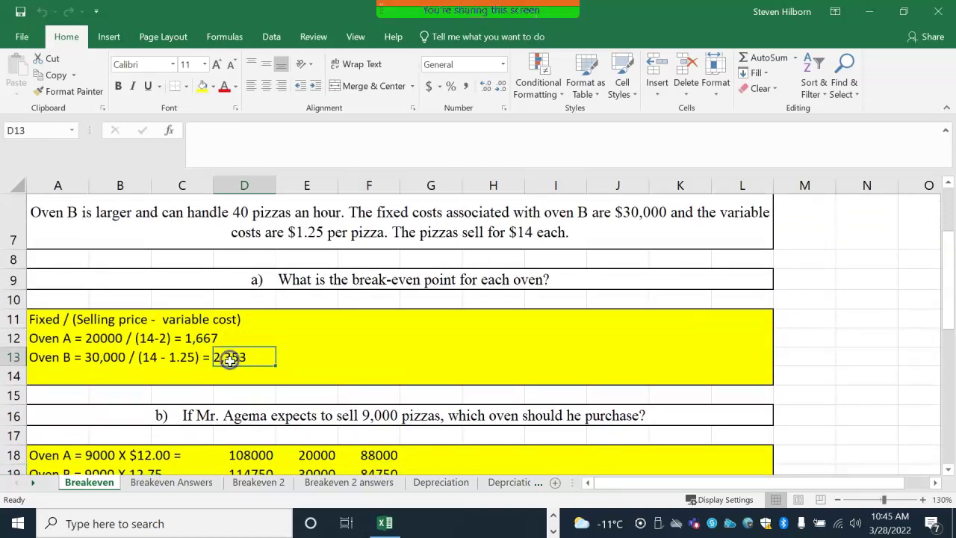
left_click_drag(238, 374, 64, 348)
key("Delete")
left_click(224, 346)
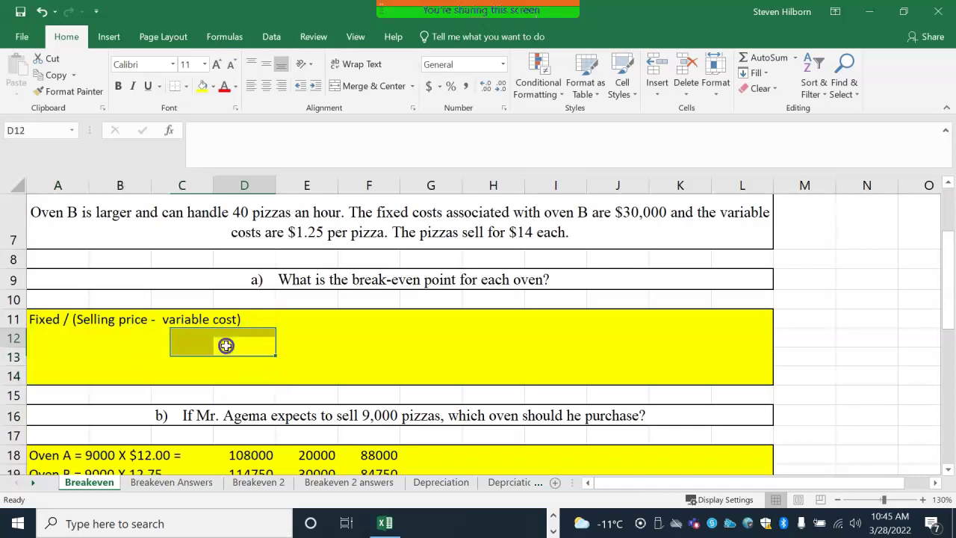
Clear the worked answers under question b in A18:G21 and under question c in A26:G28
scroll(228, 346, "down", 2)
left_click_drag(408, 351, 32, 305)
key("Delete")
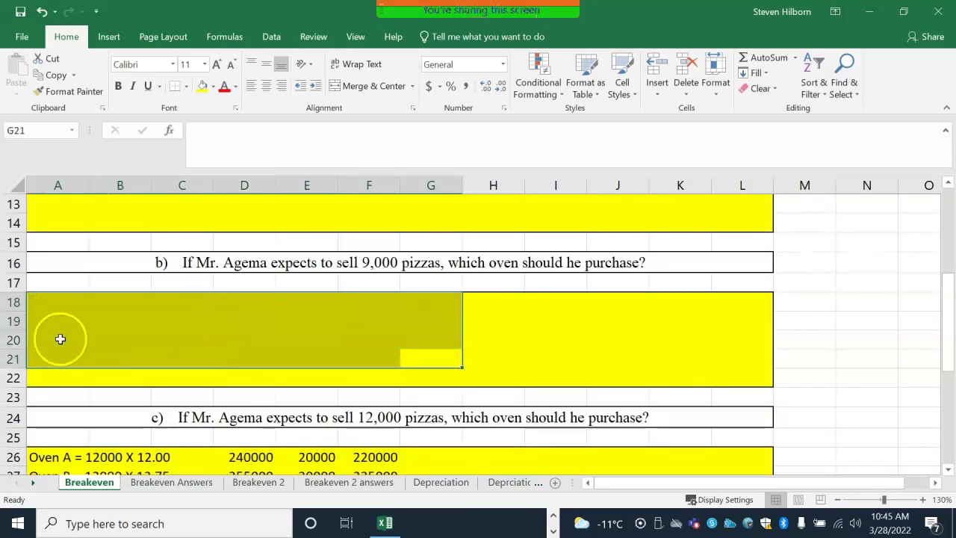
scroll(389, 387, "down", 2)
left_click_drag(446, 384, 64, 341)
key("Delete")
scroll(134, 373, "down", 4)
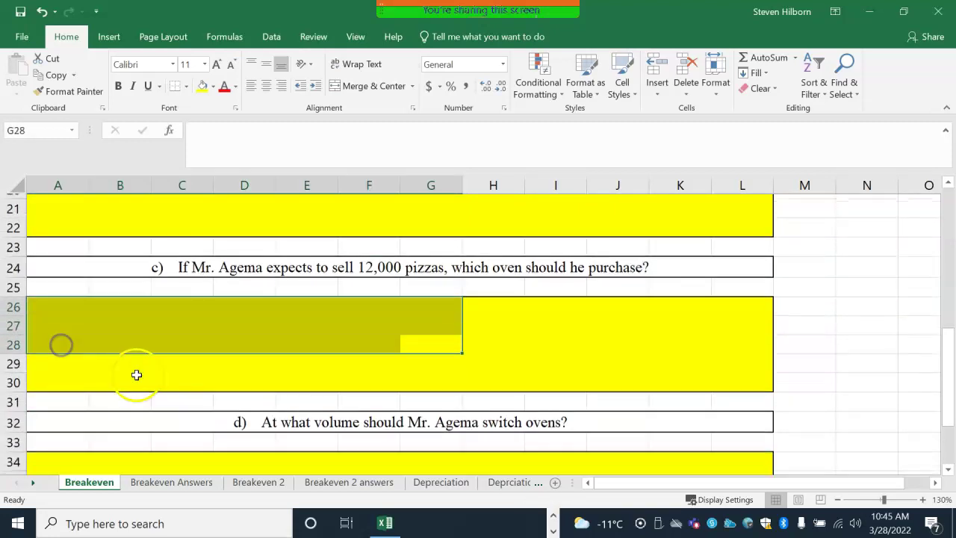
Enter "Oven A = 20,000 / 14 - 2" in cell A12 as the first working line for question a
scroll(157, 370, "up", 9)
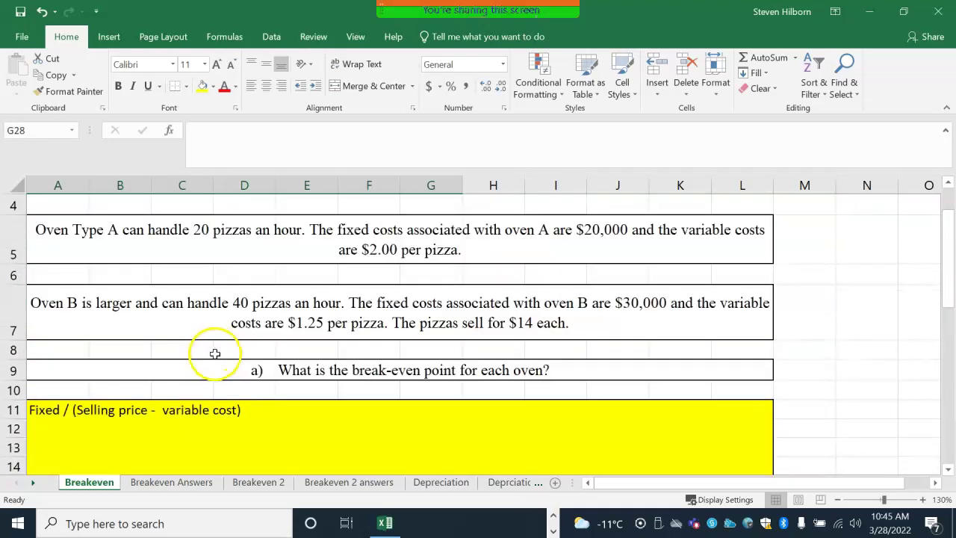
scroll(225, 357, "down", 1)
scroll(224, 359, "up", 1)
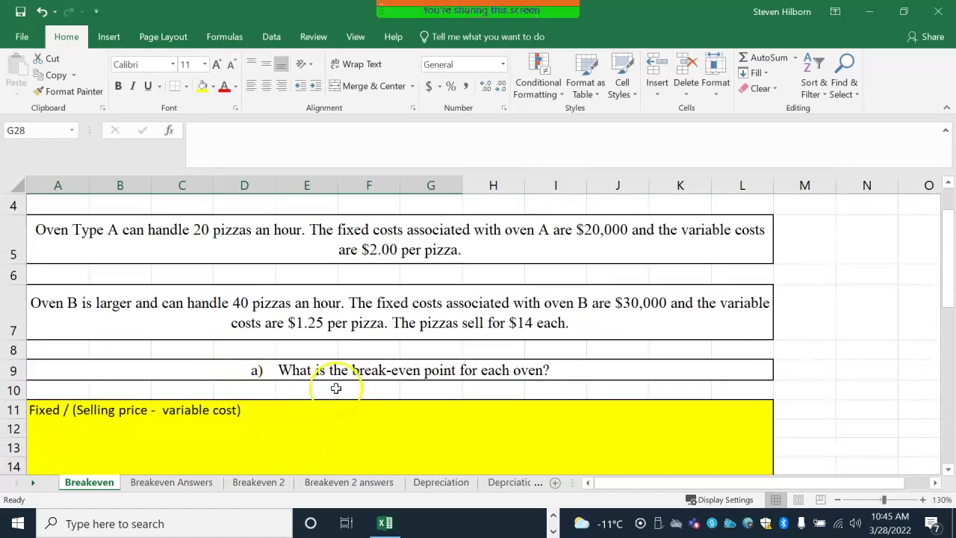
scroll(340, 394, "down", 1)
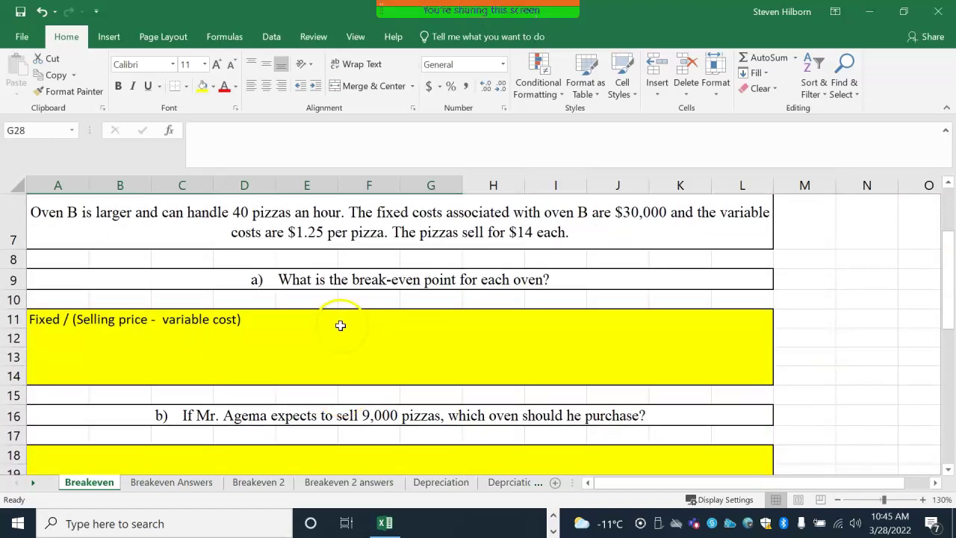
scroll(60, 318, "up", 2)
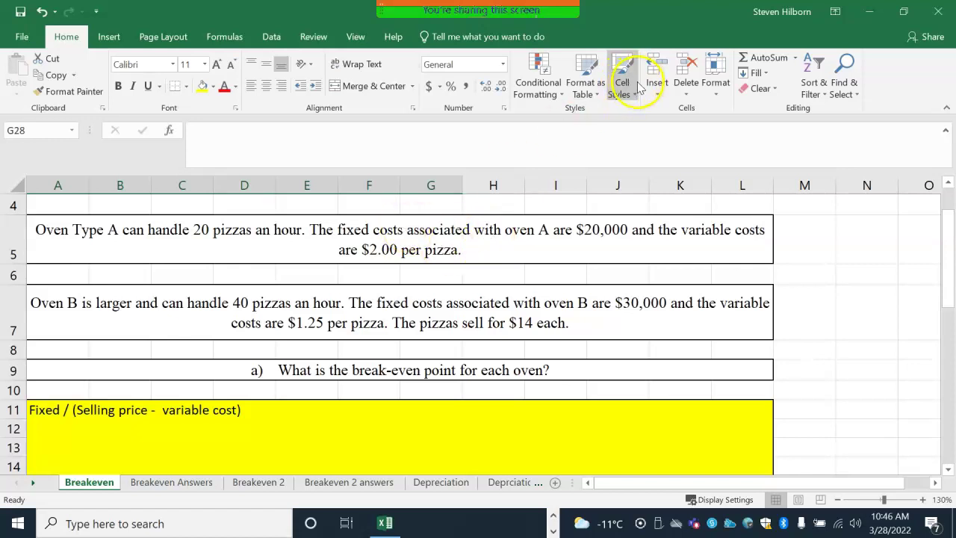
scroll(496, 288, "down", 1)
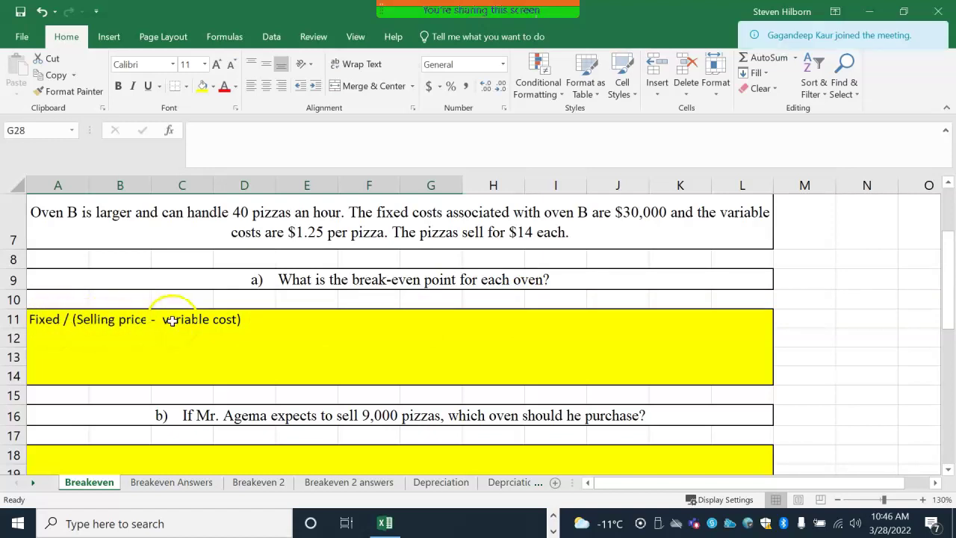
left_click(54, 336)
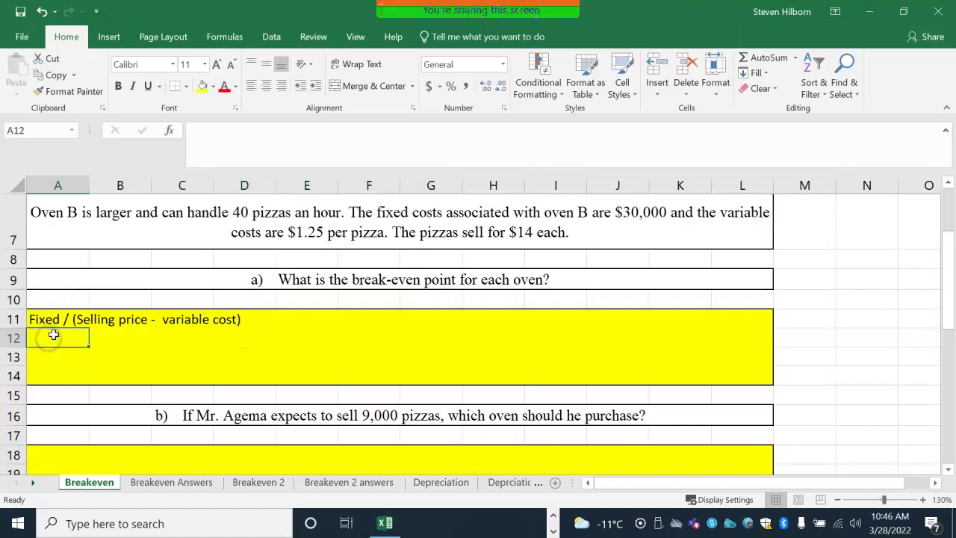
type("Oven A")
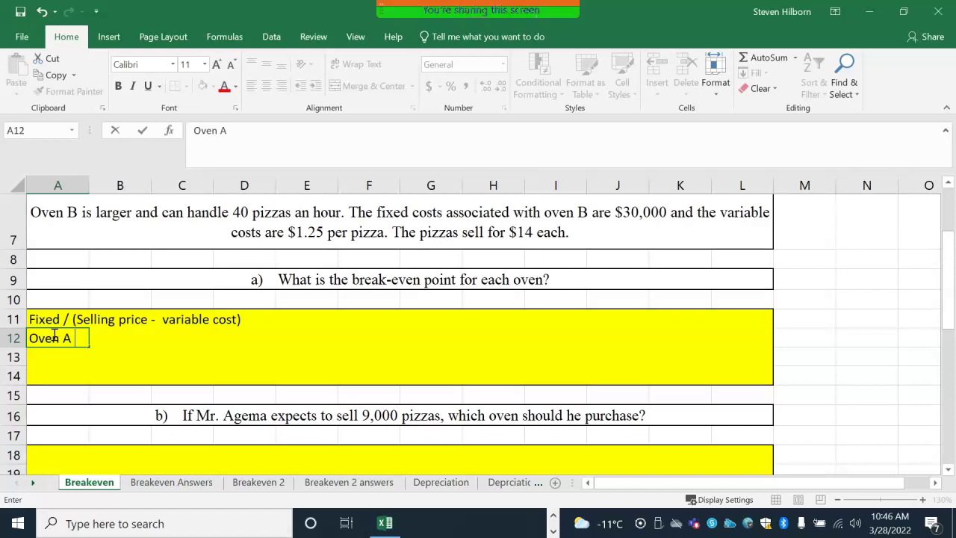
type(" = 20,")
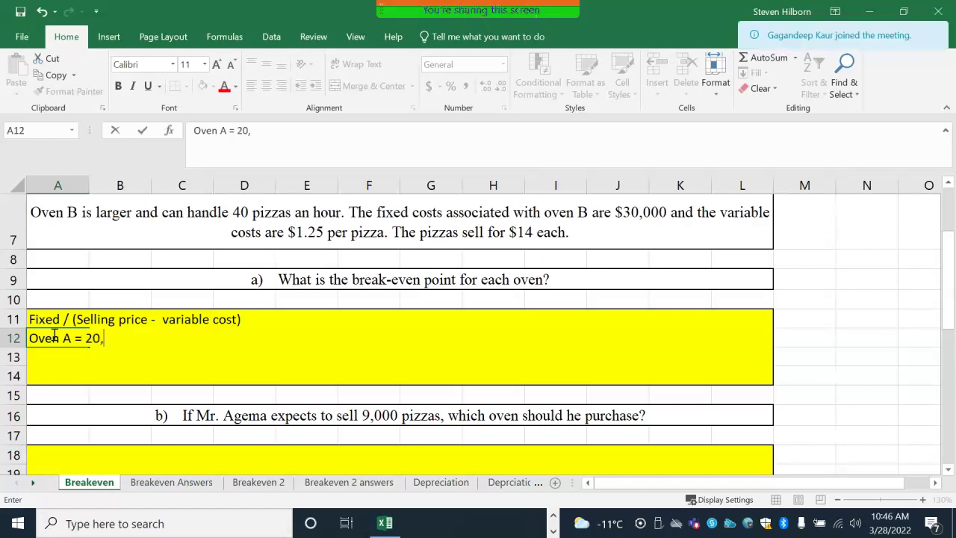
type("000 / 14 - 2")
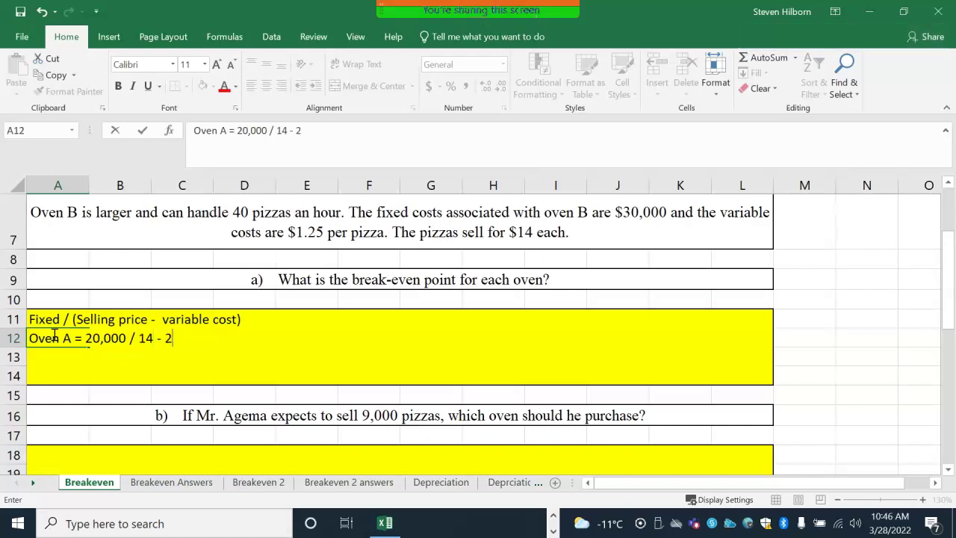
key("Return")
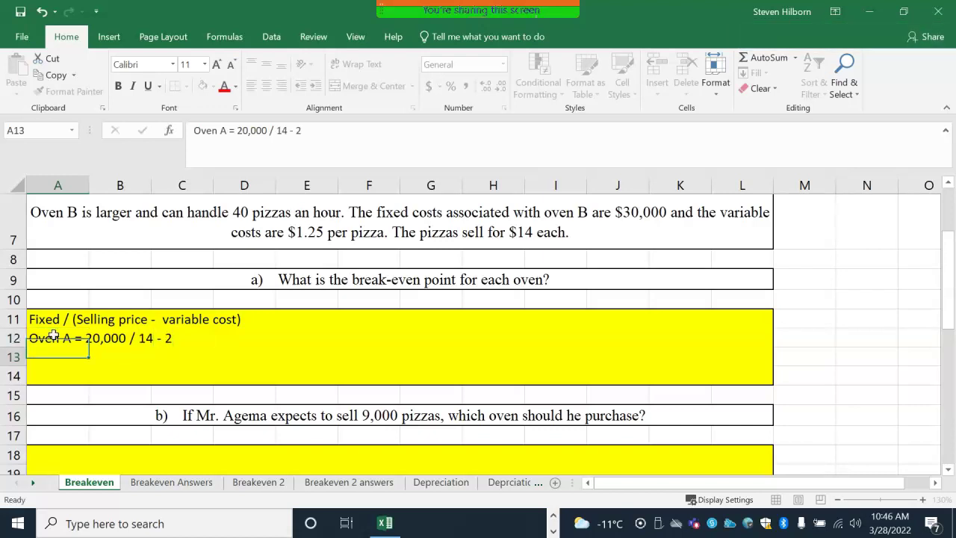
Enter the simplified working line "Oven A = 20000 / 12" in cell A13
type("P")
key("BackSpace")
type("Oven A")
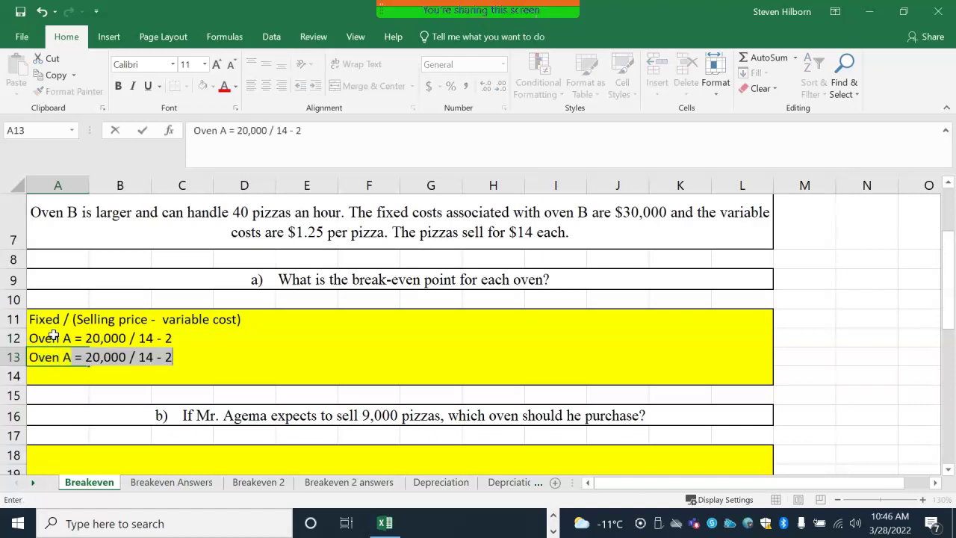
type(" = 20000 / 12")
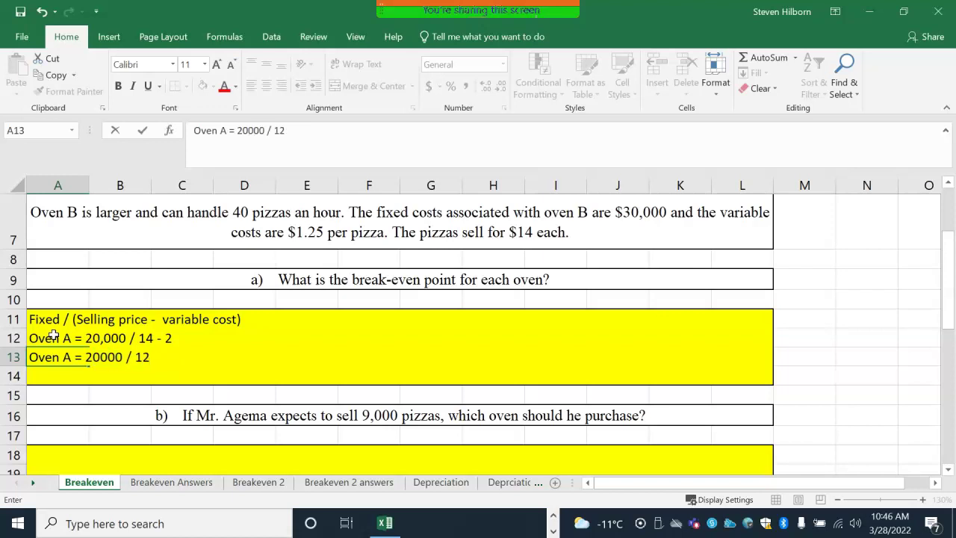
key("Return")
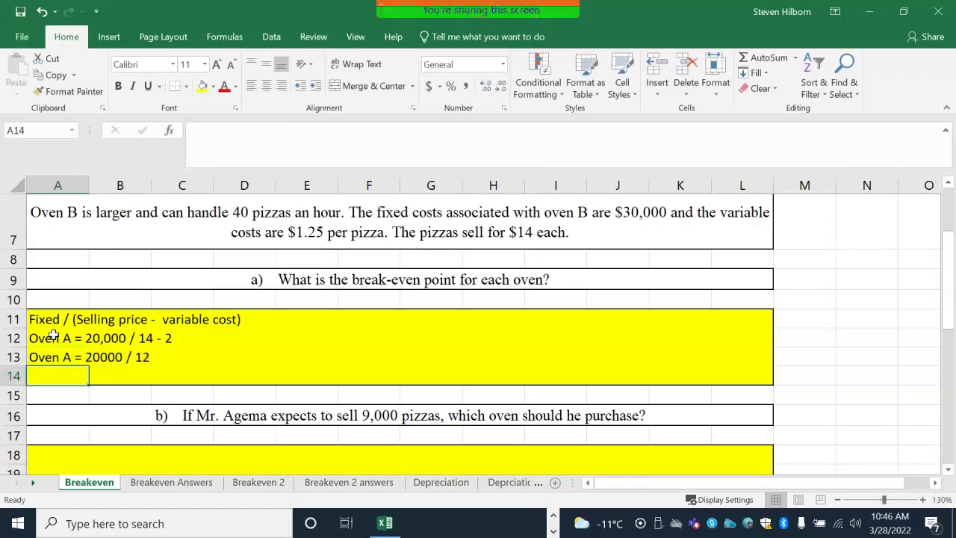
Calculate Oven A's break-even point in cell A14 with the formula =20000/12 and select cell C14
type("=")
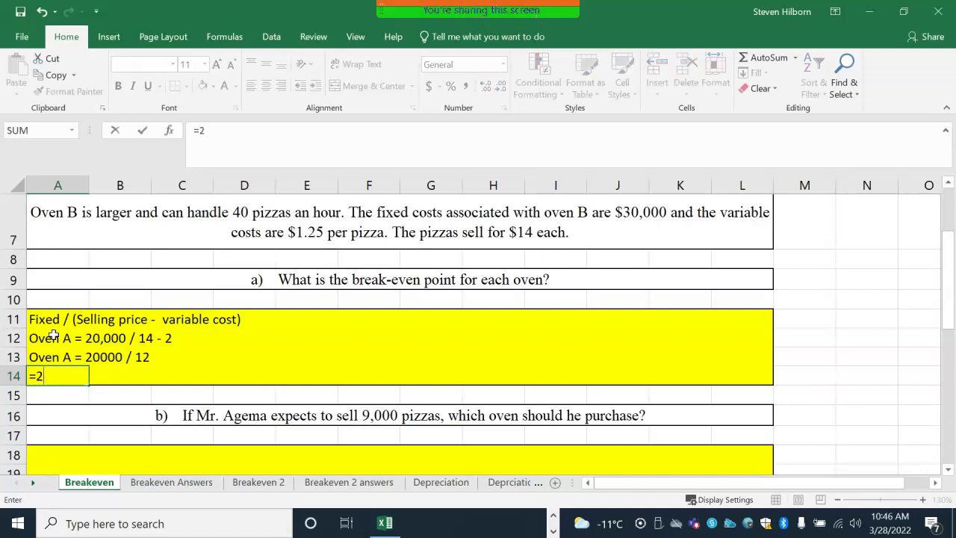
type("20000/12")
key("Return")
key("Up")
key("Right")
key("Right")
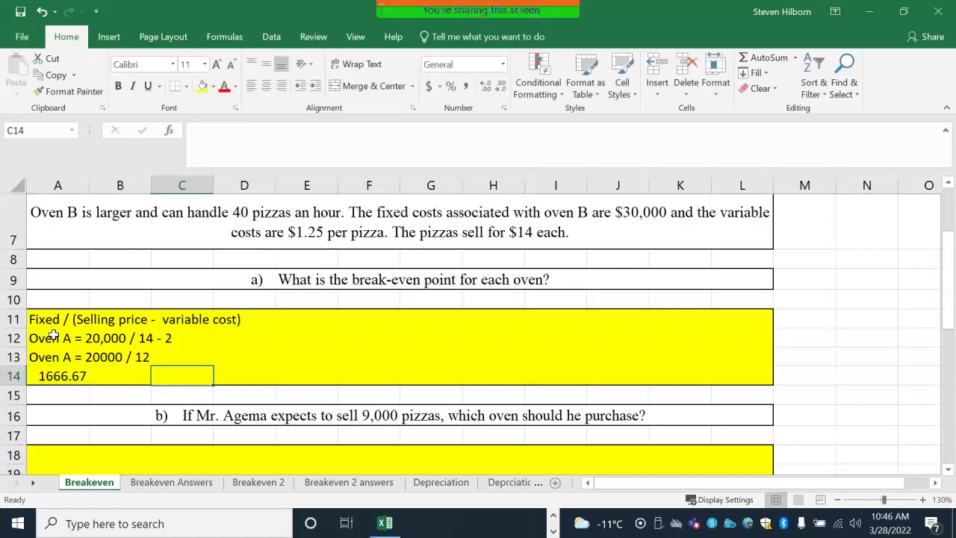
Enter "Oven B = 30,000 / 14 - 1.25" in cell E12 as the first Oven B working line for question a
key("Right")
key("Right")
key("Right")
key("Right")
key("Up")
key("Up")
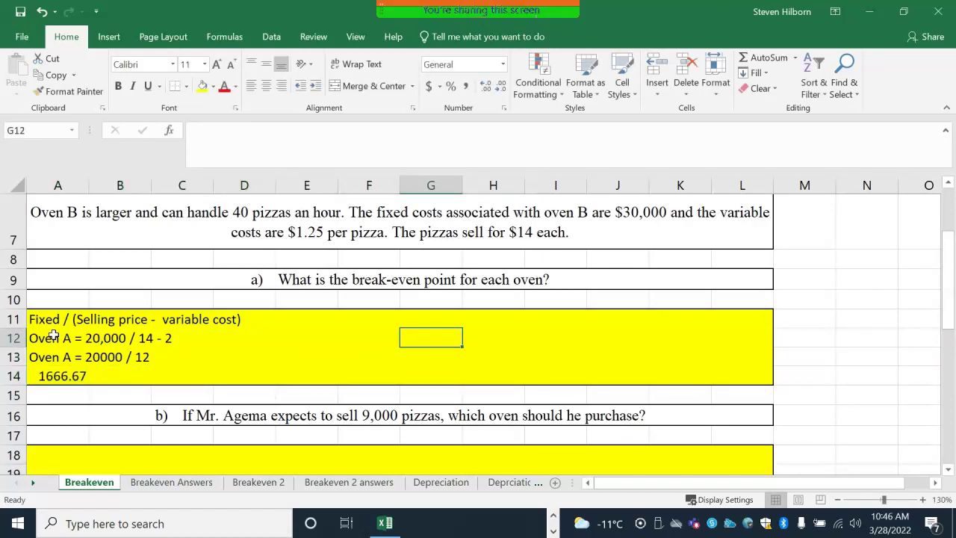
key("Left")
key("Left")
type("O")
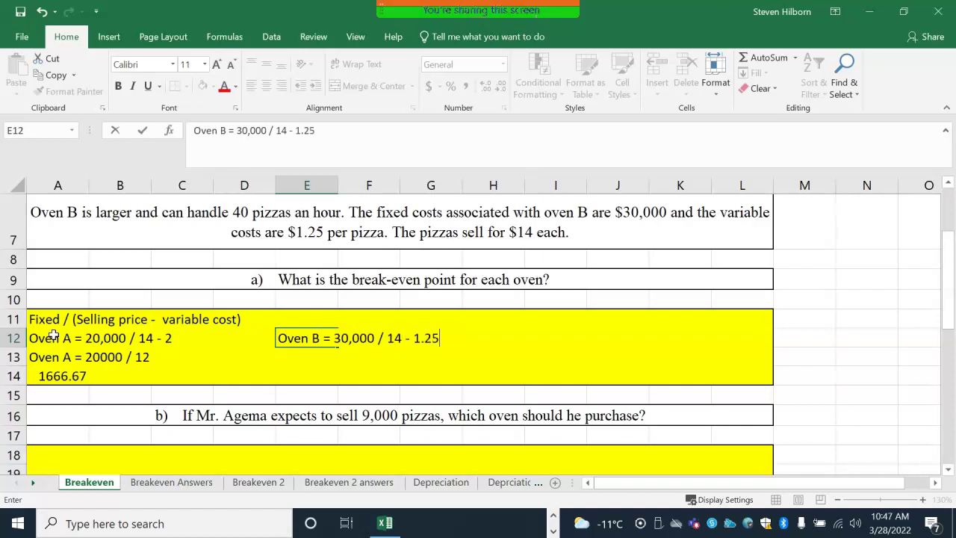
key("Return")
Enter the simplified working line "Oven B = 30000 / 12.75" in cell E13
type("Ov")
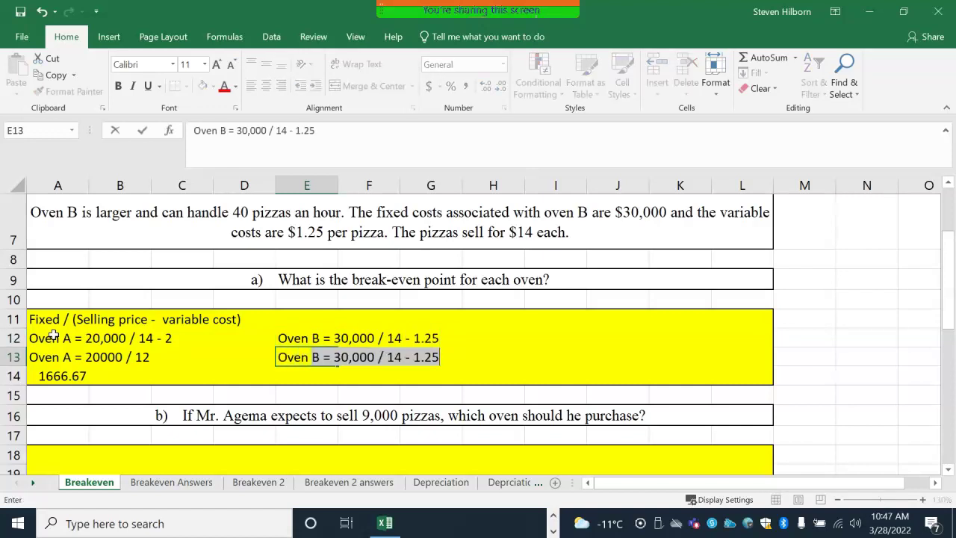
type("en B = 30")
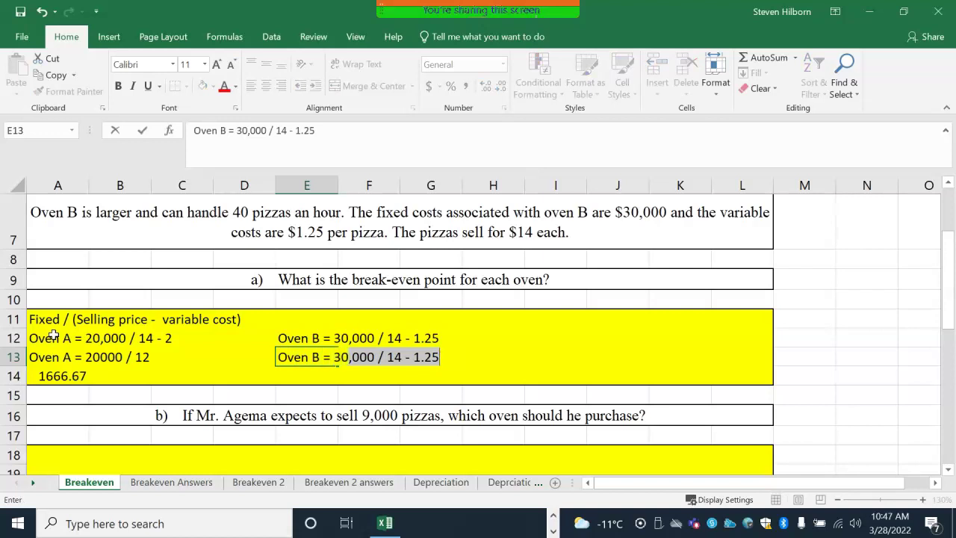
type("000 /")
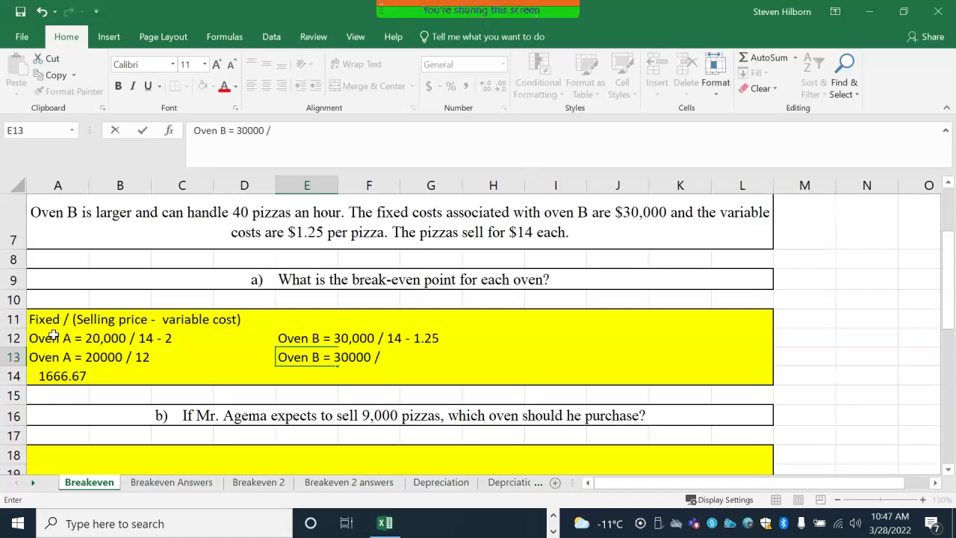
type("785")
key("Return")
Calculate Oven B's break-even point in cell E14 with the formula =30000/12.75
type("=30000/12.75")
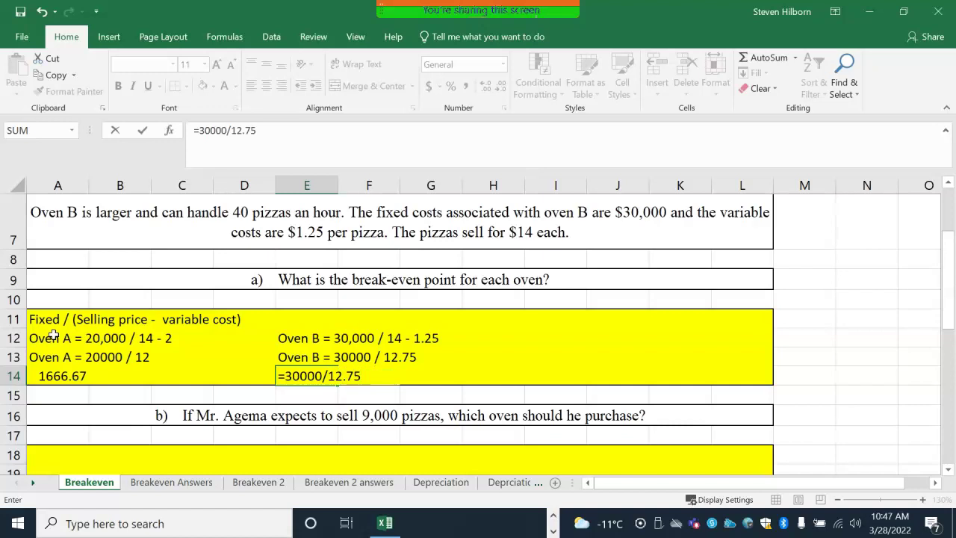
key("Return")
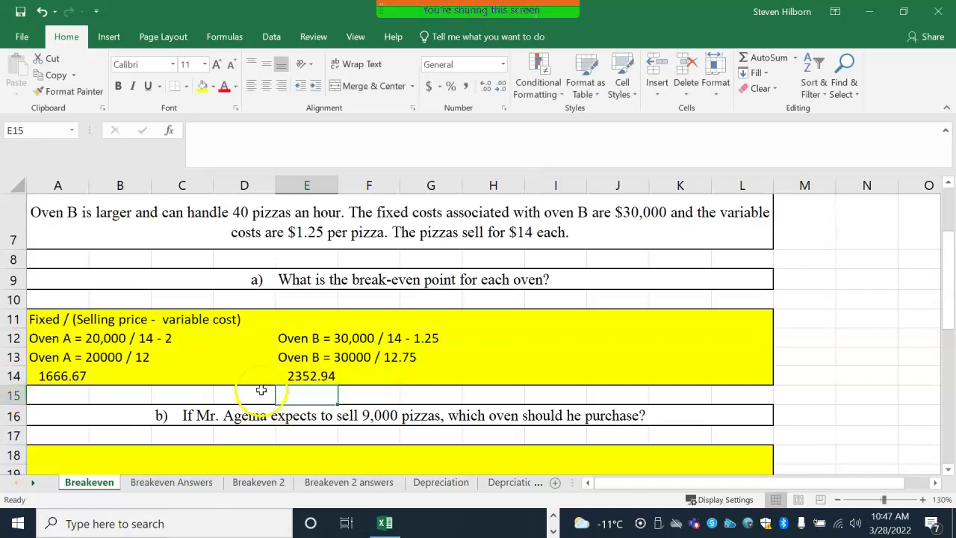
left_click(303, 389)
left_click(308, 377)
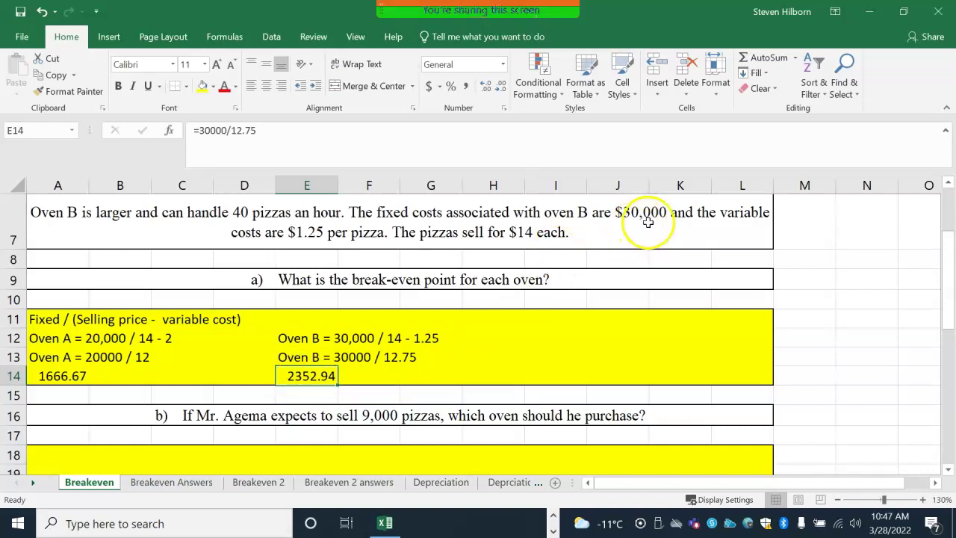
Review the two ovens' break-even points in row 14 and read through the remaining questions b to d
left_click(71, 376)
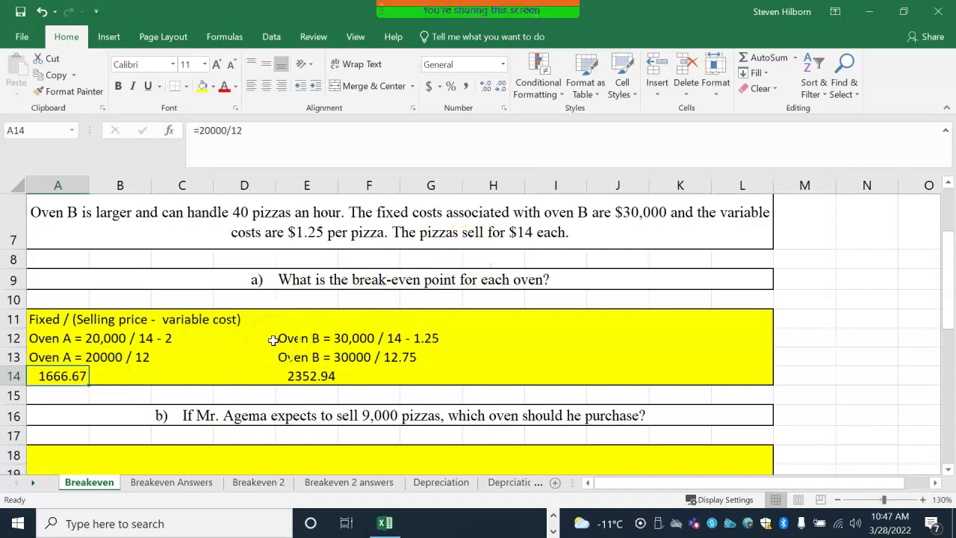
scroll(273, 340, "down", 1)
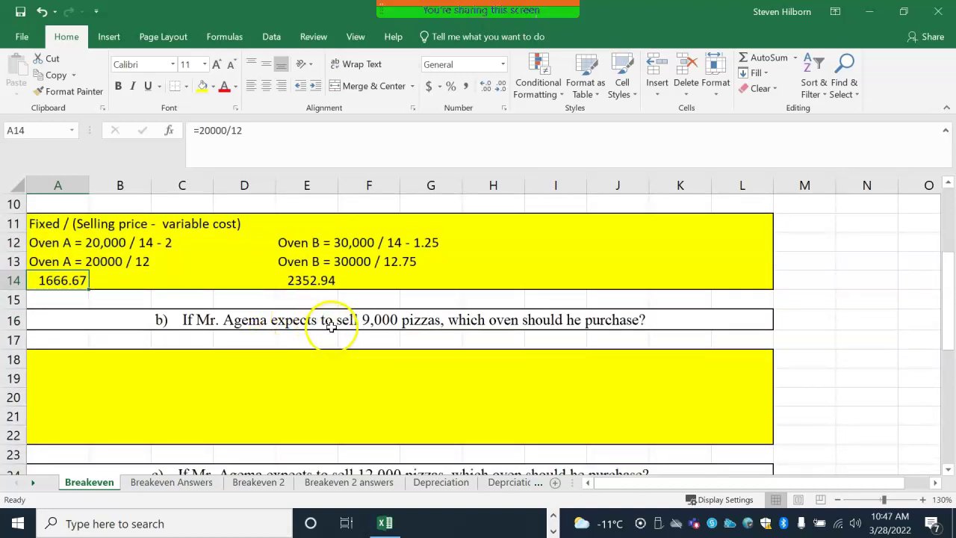
scroll(337, 314, "up", 1)
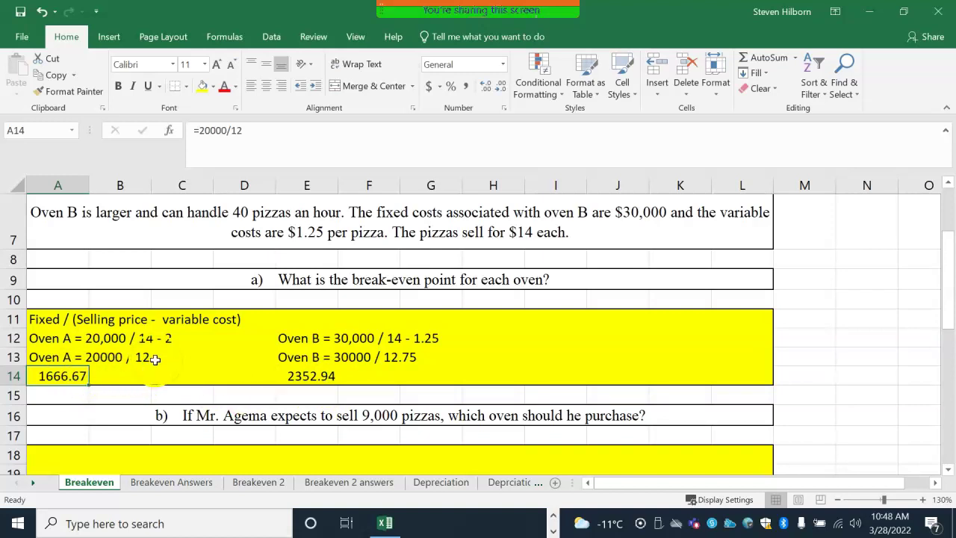
scroll(155, 360, "down", 2)
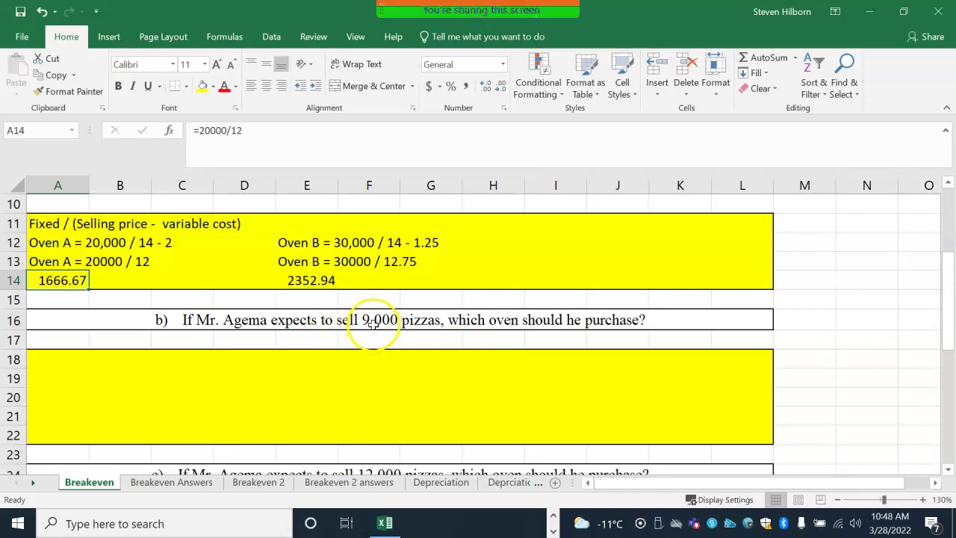
scroll(370, 329, "down", 1)
scroll(372, 329, "down", 1)
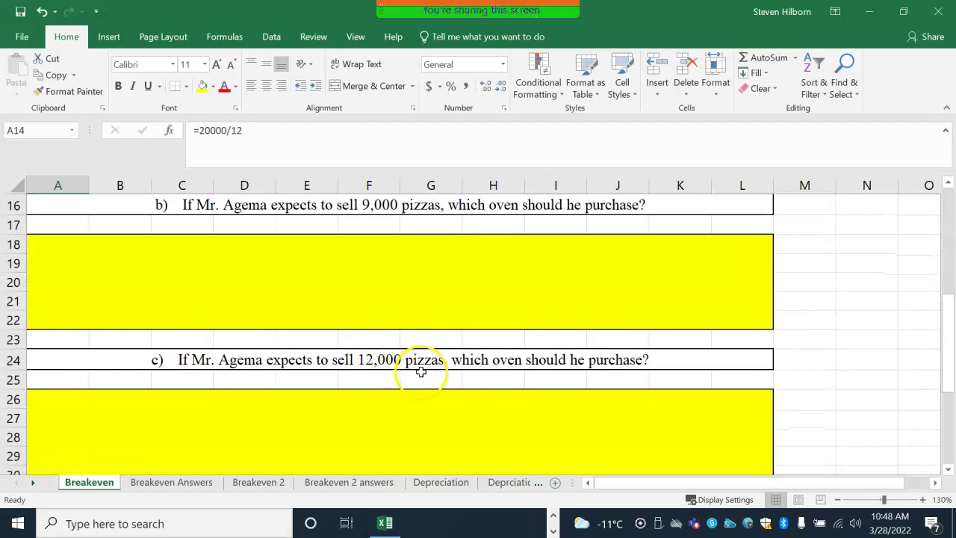
scroll(412, 372, "down", 1)
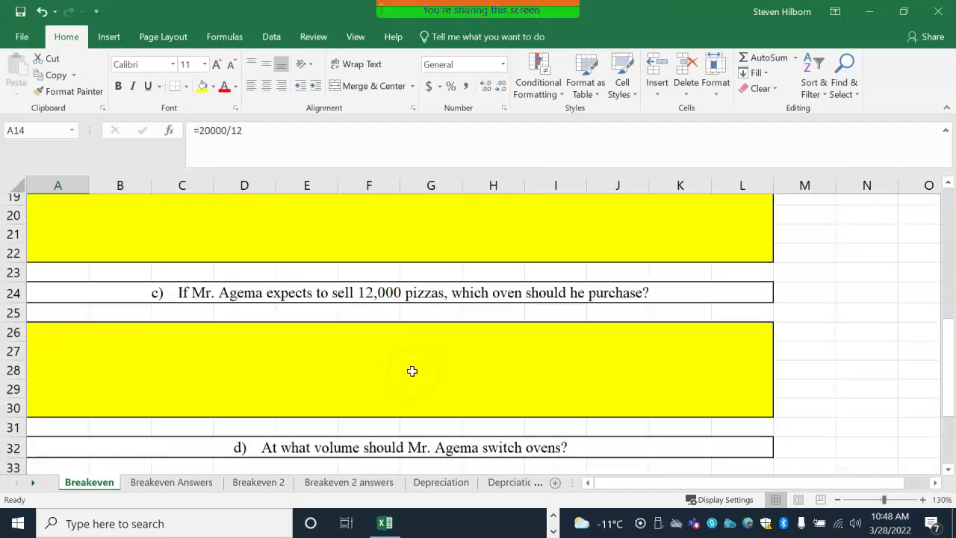
scroll(243, 365, "down", 1)
scroll(231, 372, "up", 4)
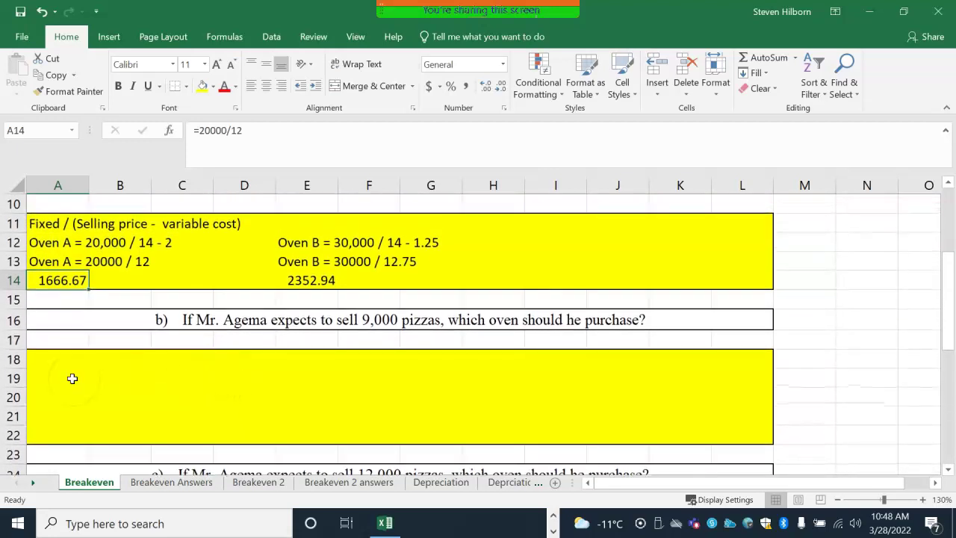
Enter the working line "Oven A = 12 * 9000" in cell A18 under question b
left_click(65, 373)
left_click(65, 359)
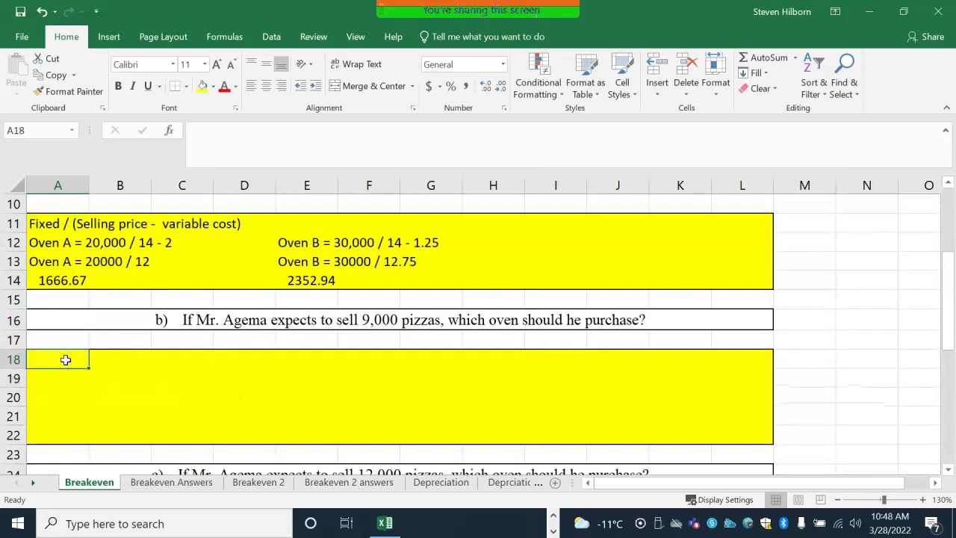
type("Oven A = 12 * 9000")
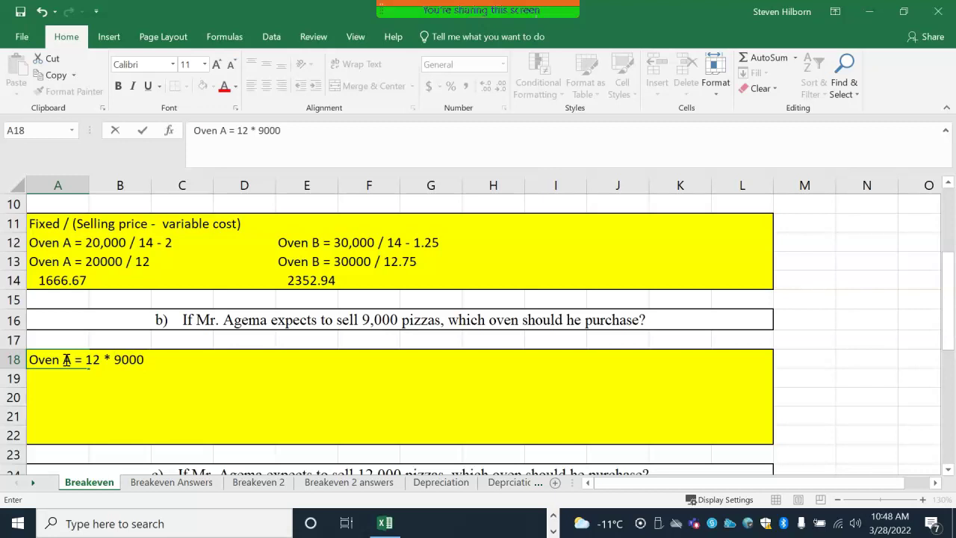
Calculate Oven A's contribution for 9,000 pizzas in cell C18 with the formula =12*9000
key("Tab")
key("Tab")
type("=")
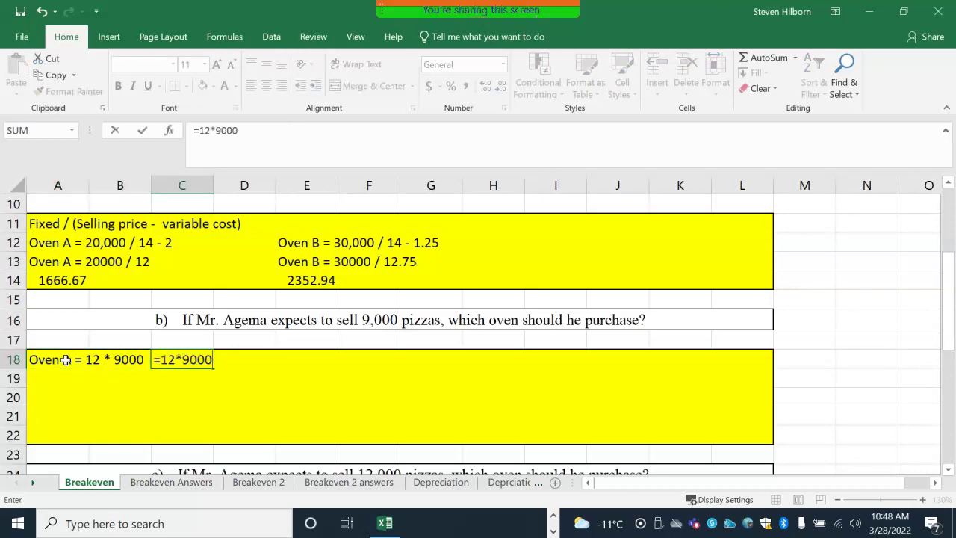
key("Return")
key("Up")
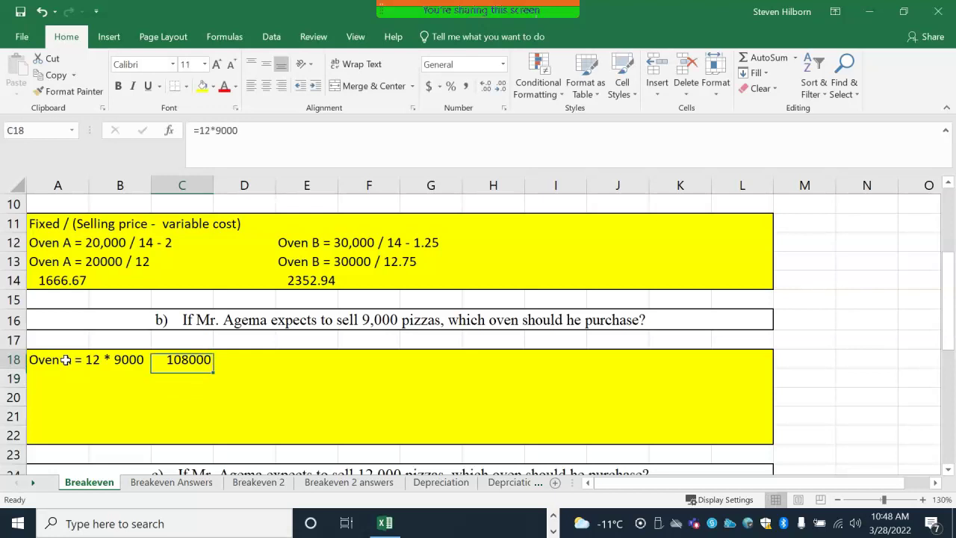
Enter the working line "Oven B = 12.75 * 9000" in cell A19 under question b
key("Down")
key("Left")
key("Left")
key("Right")
key("Right")
key("Left")
key("Left")
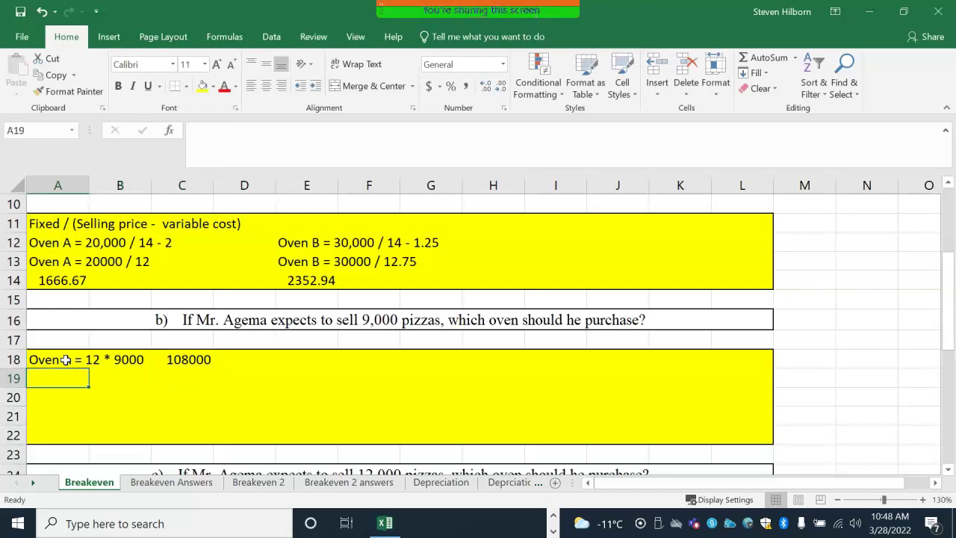
type("Oven B =")
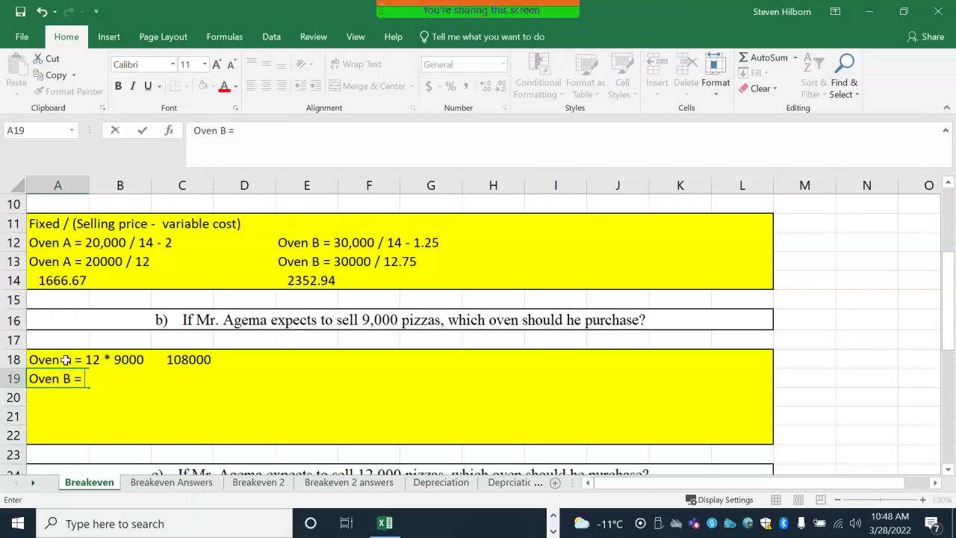
key("Tab")
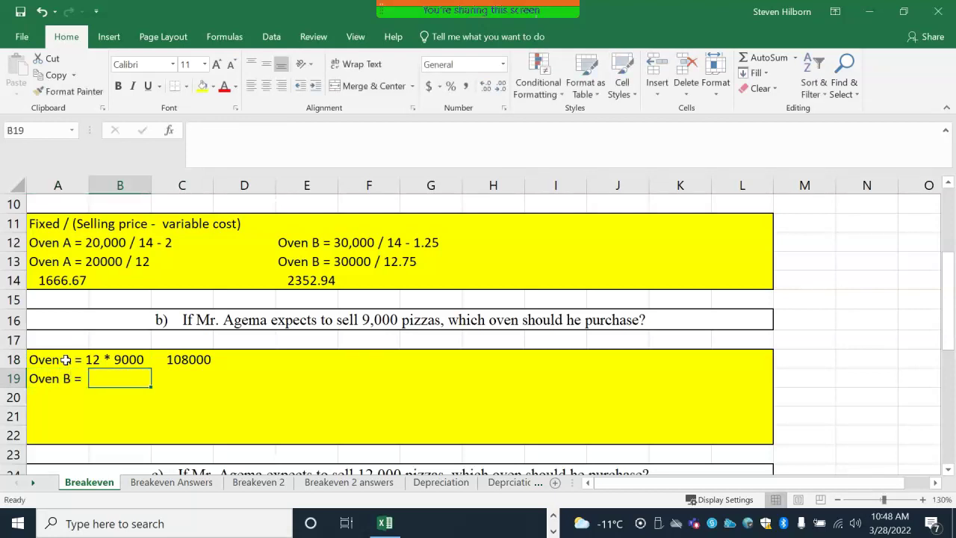
key("shift+Tab")
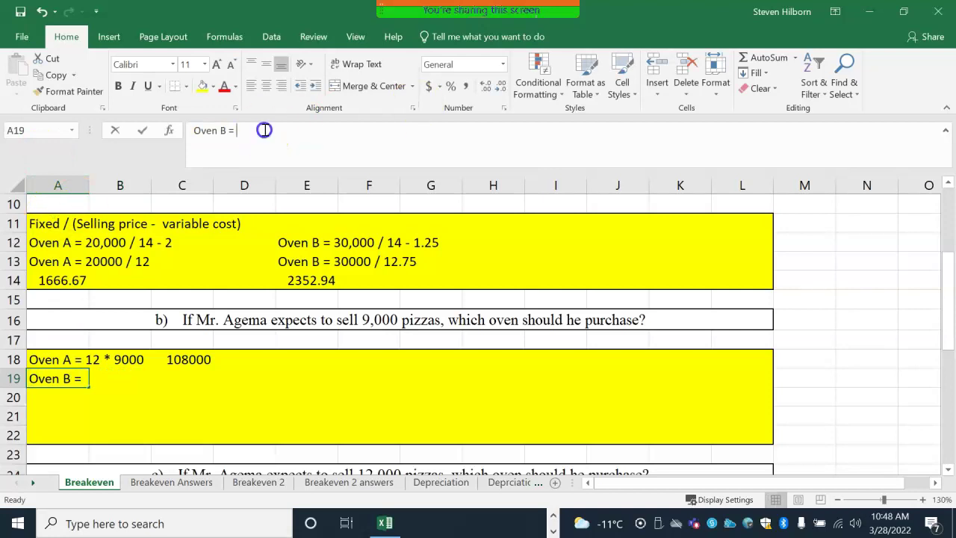
left_click(265, 130)
type("12.75 *")
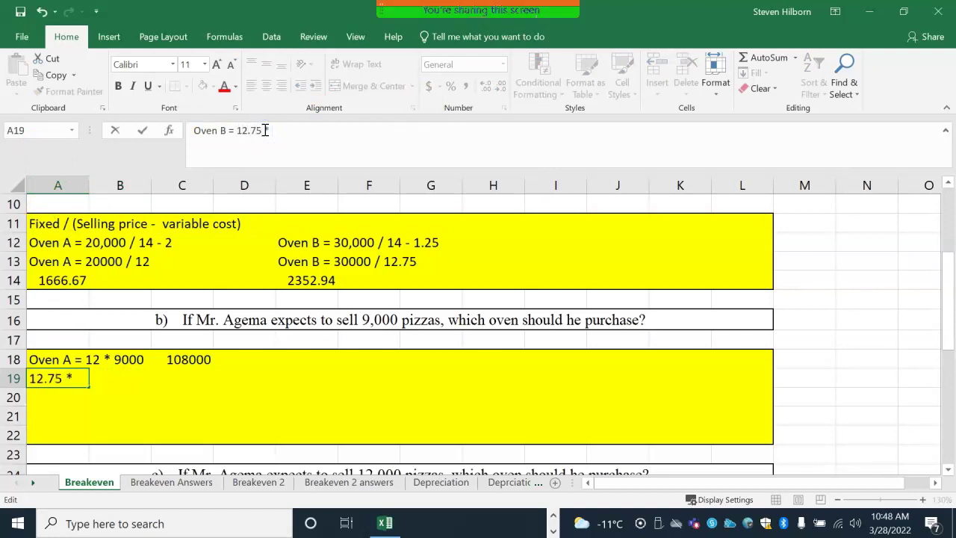
type(" 9000")
key("Return")
Move Oven A's calculated result from cell C18 to D18 to make room for the longer Oven B line
key("Up")
key("Right")
key("Right")
key("Right")
key("Left")
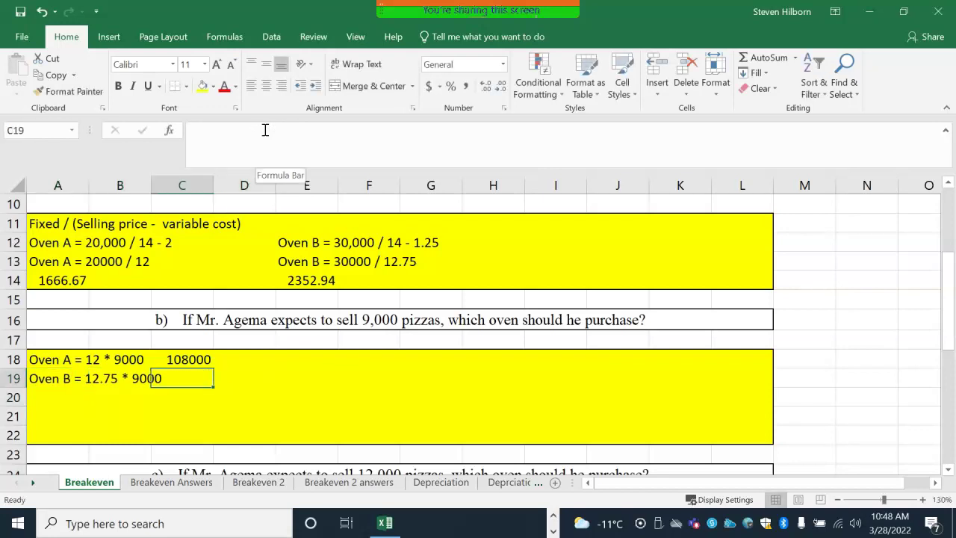
key("Up")
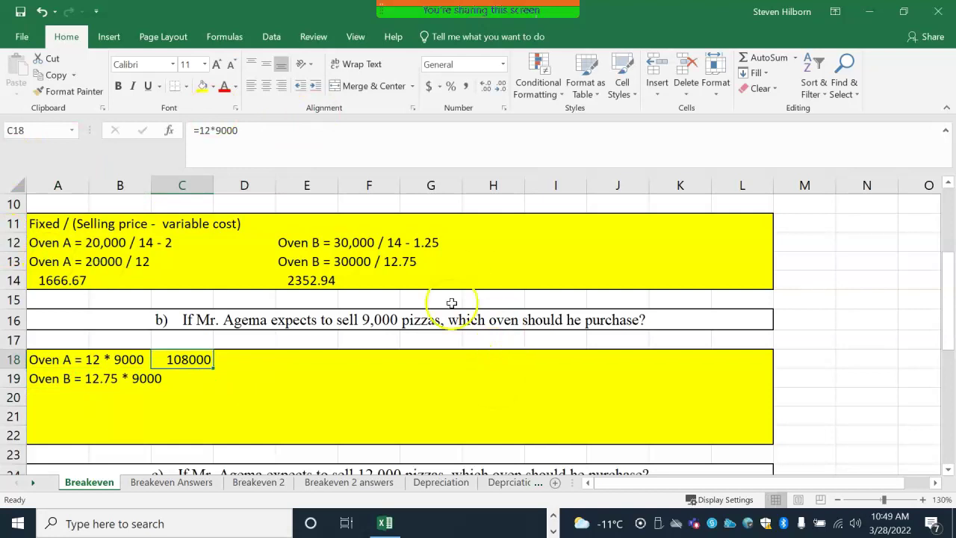
left_click_drag(185, 367, 245, 362)
Calculate Oven B's contribution in cell D19 with the formula =12.75*9000 and compare it with Oven A's in D18
left_click(247, 382)
type("=12.75*9000")
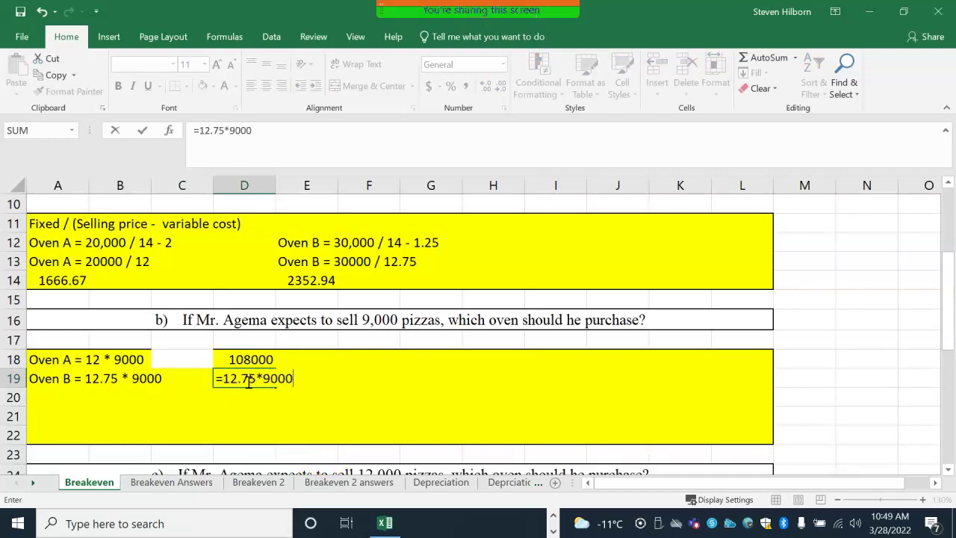
key("Return")
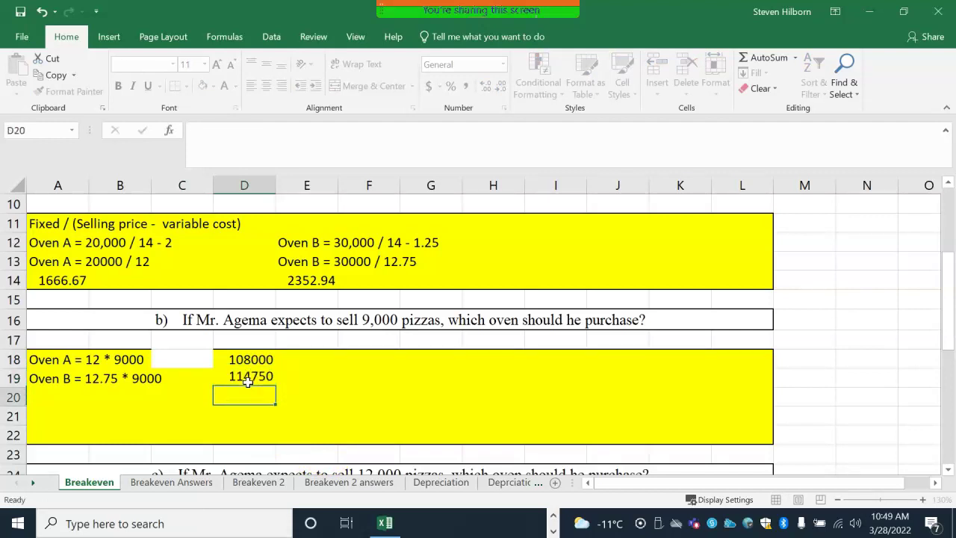
left_click(254, 380)
left_click(254, 359)
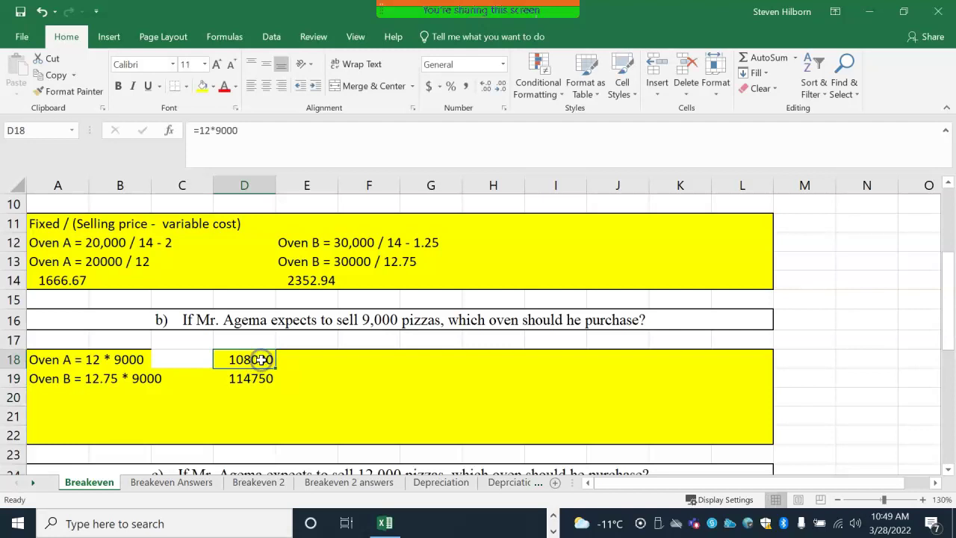
left_click(247, 360)
left_click(272, 360)
left_click(267, 378)
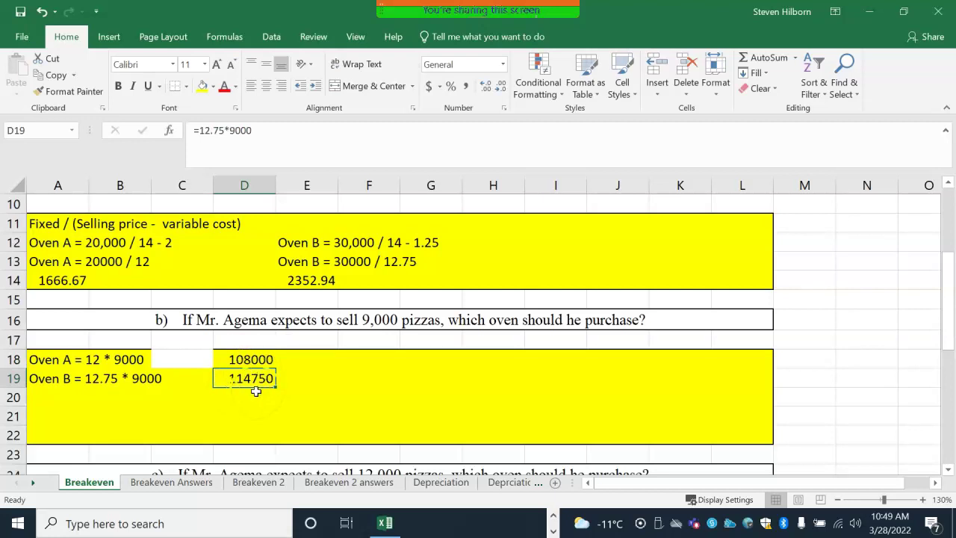
Enter the amounts left after fixed costs: 88000 for Oven A in E18 and 84750 for Oven B in E19
scroll(254, 378, "up", 2)
scroll(267, 436, "down", 2)
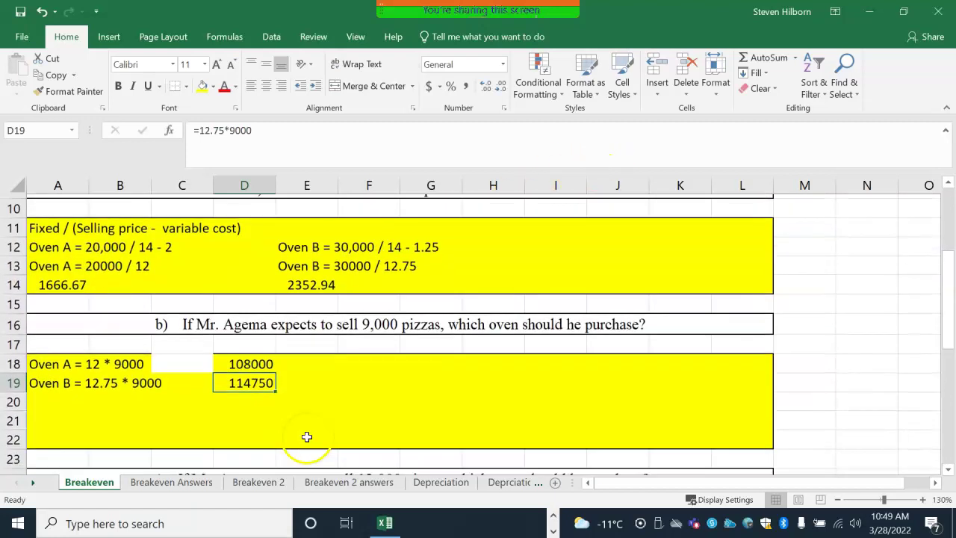
left_click(308, 360)
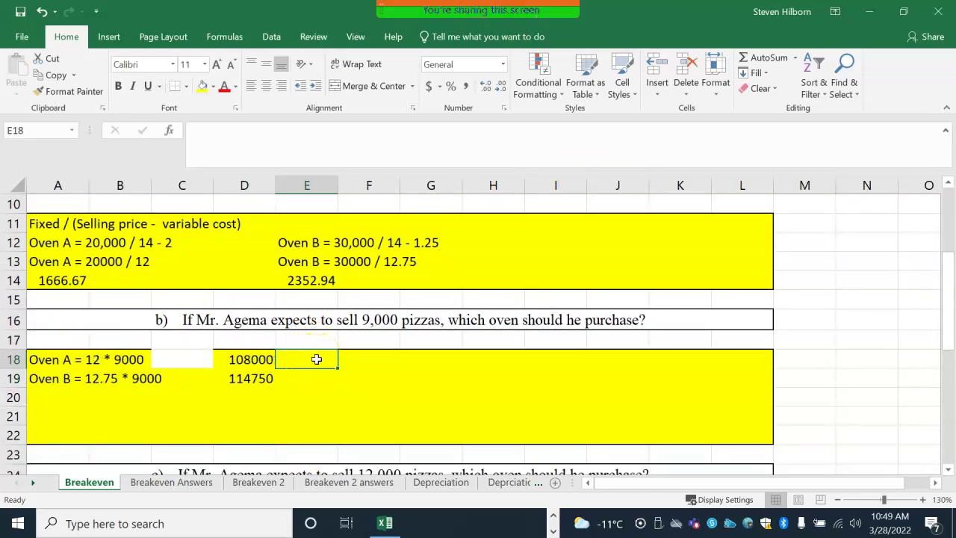
type("88000")
key("Return")
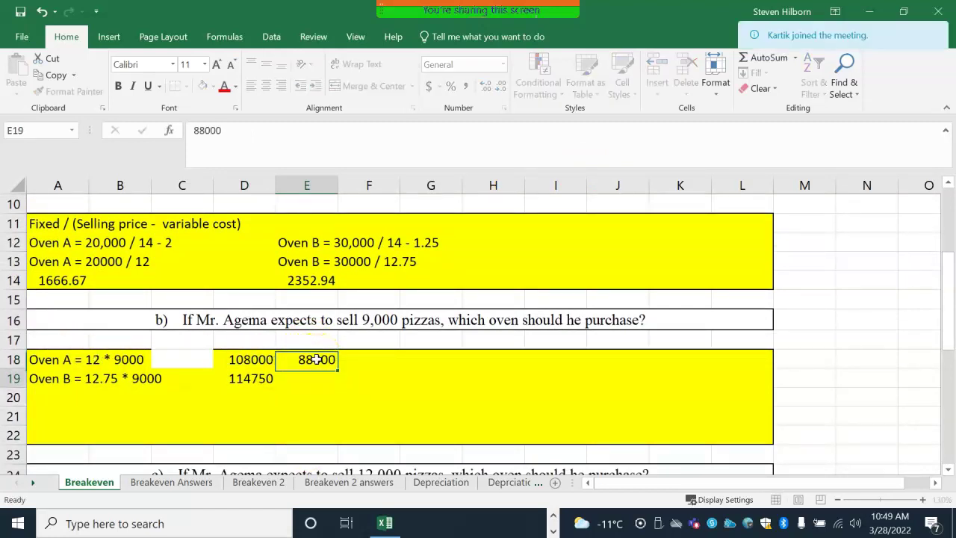
type("9586")
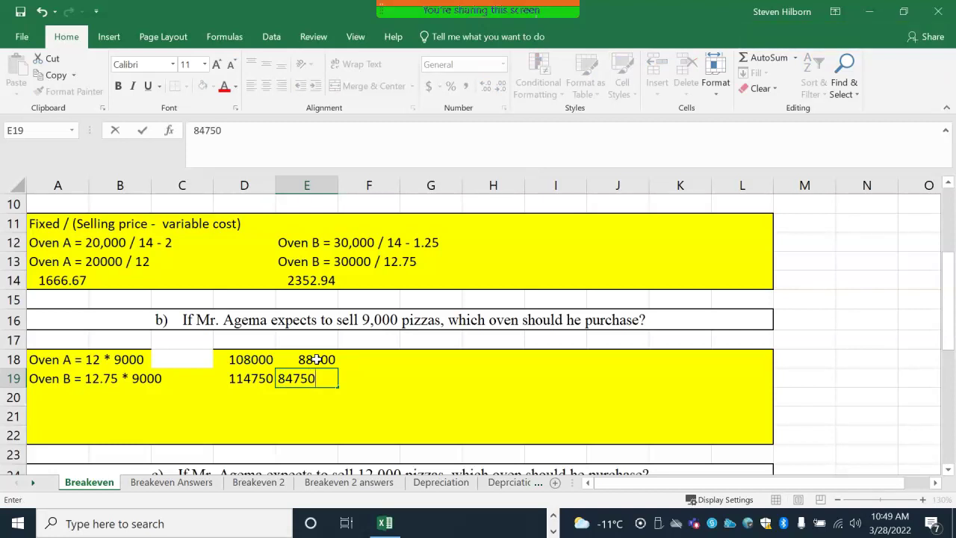
key("Return")
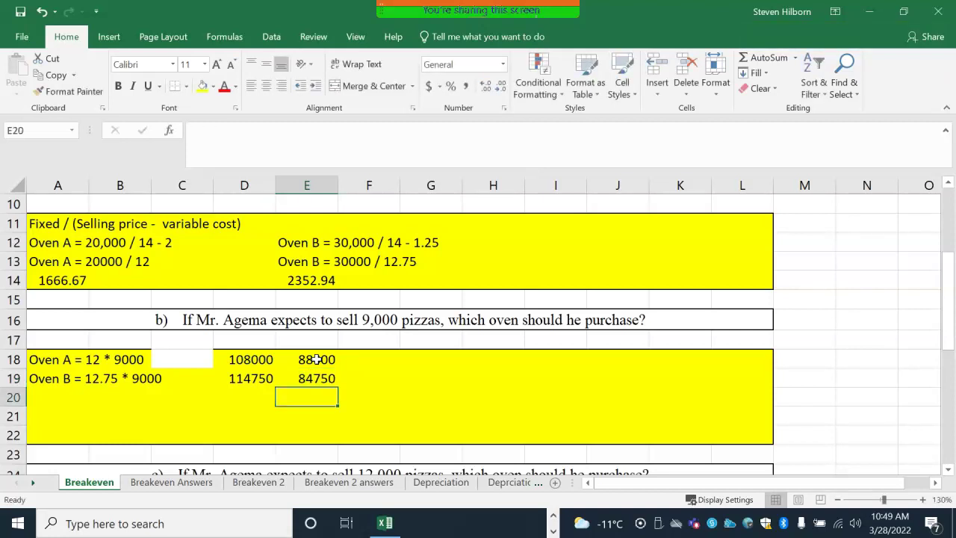
Compare Oven A's and Oven B's question b results in D18:E19 and read question c about selling 12,000 pizzas
left_click(246, 381)
left_click(250, 363)
left_click(317, 360)
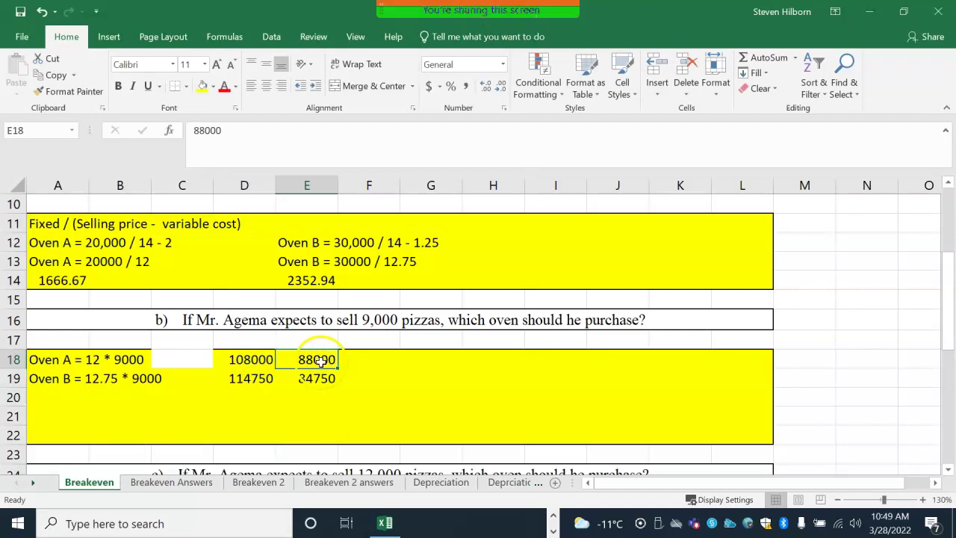
left_click(317, 378)
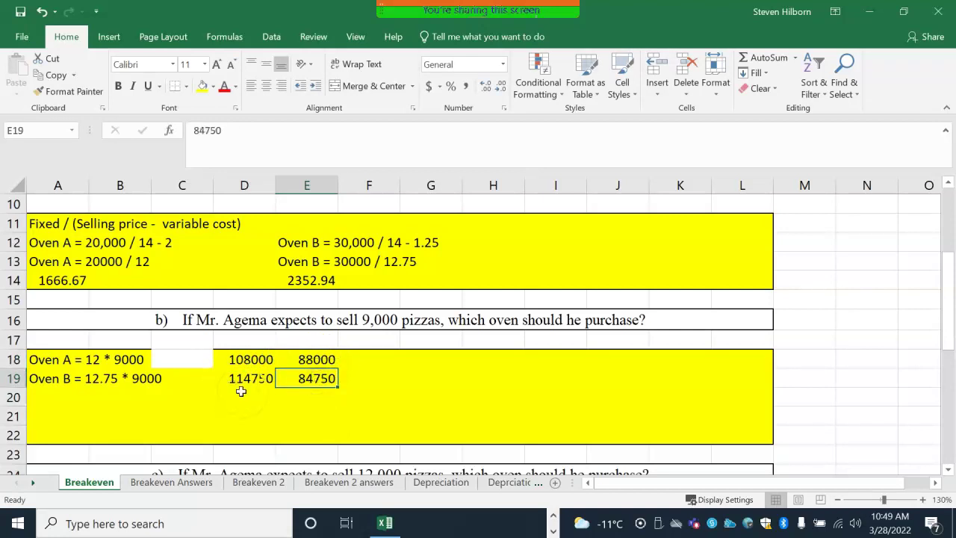
scroll(320, 382, "down", 1)
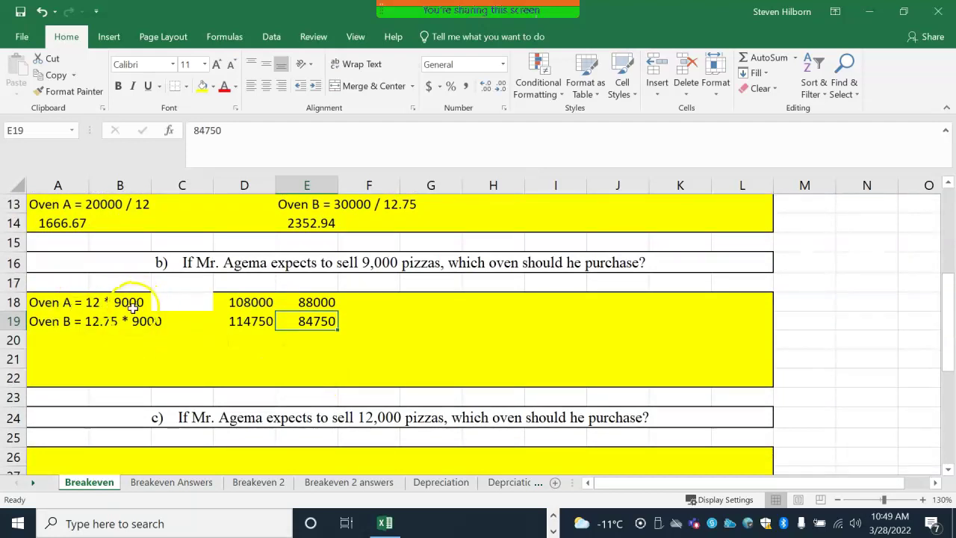
scroll(134, 302, "down", 1)
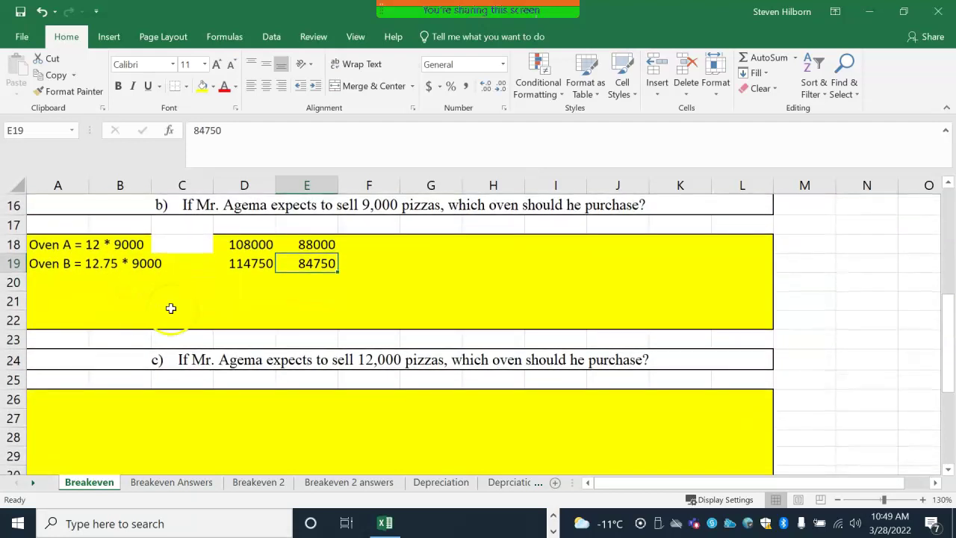
scroll(171, 309, "down", 1)
scroll(88, 361, "up", 1)
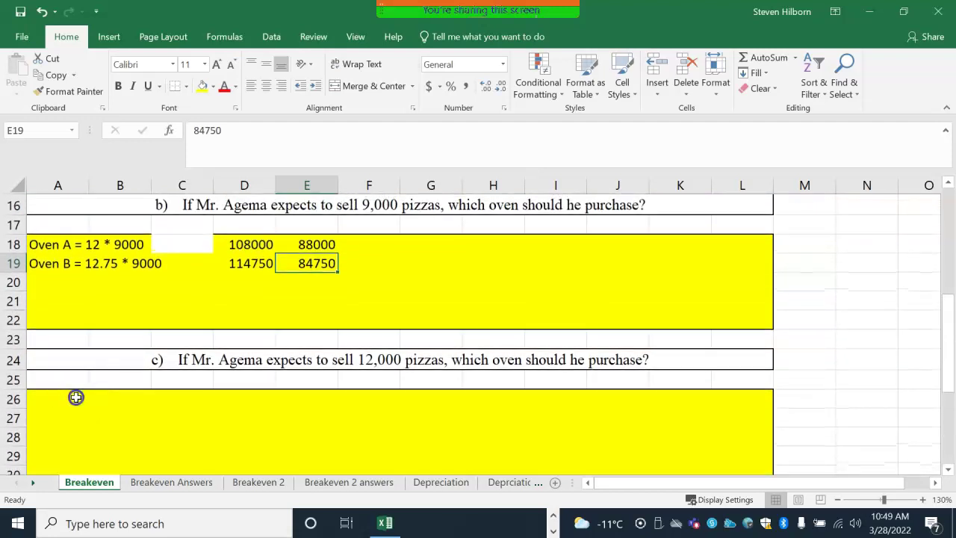
Calculate question c's contributions with =12*12000 for Oven A in A26 and =12.75*12000 for Oven B in A27
left_click(78, 399)
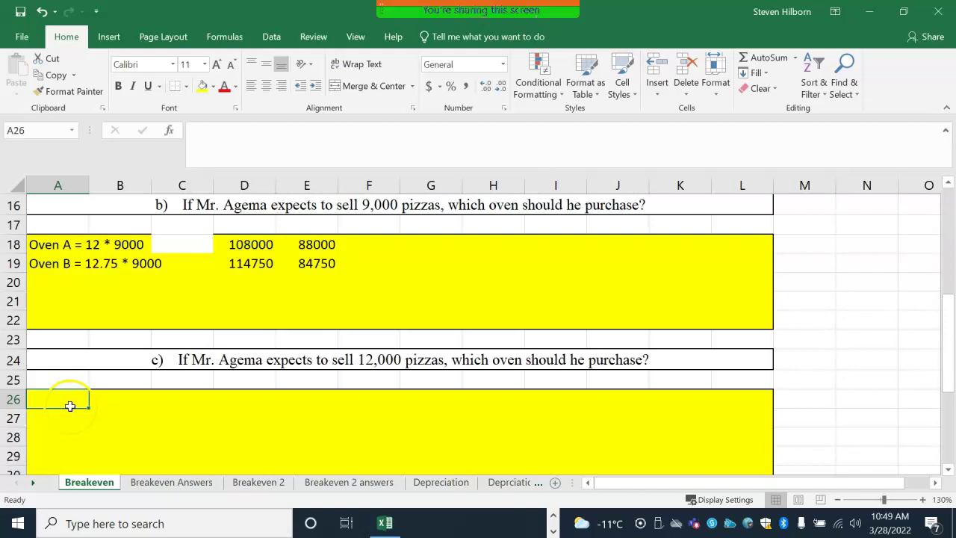
type("=12*12000")
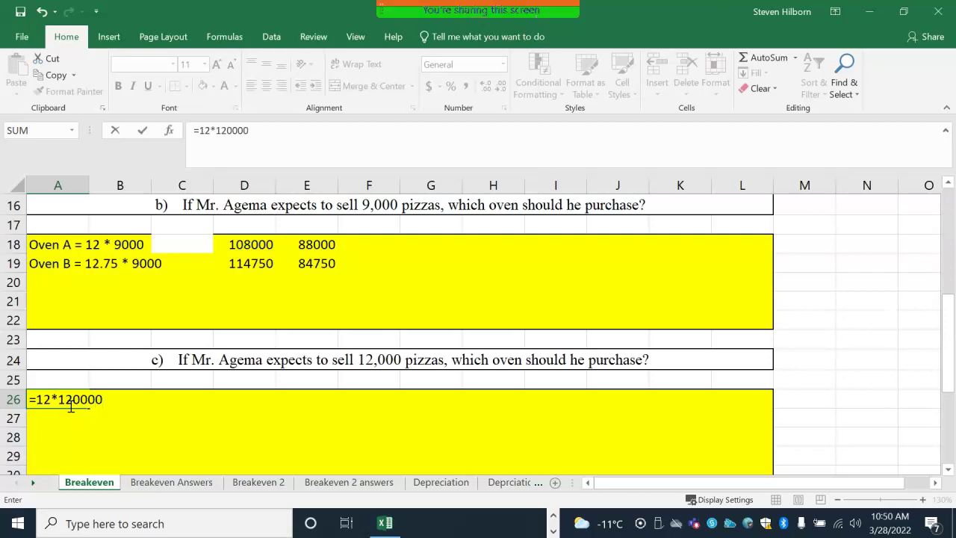
key("Return")
type("=")
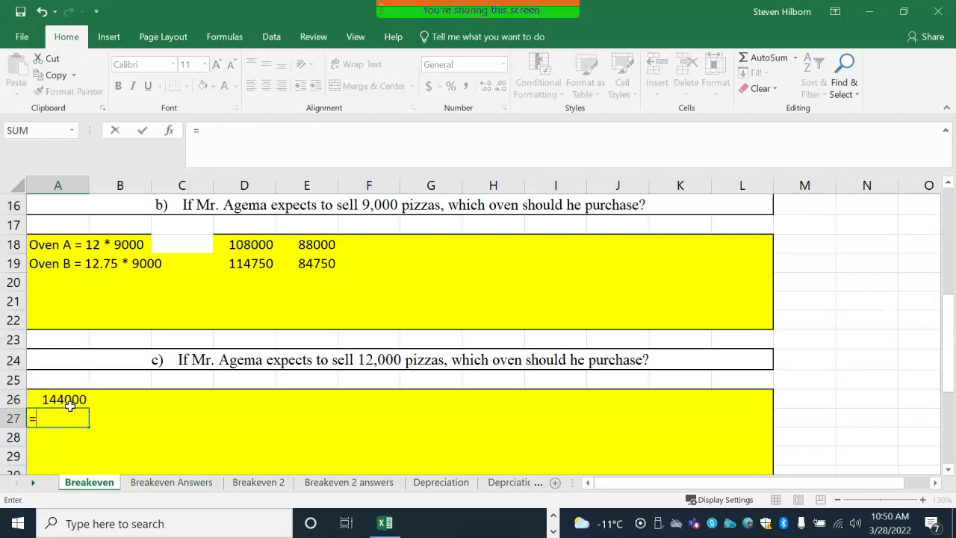
type("12.75*102")
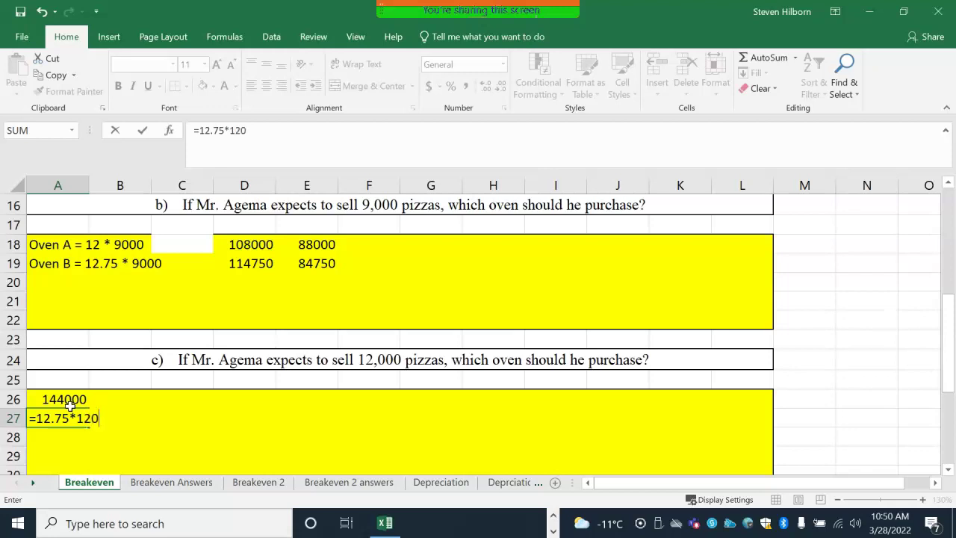
type("00")
key("Return")
Extend both question c formulas to subtract fixed costs: 20000 for Oven A in A26 and 30000 for Oven B in A27
left_click(69, 400)
left_click(266, 131)
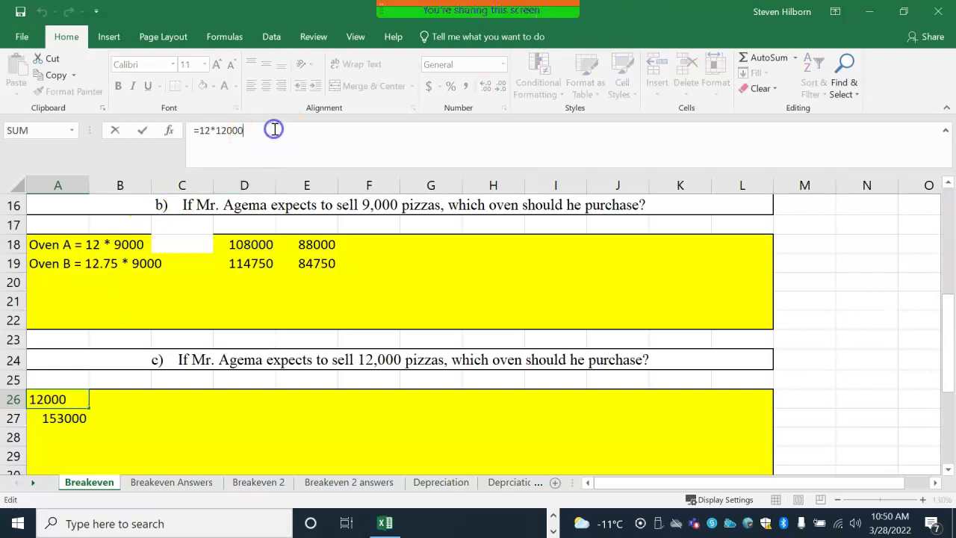
type("- 200")
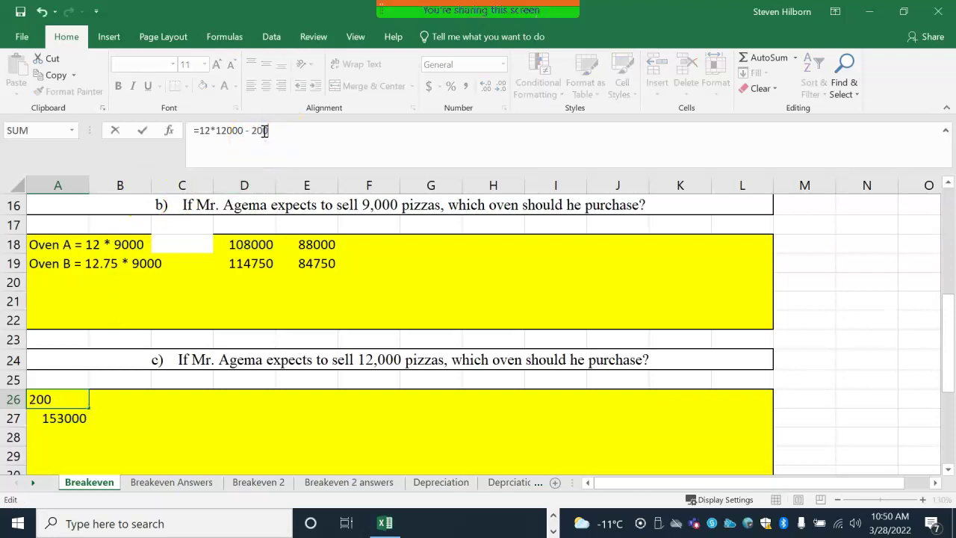
key("Return")
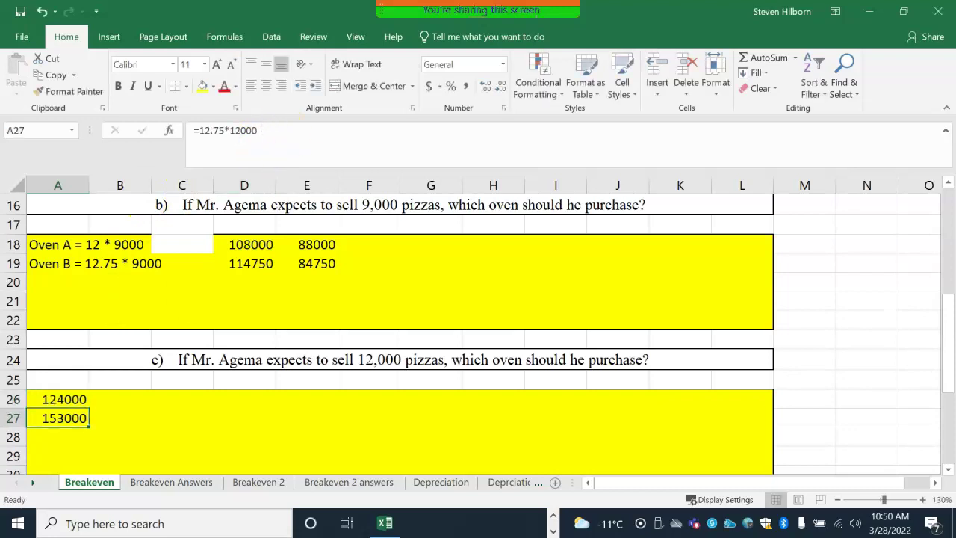
left_click(299, 132)
type("-30000")
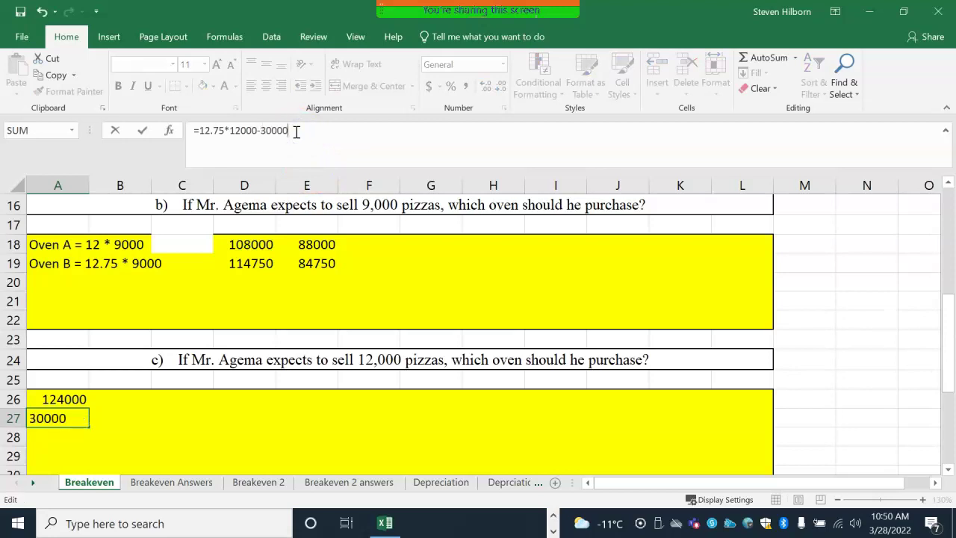
key("Return")
left_click(70, 420)
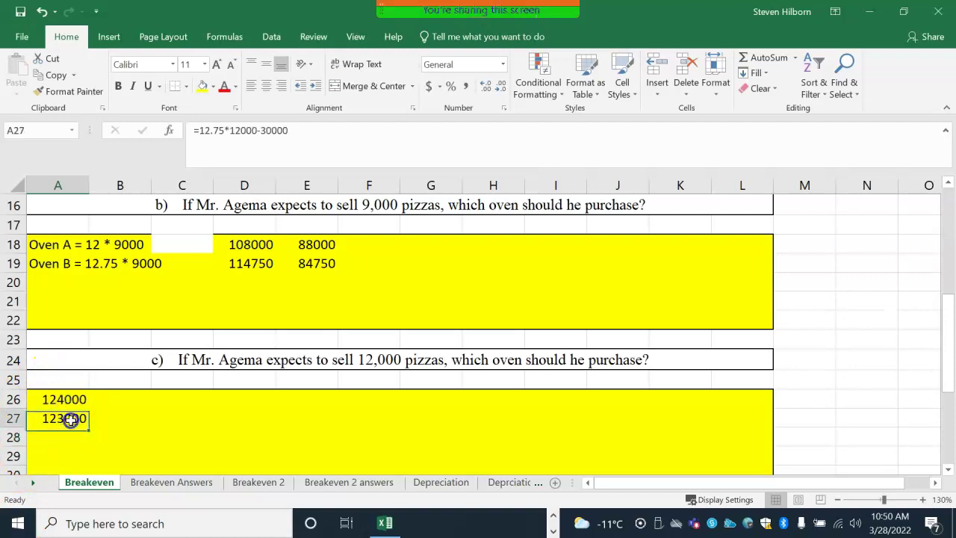
scroll(130, 414, "down", 1)
scroll(119, 408, "down", 1)
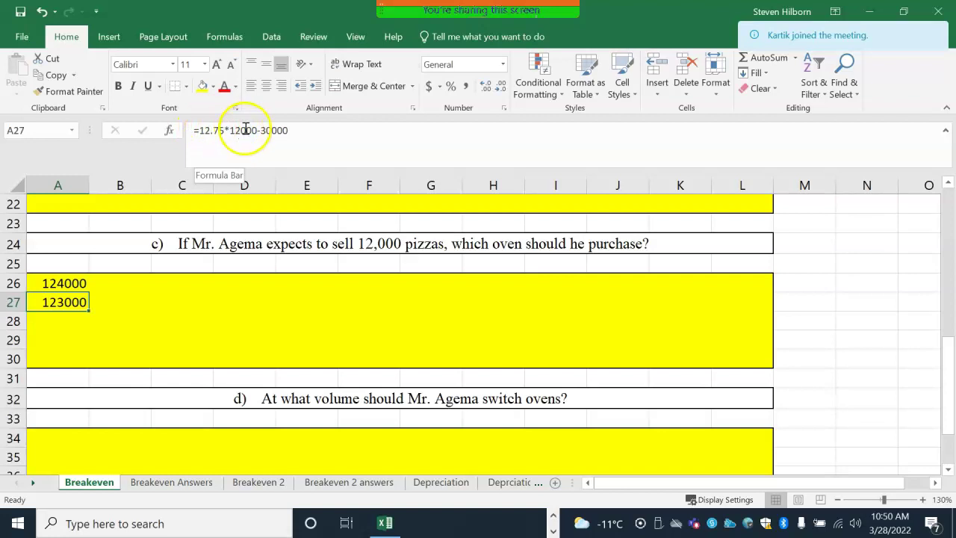
left_click(200, 130)
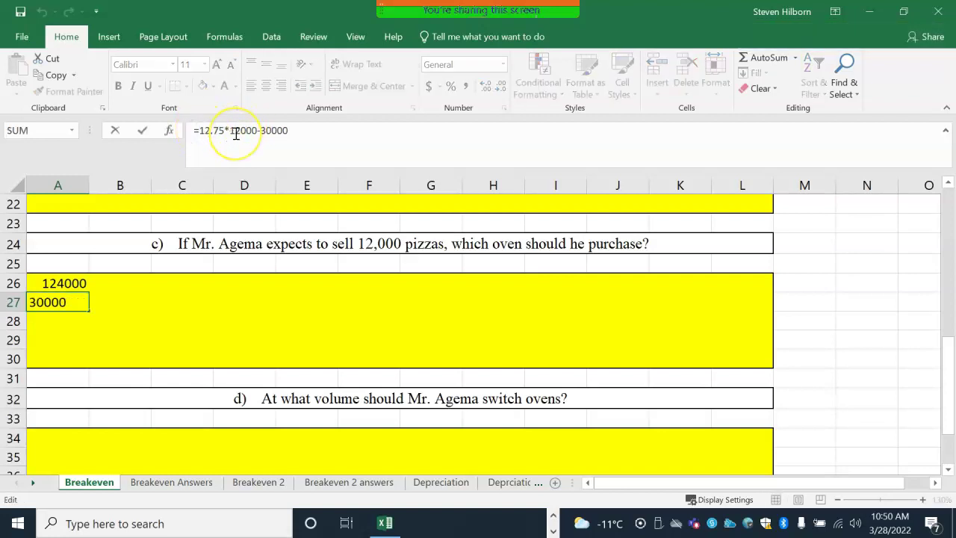
type("(")
key("Right")
key("Right")
key("Right")
key("Right")
key("Right")
key("Right")
key("Right")
key("Right")
key("Right")
key("Right")
key("Right")
key("Right")
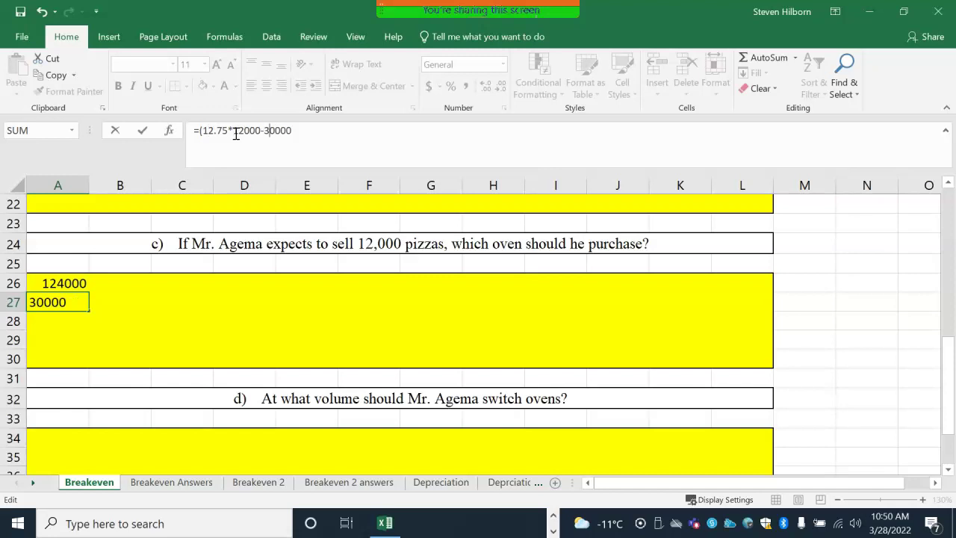
type(")")
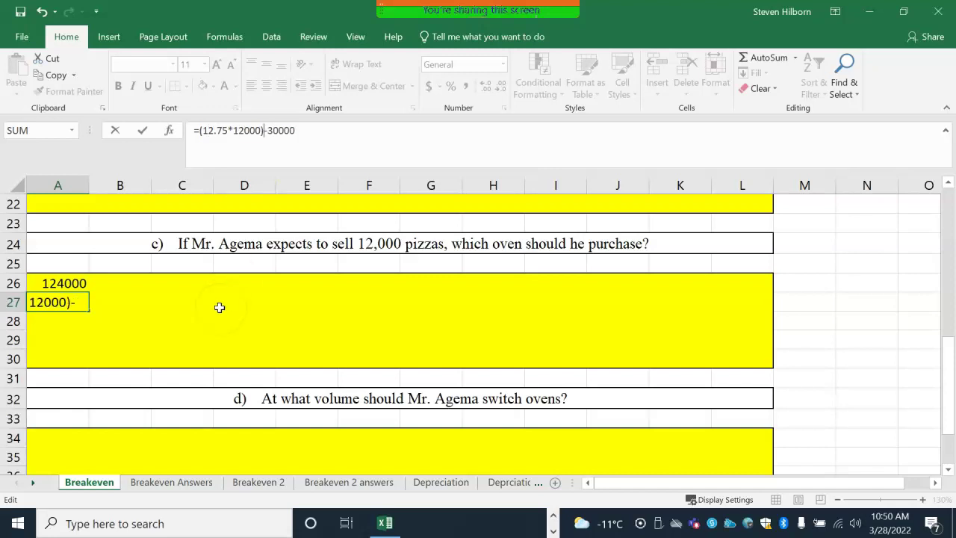
left_click(328, 133)
key("Return")
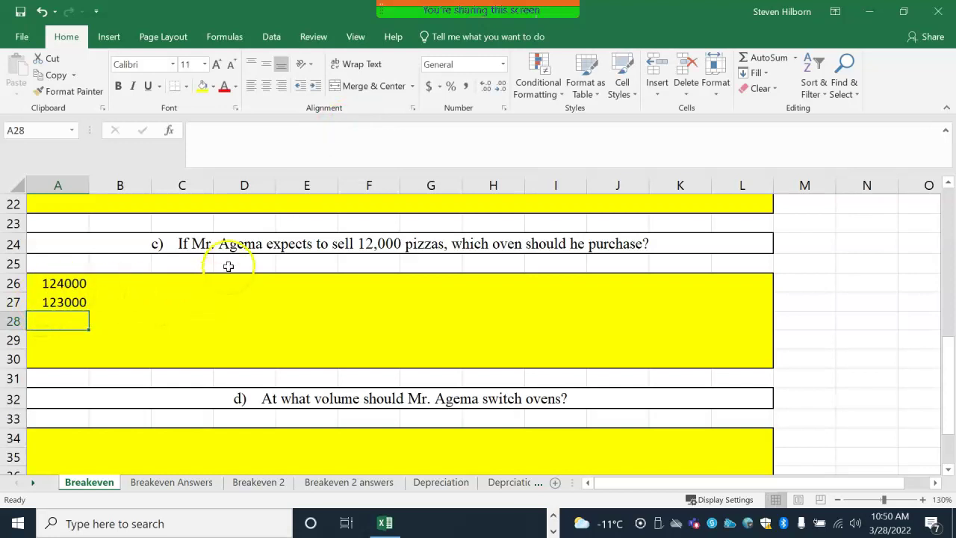
Label the question c results "Oven A" in B26 and "Oven B" in B27
left_click(75, 303)
left_click(111, 282)
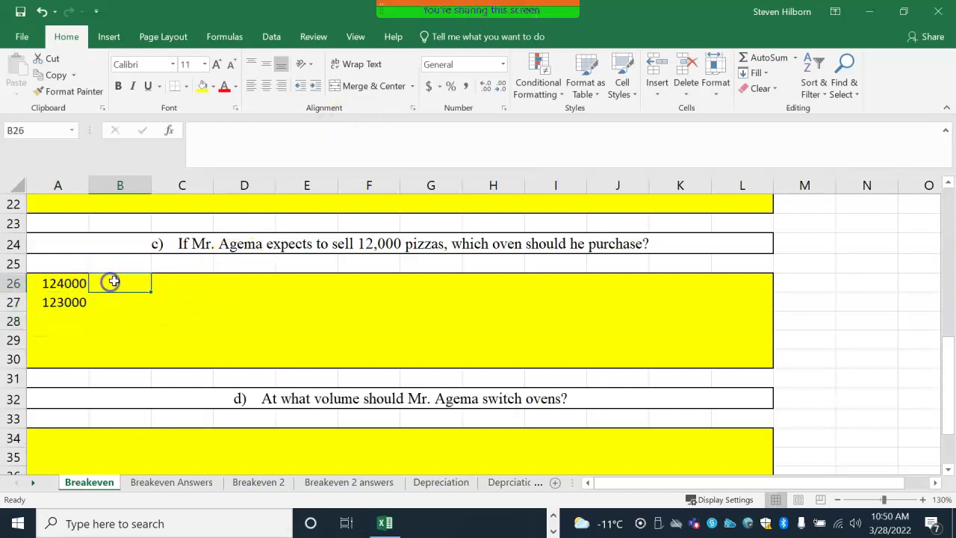
type("Oven A")
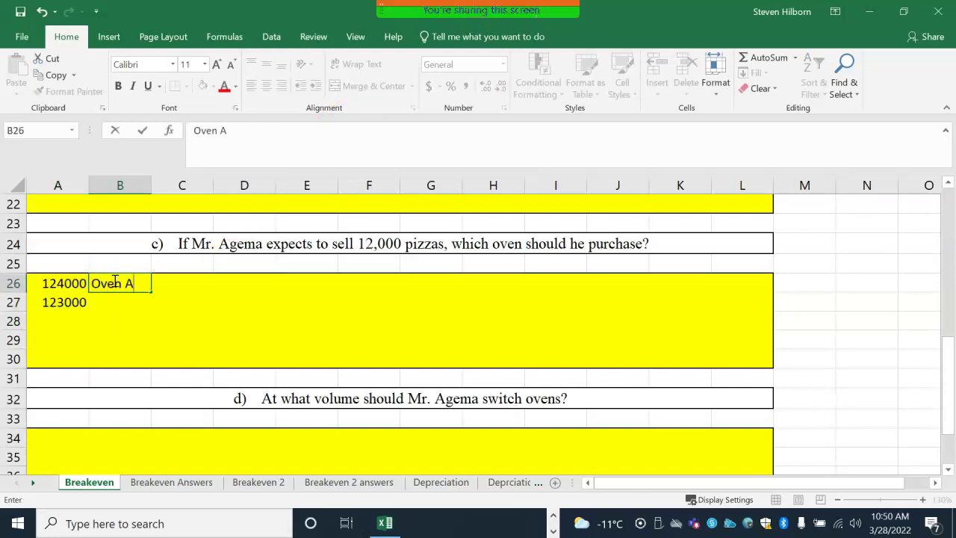
key("Return")
type("Oven B")
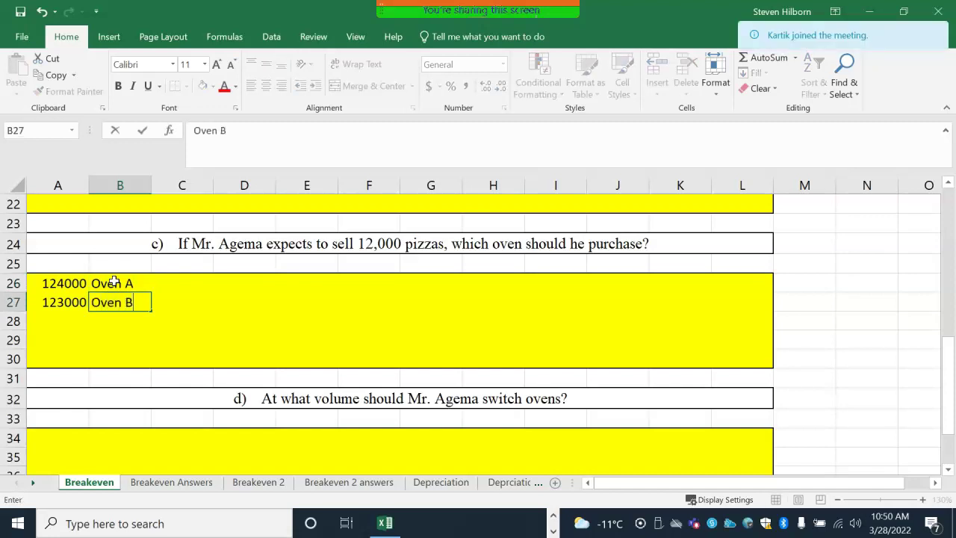
key("Return")
key("Left")
key("Up")
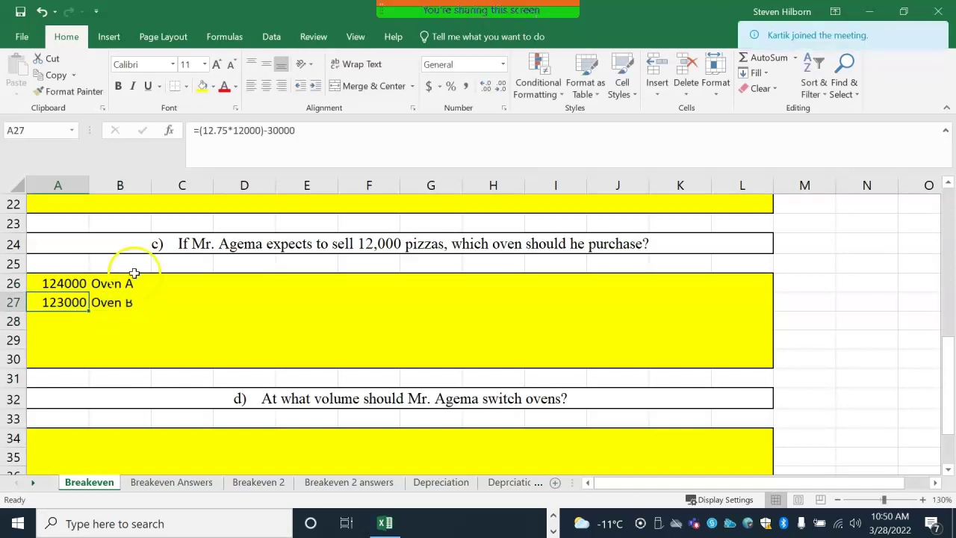
left_click(75, 282)
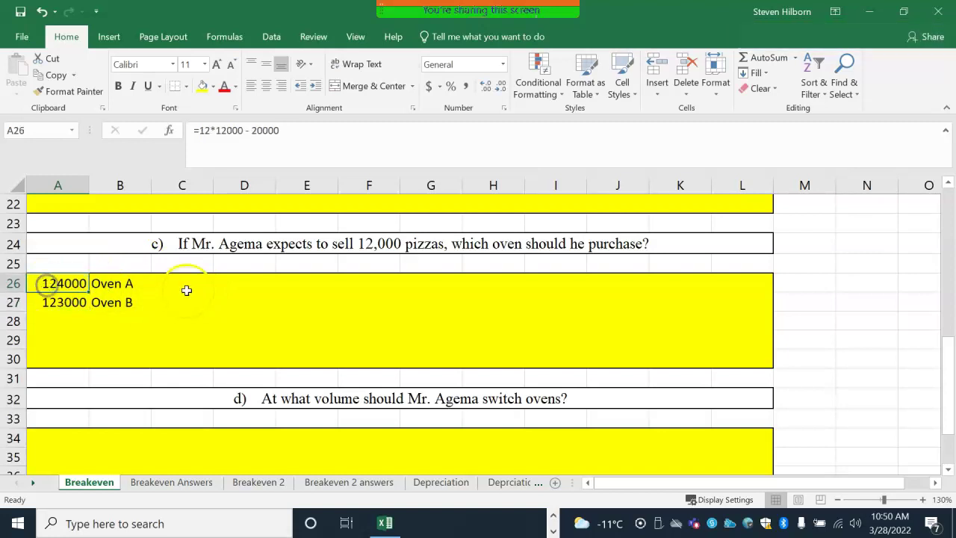
Read question d, then examine its worked solution on the Breakeven Answers sheet, comparing both ovens at 14000 and 13500 pizzas
scroll(200, 306, "down", 1)
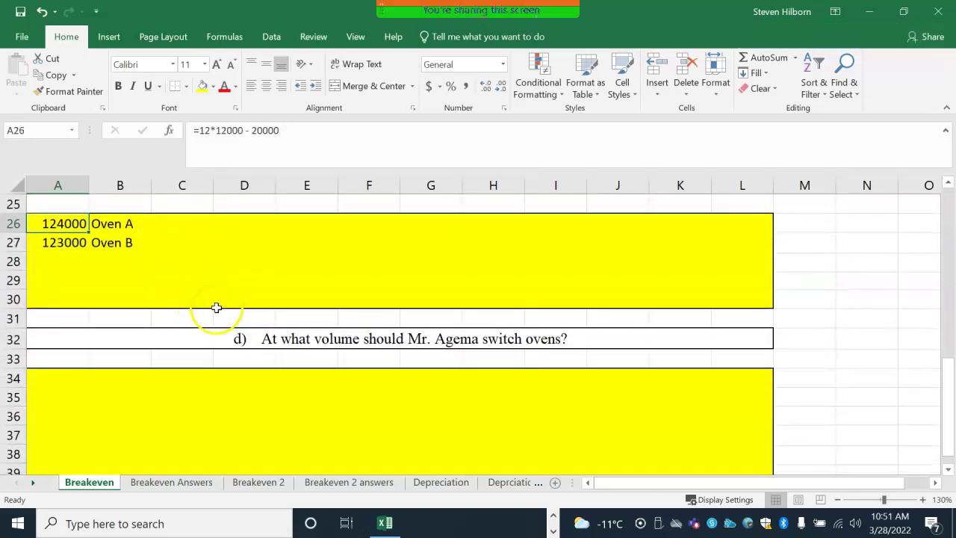
scroll(218, 309, "down", 1)
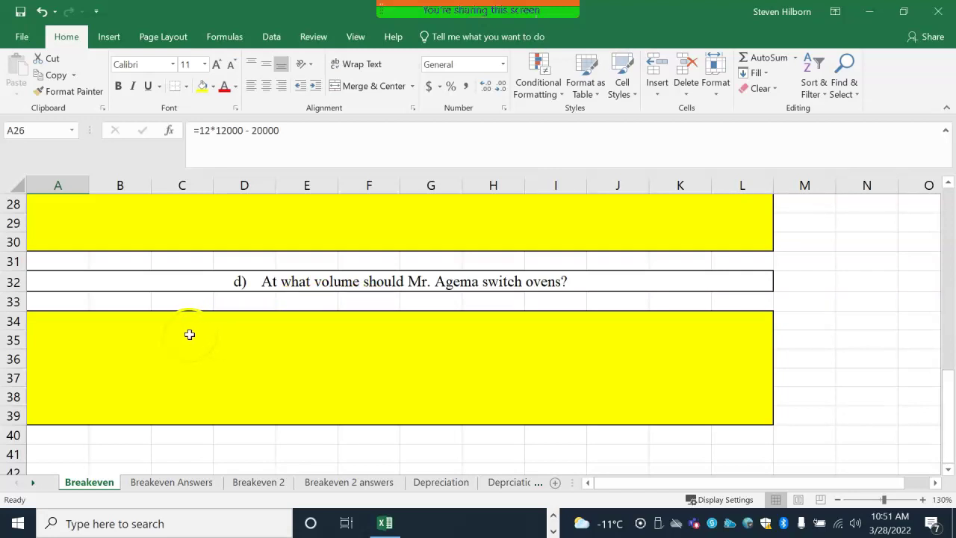
scroll(185, 337, "up", 2)
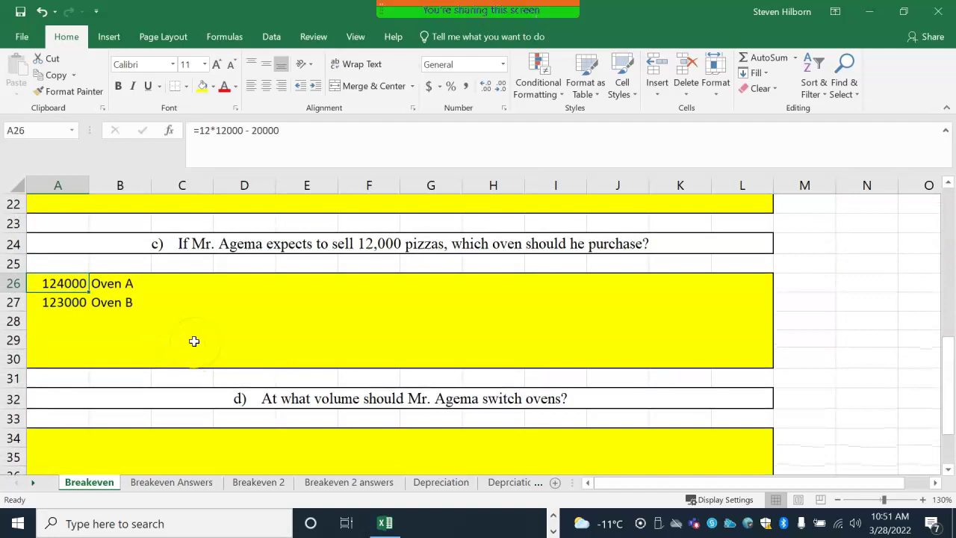
scroll(194, 341, "down", 1)
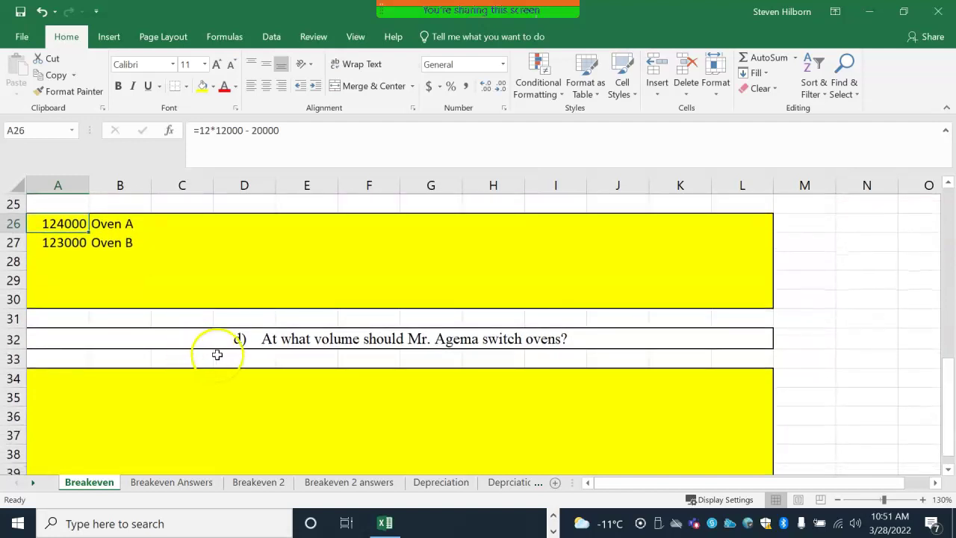
left_click(191, 485)
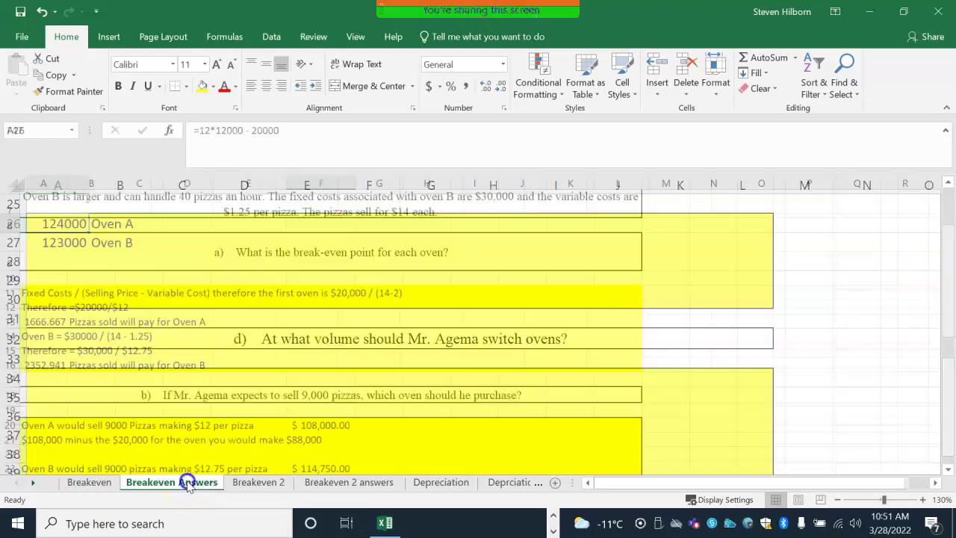
scroll(198, 351, "down", 4)
scroll(198, 350, "down", 5)
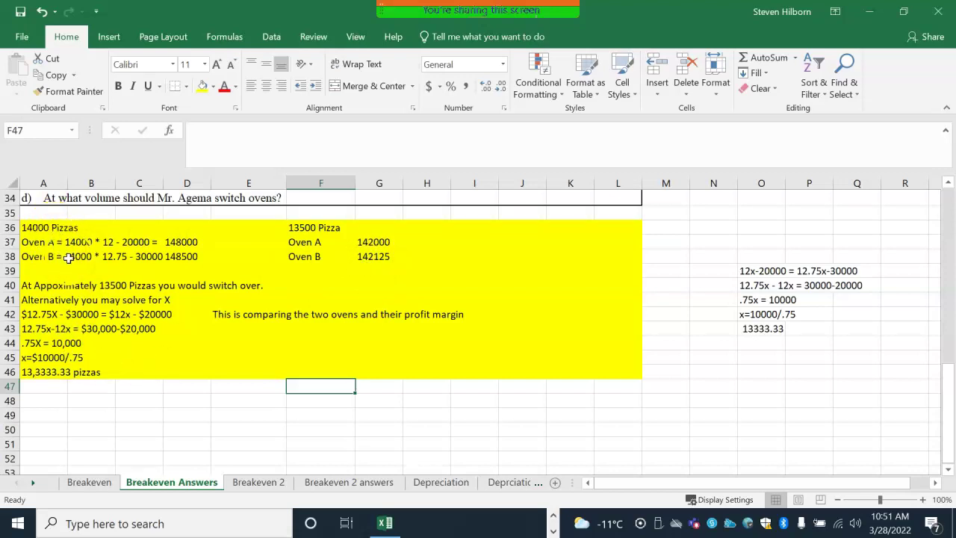
left_click(63, 227)
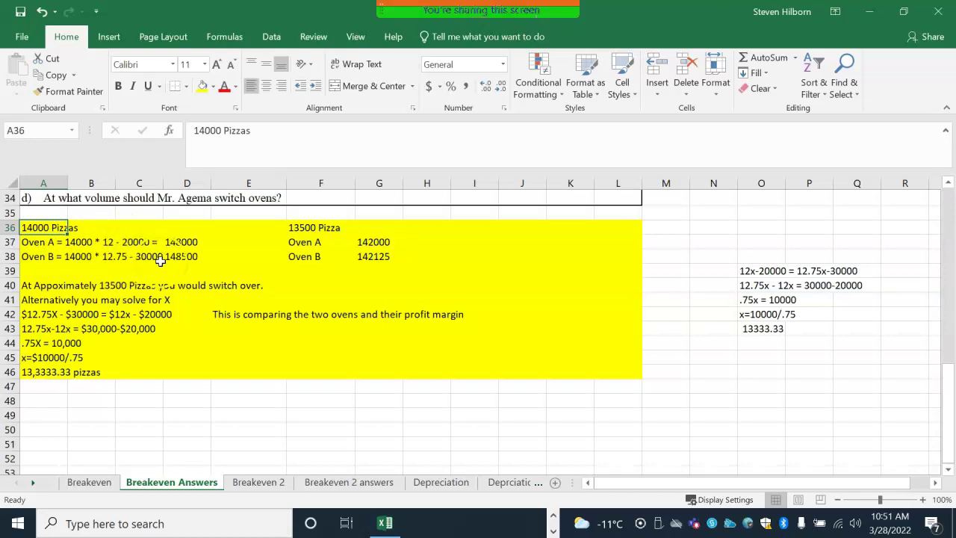
left_click(187, 242)
left_click(194, 258)
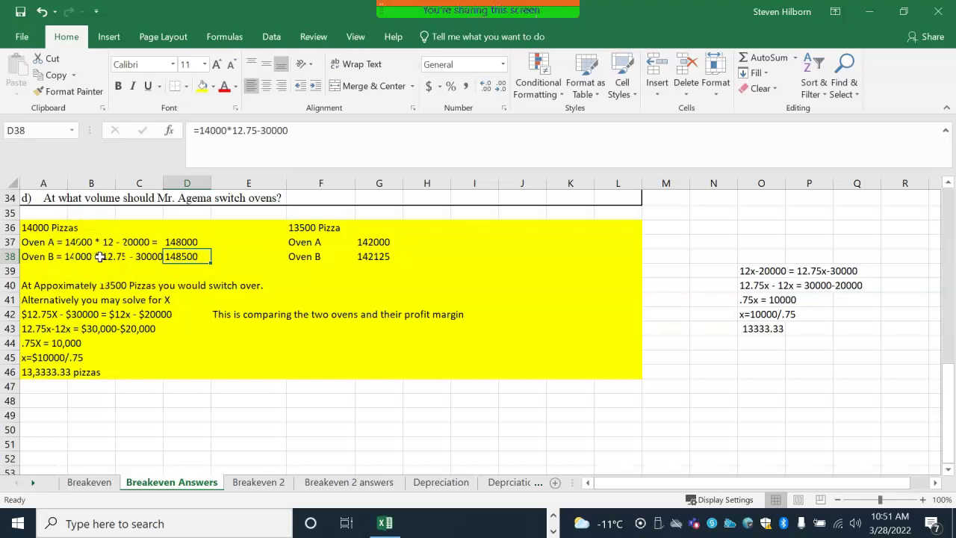
left_click(322, 224)
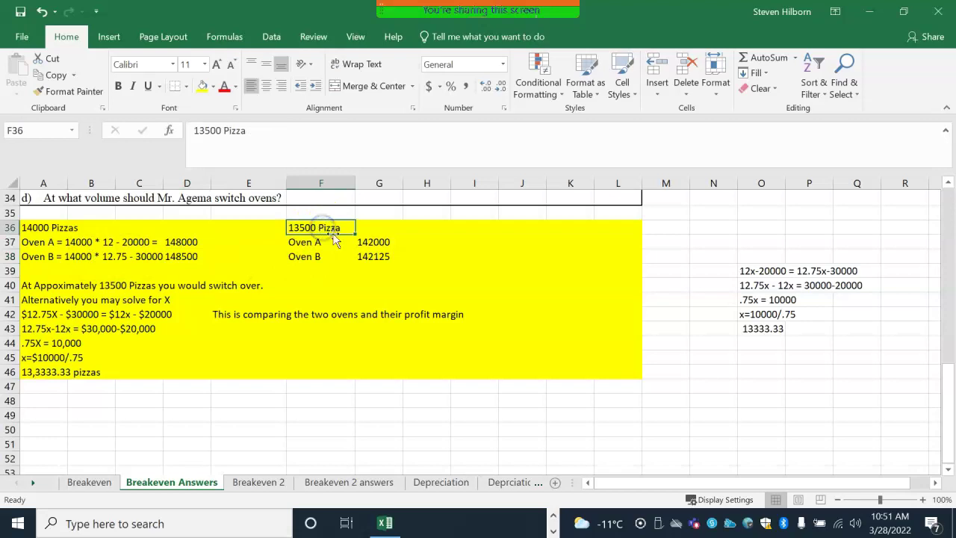
left_click(385, 258)
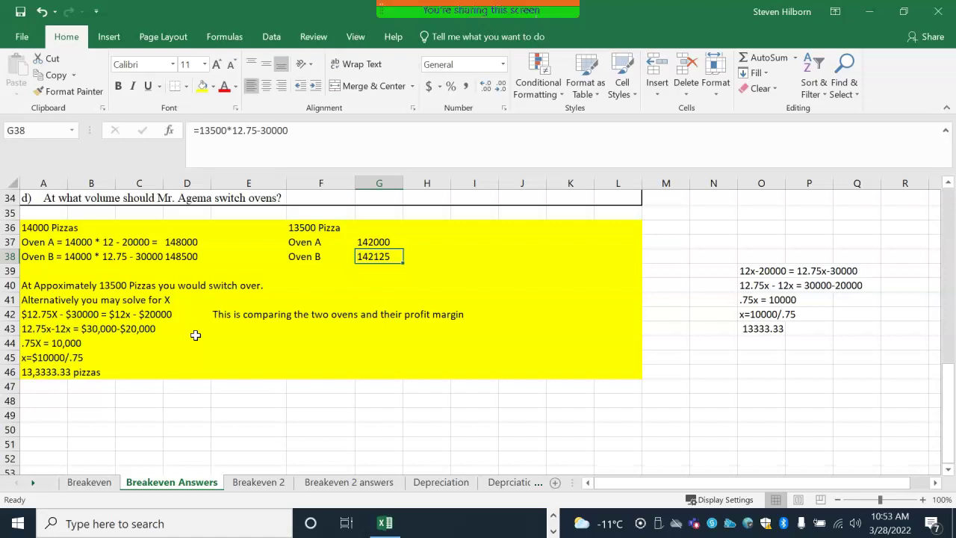
left_click(200, 402)
type("=365")
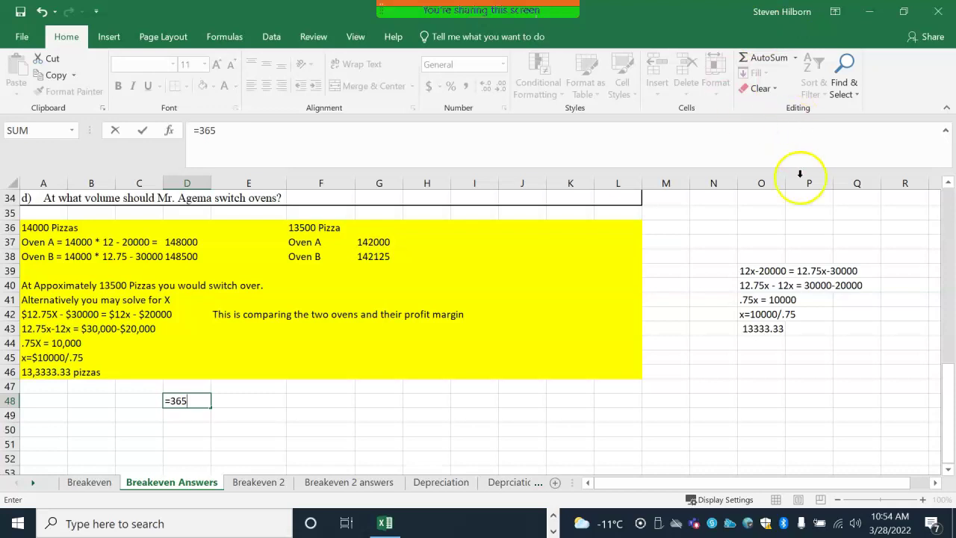
key("Escape")
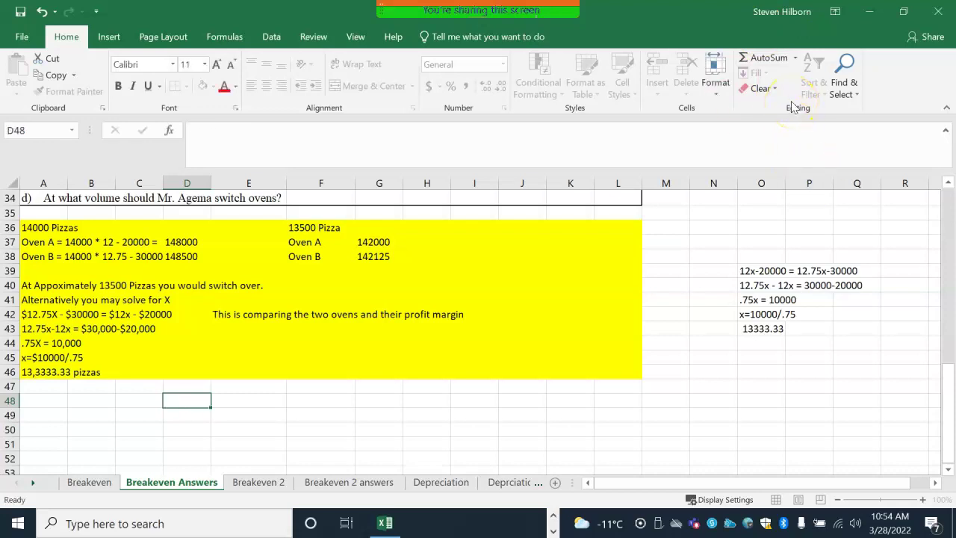
Calculate the yearly pizza volume in C48, below the question d solution, with the formula =365*240
key("Left")
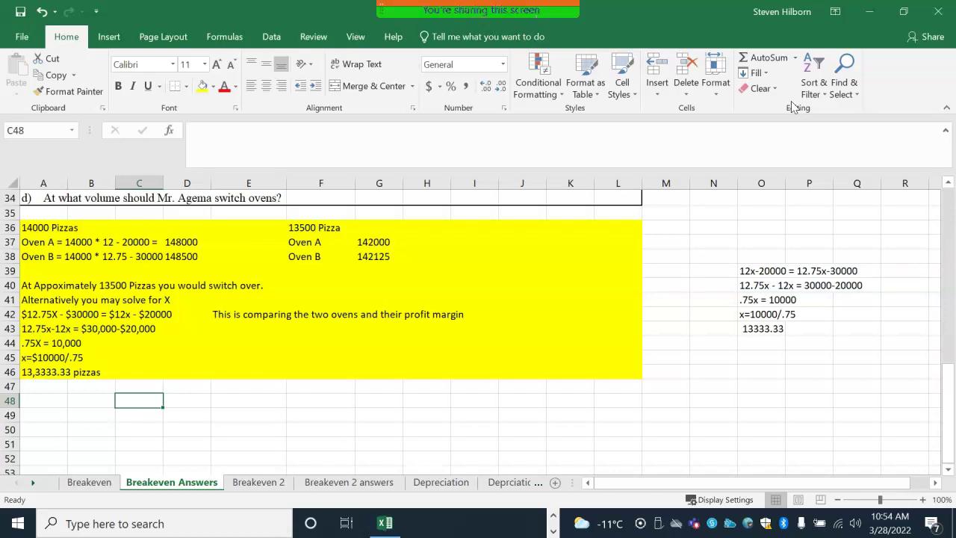
key("Right")
key("Up")
key("Left")
key("Down")
type("=36")
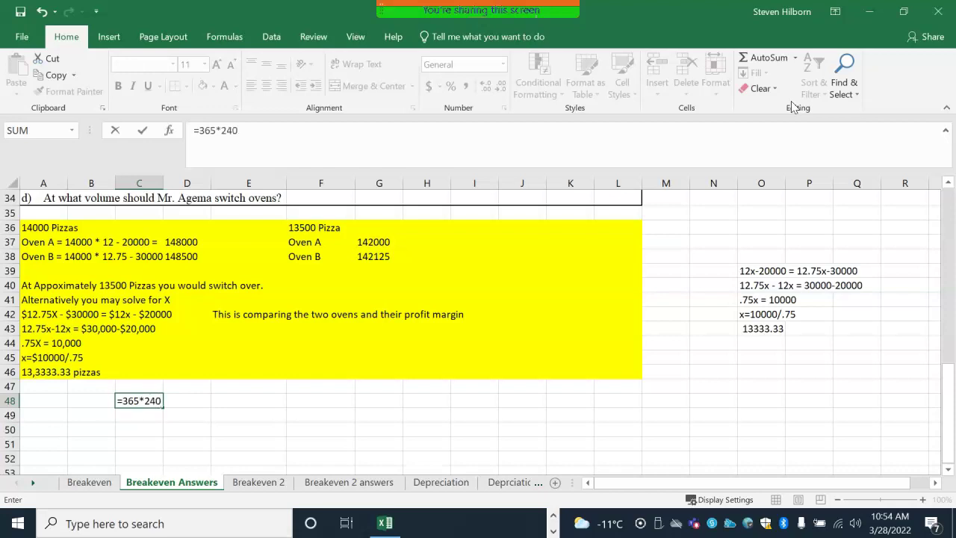
key("Return")
key("Up")
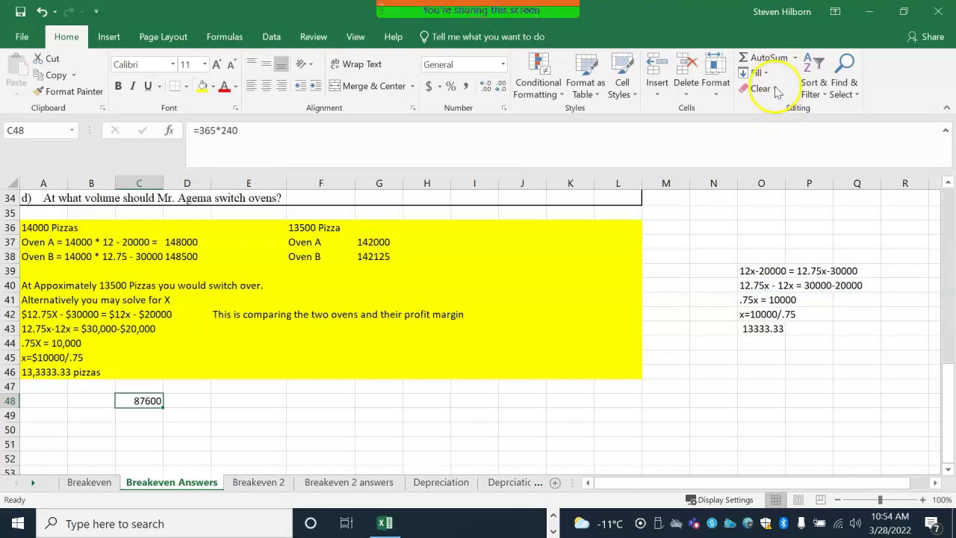
Extend the formula in C48 to multiply by Oven A's margin, so it reads =365*240*12
scroll(207, 274, "up", 4)
scroll(215, 307, "down", 4)
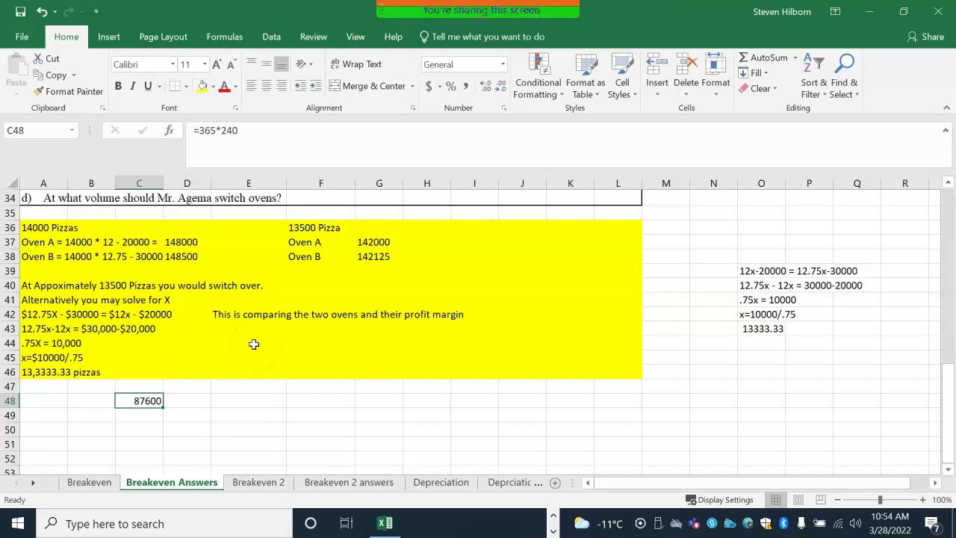
left_click(86, 360)
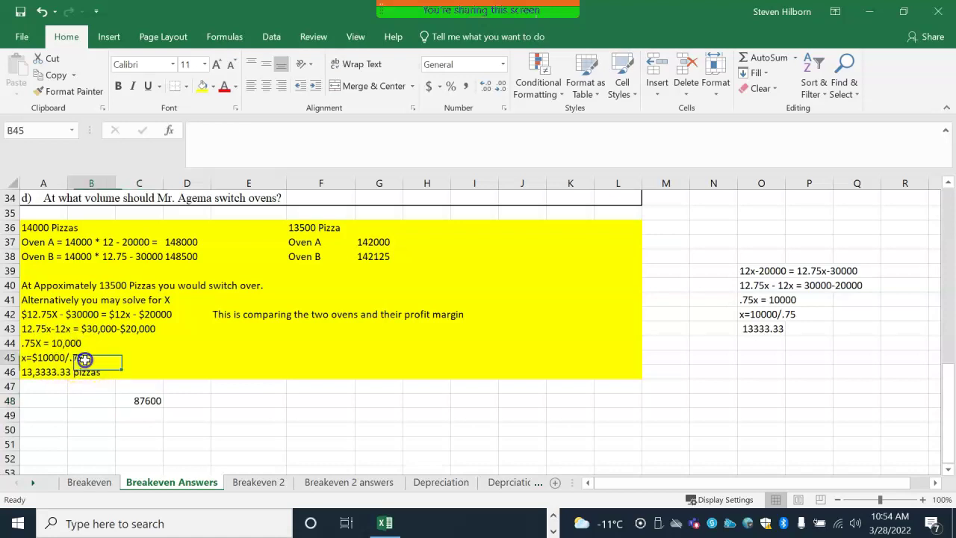
left_click(43, 370)
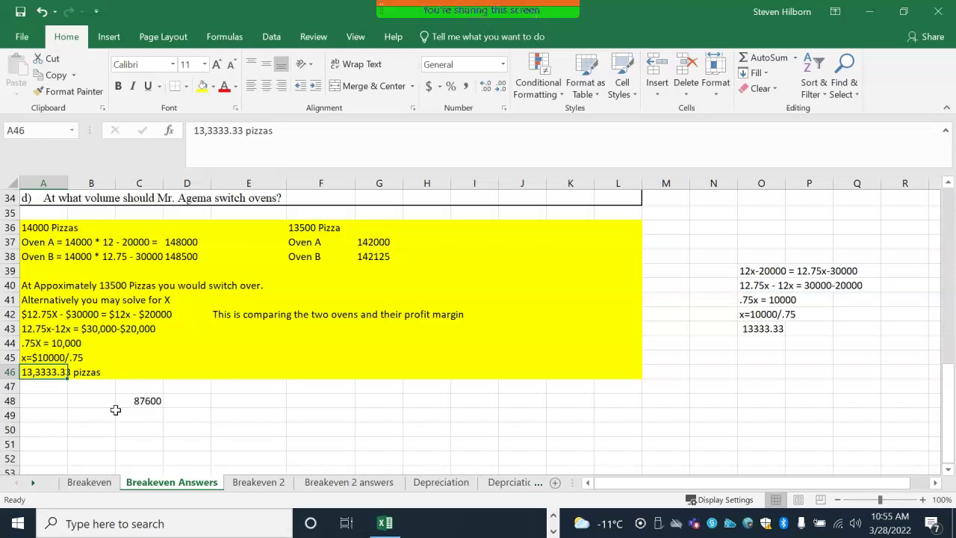
left_click(153, 399)
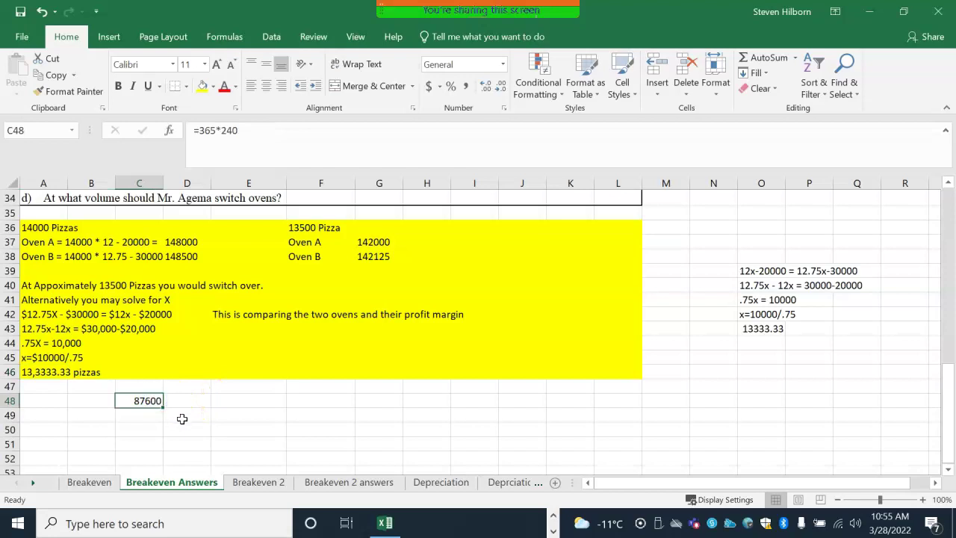
left_click(257, 129)
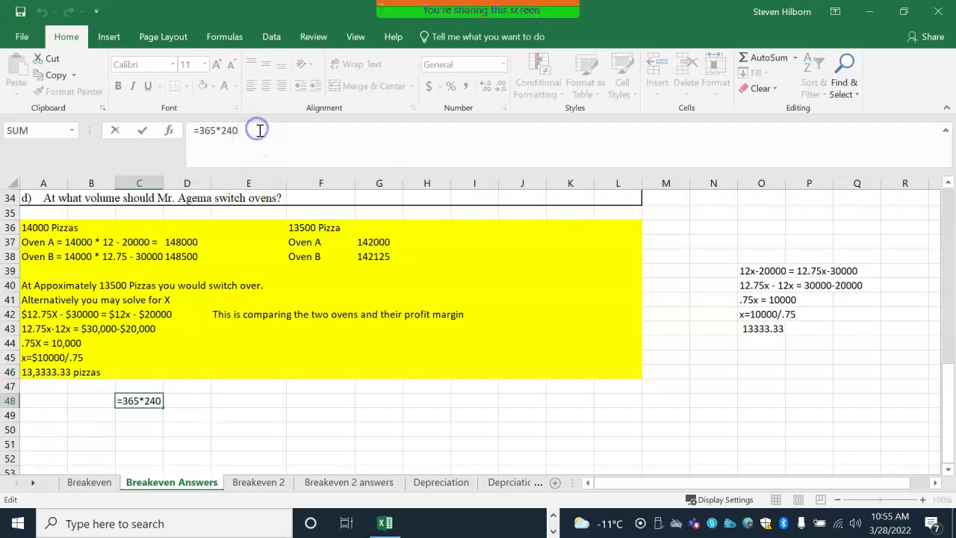
type("*")
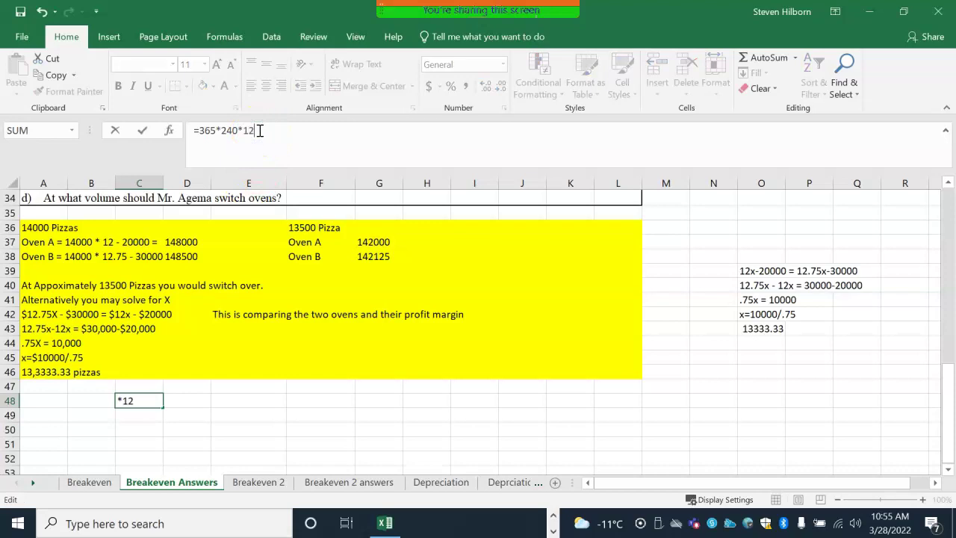
key("Return")
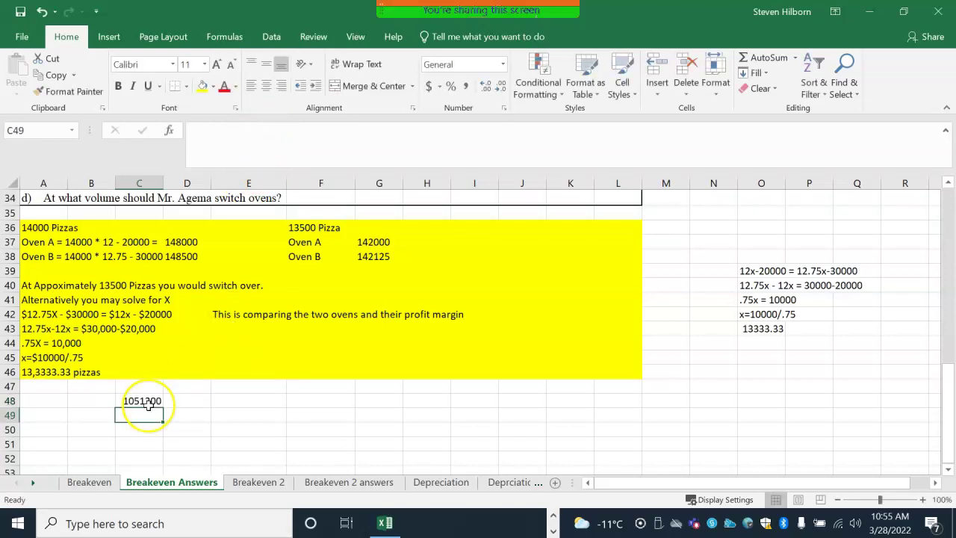
Enter a formula in C49 that multiplies the same yearly pizza volume by Oven B's margin of 12.75
type("876000*12.78")
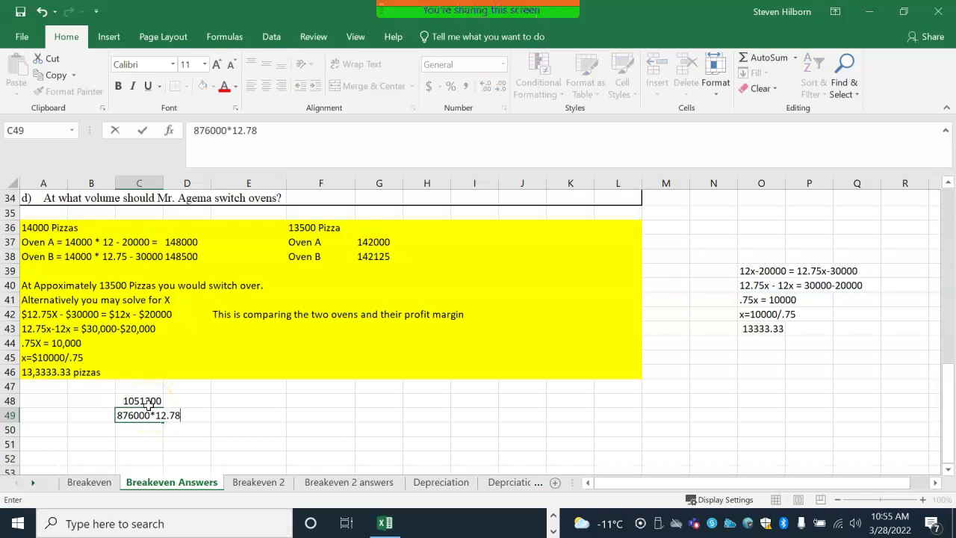
key("Return")
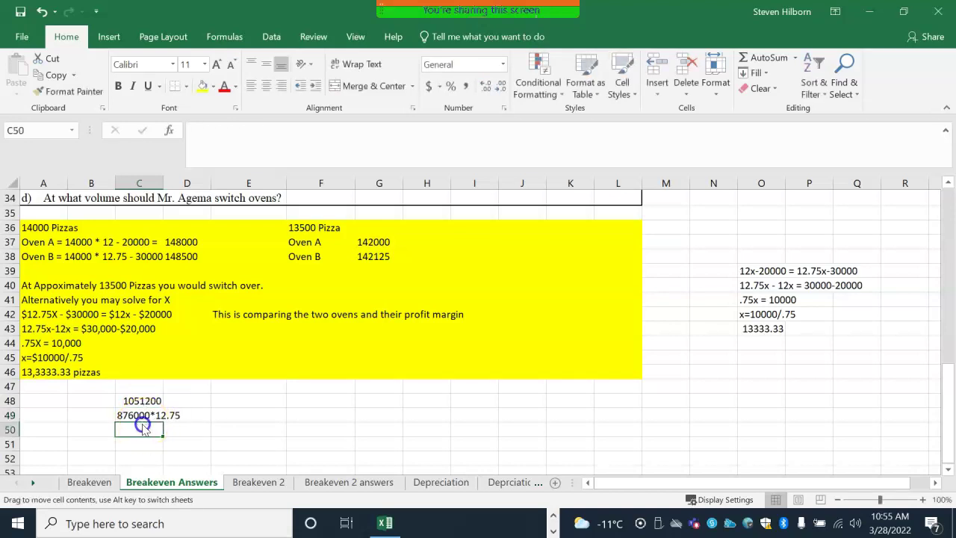
left_click(140, 417)
left_click(191, 132)
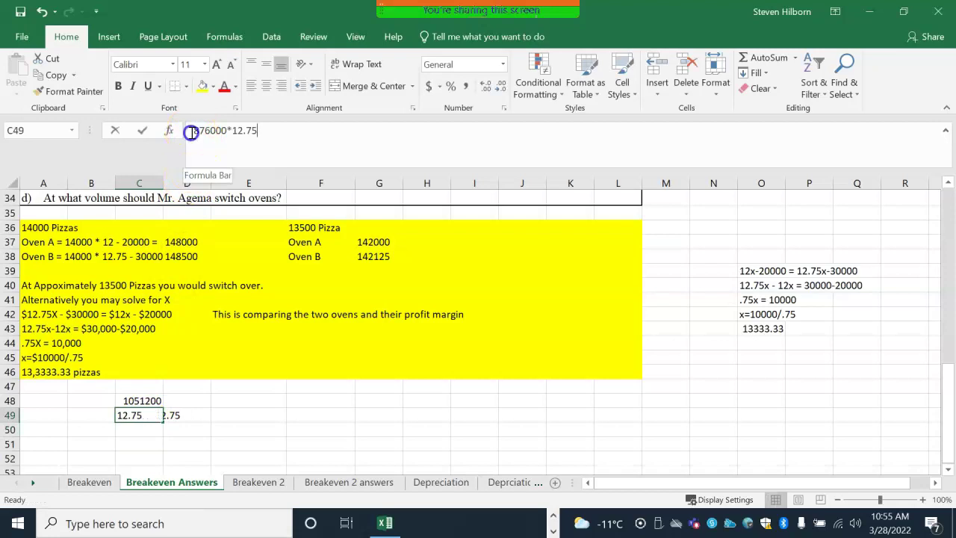
type("=")
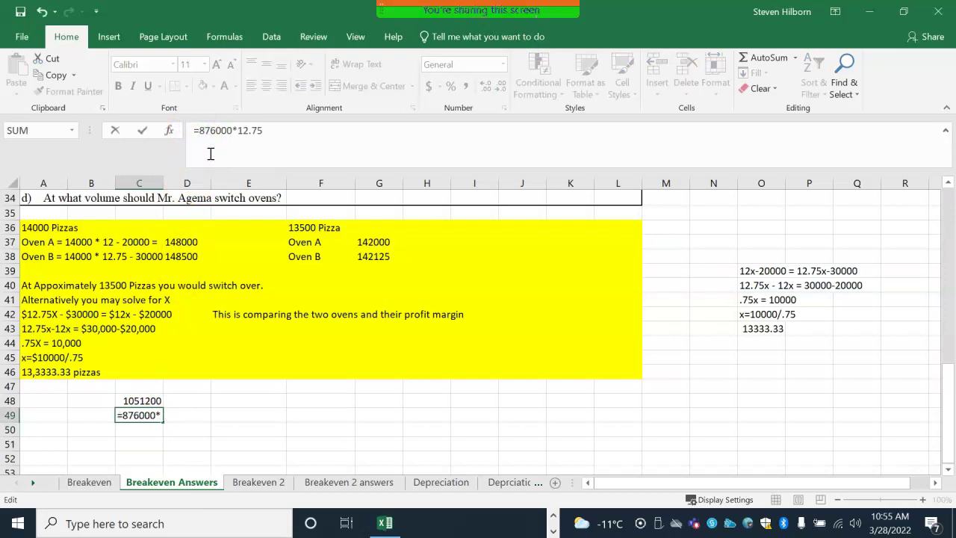
key("Return")
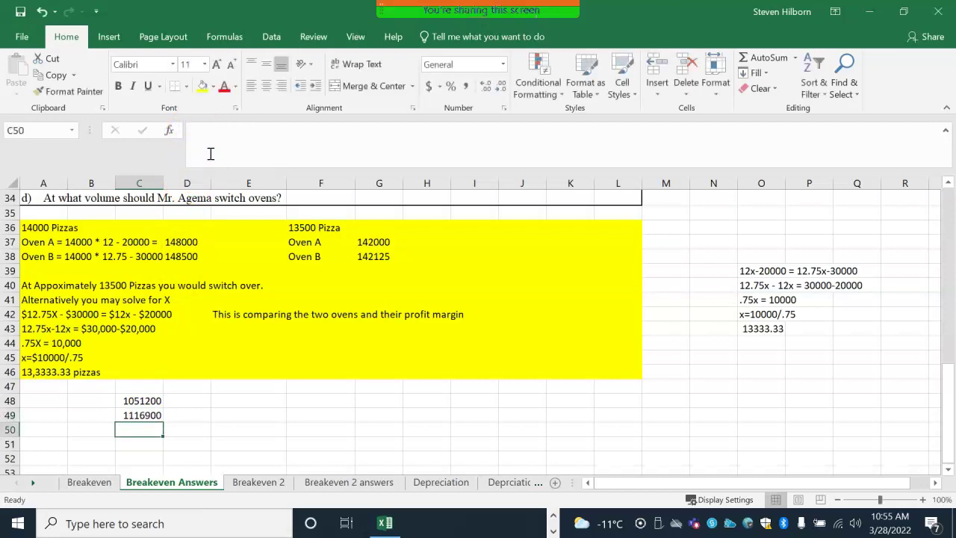
Compare the yearly results in C48 and C49, then review the worked answers to questions a to d on this sheet
left_click(141, 403)
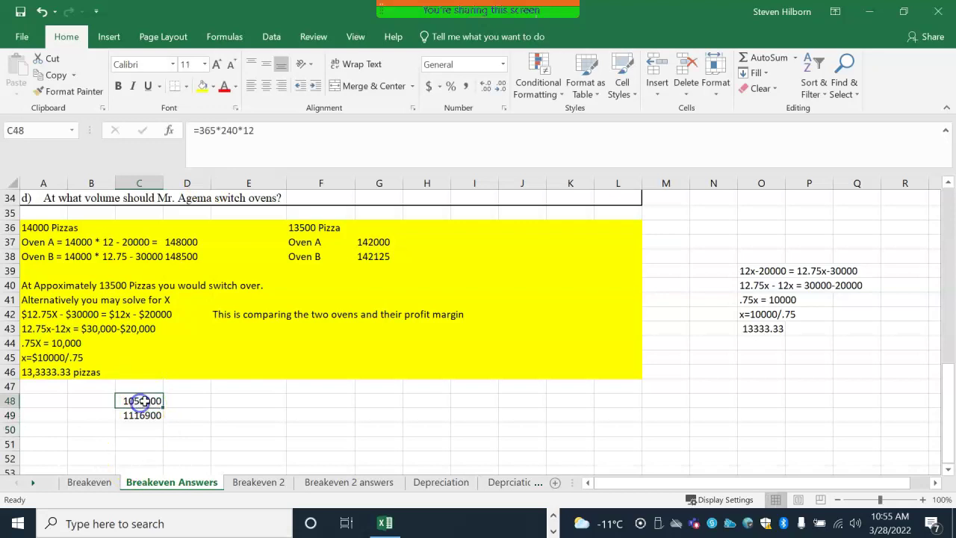
left_click(176, 430)
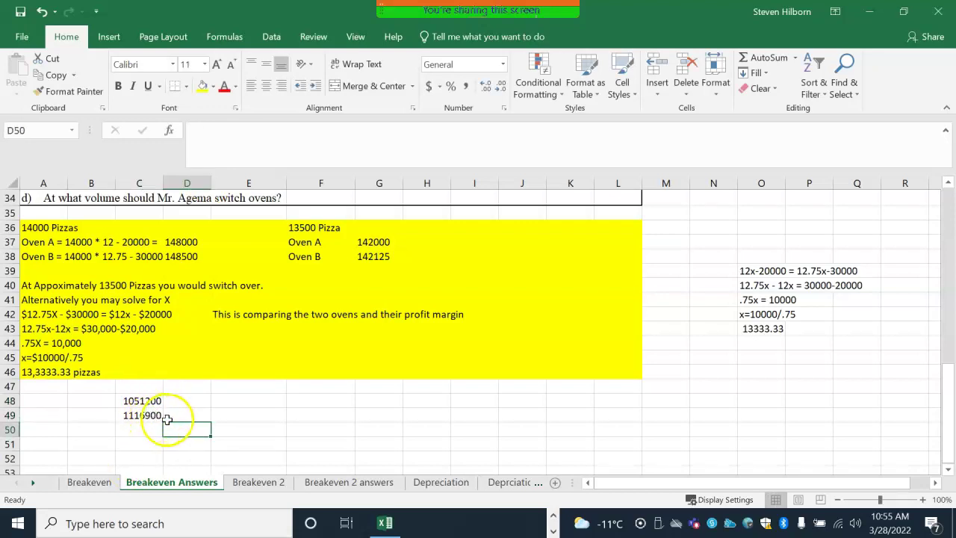
left_click(197, 412)
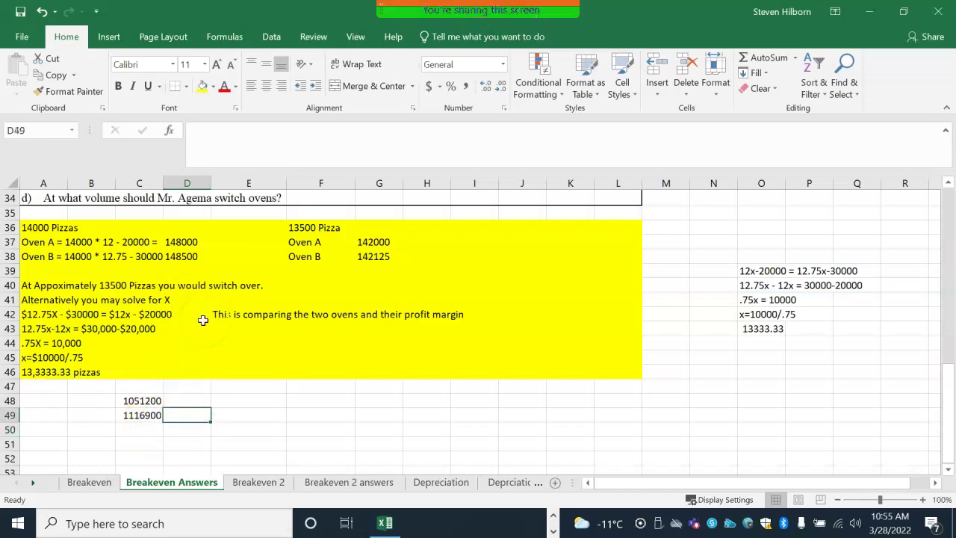
scroll(203, 320, "up", 11)
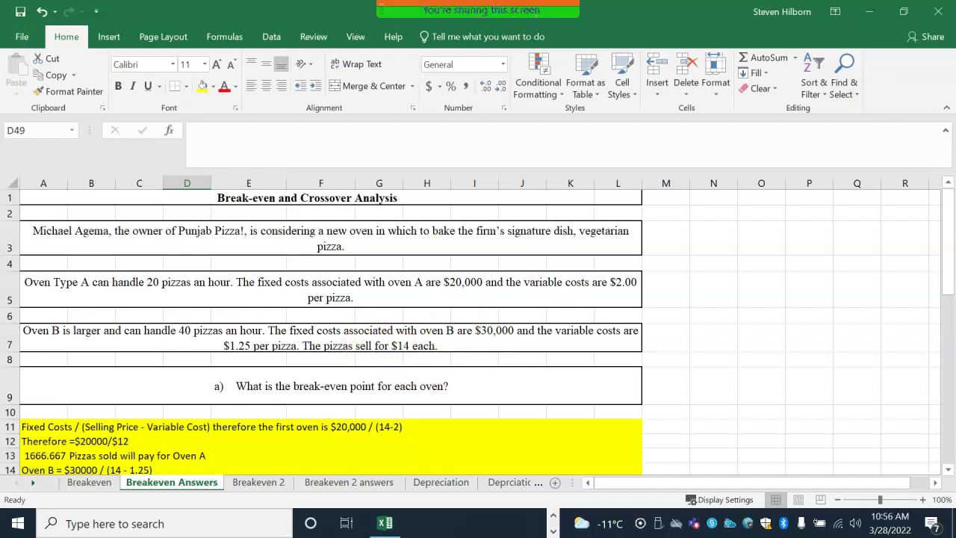
scroll(196, 271, "down", 7)
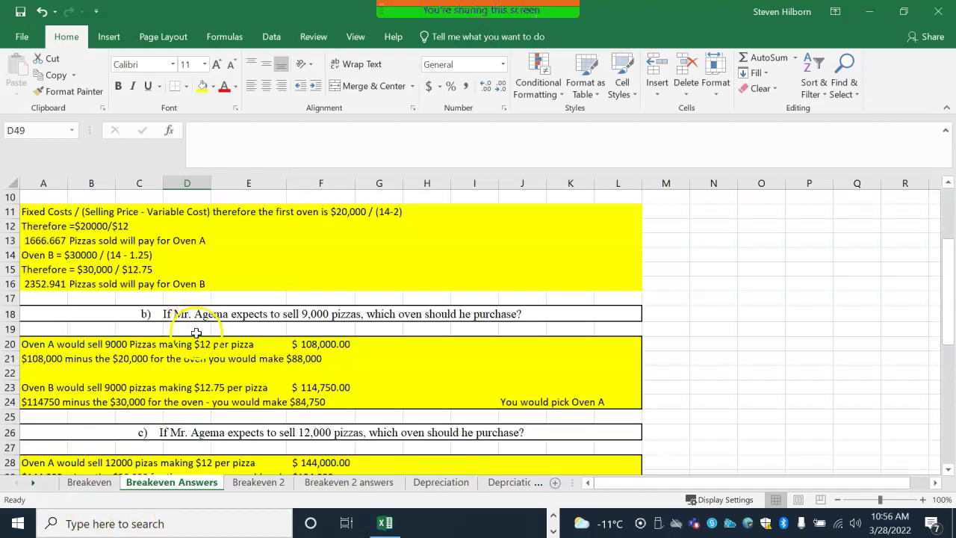
scroll(194, 349, "down", 4)
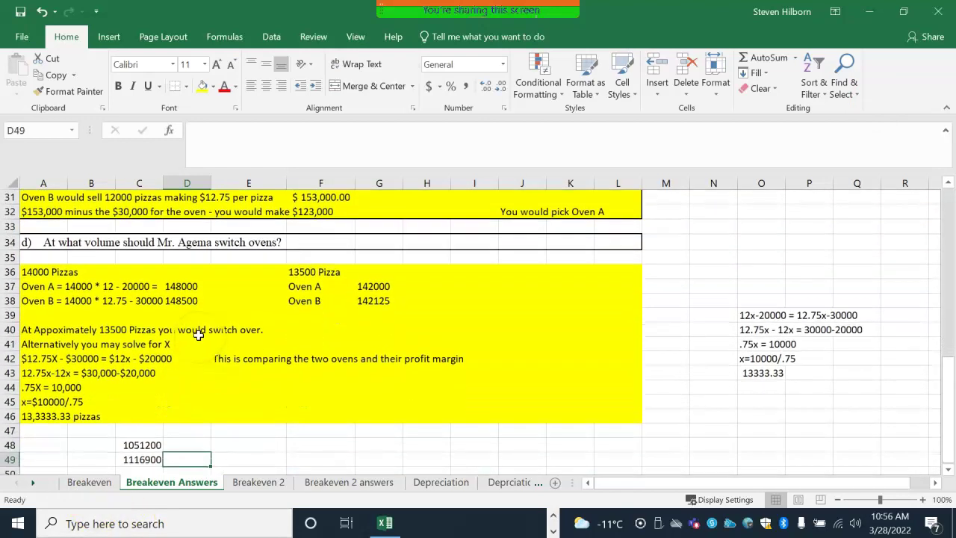
scroll(257, 302, "up", 2)
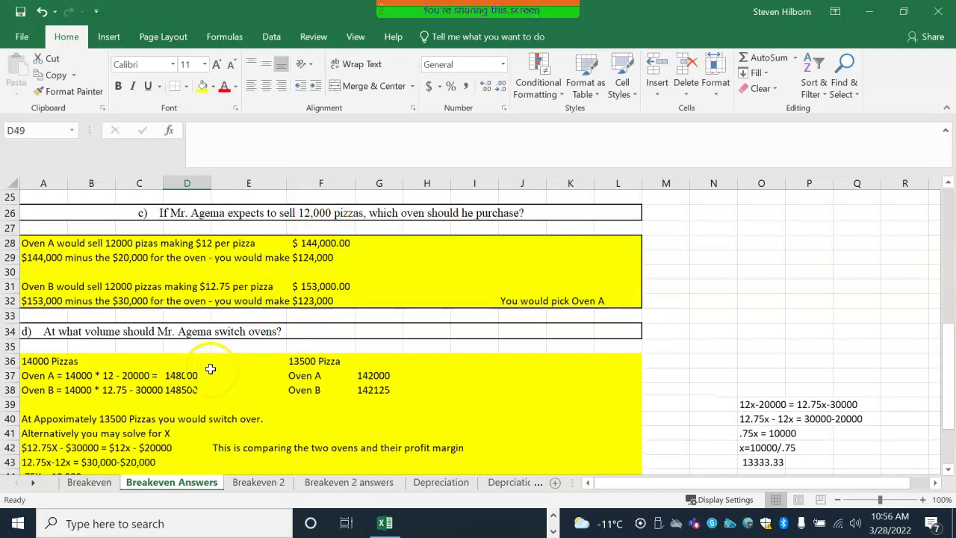
scroll(86, 315, "down", 1)
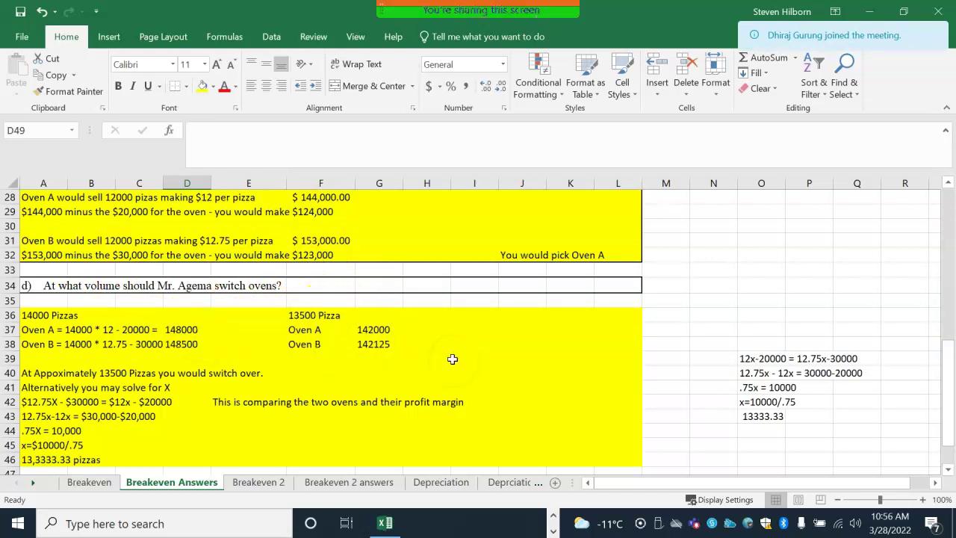
scroll(193, 348, "down", 1)
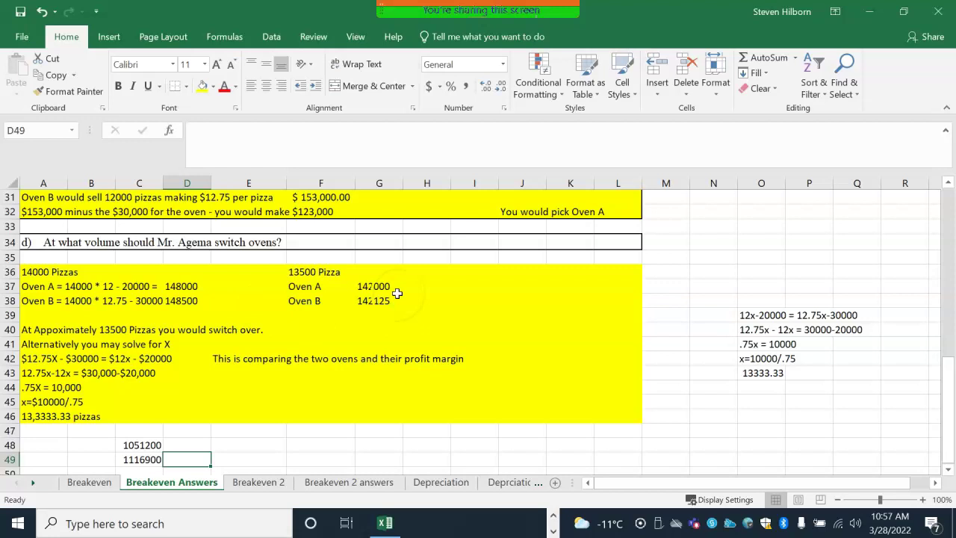
Return to the Breakeven sheet and reread the problem statement with the capacities, fixed costs and variable costs of both ovens
left_click(268, 482)
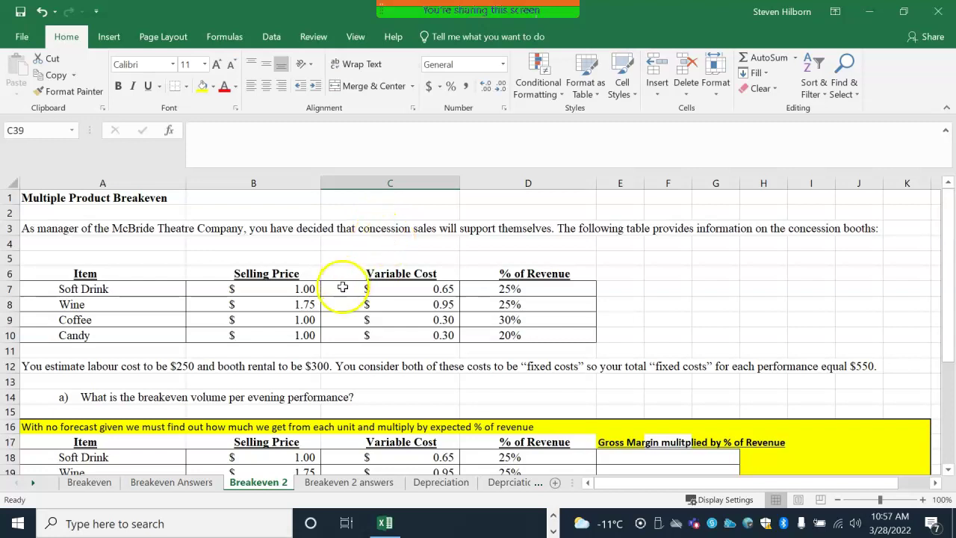
left_click(93, 483)
scroll(350, 369, "up", 4)
scroll(350, 369, "up", 4)
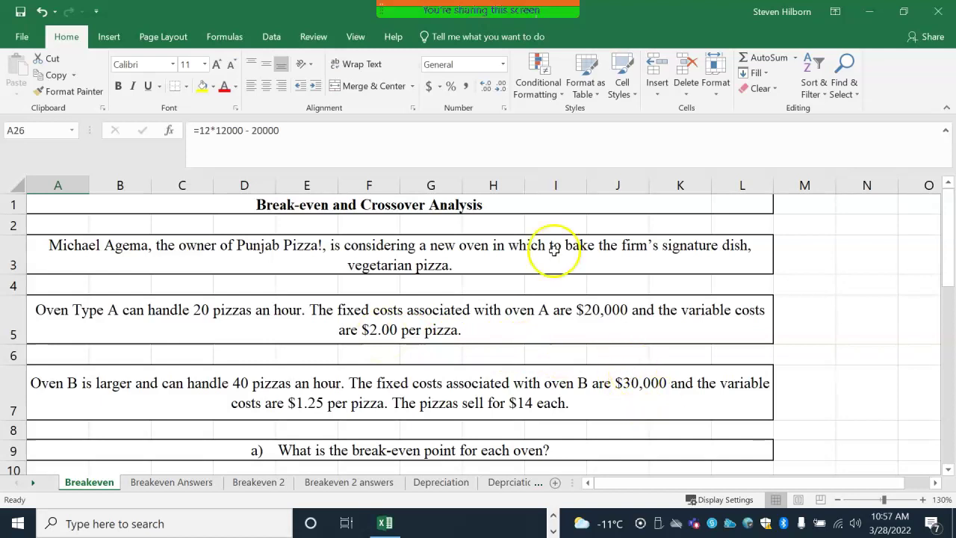
On the Breakeven 2 sheet, enter the soft drink margin calculation as the text "1.00-.65 * %" in H18
left_click(258, 485)
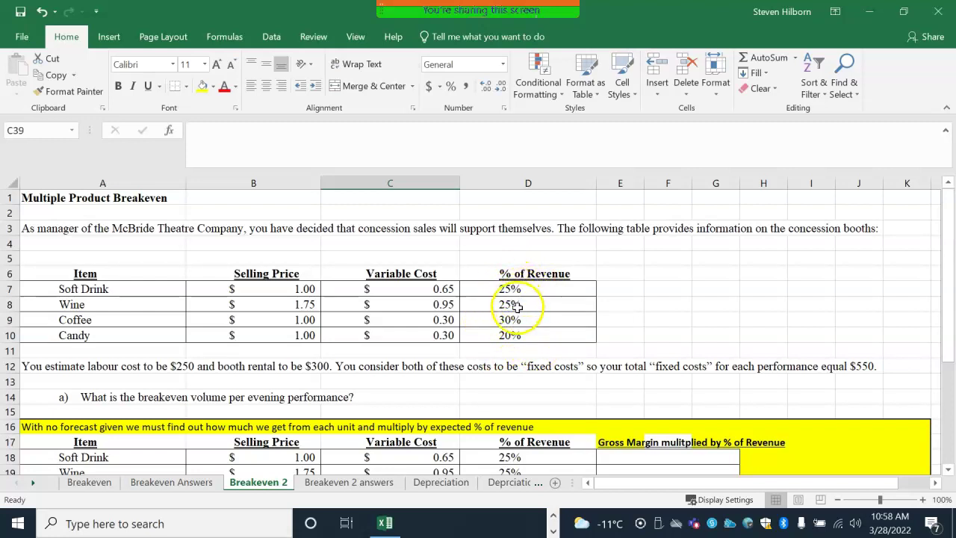
scroll(365, 351, "down", 3)
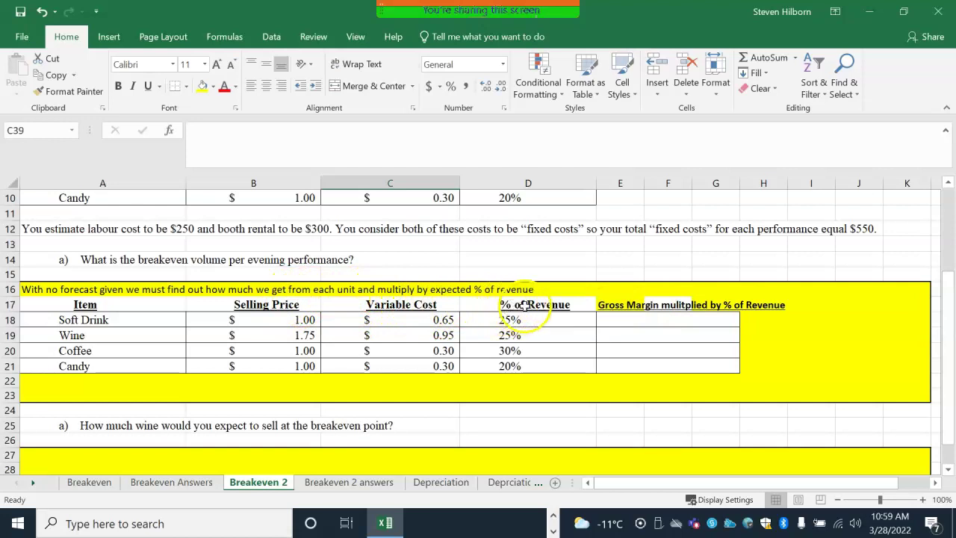
left_click(619, 321)
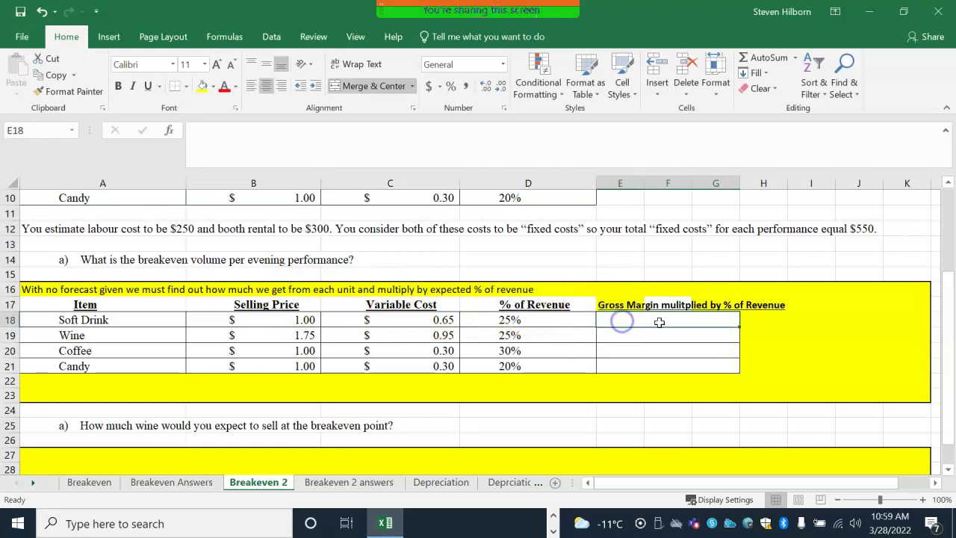
left_click(796, 320)
left_click(781, 321)
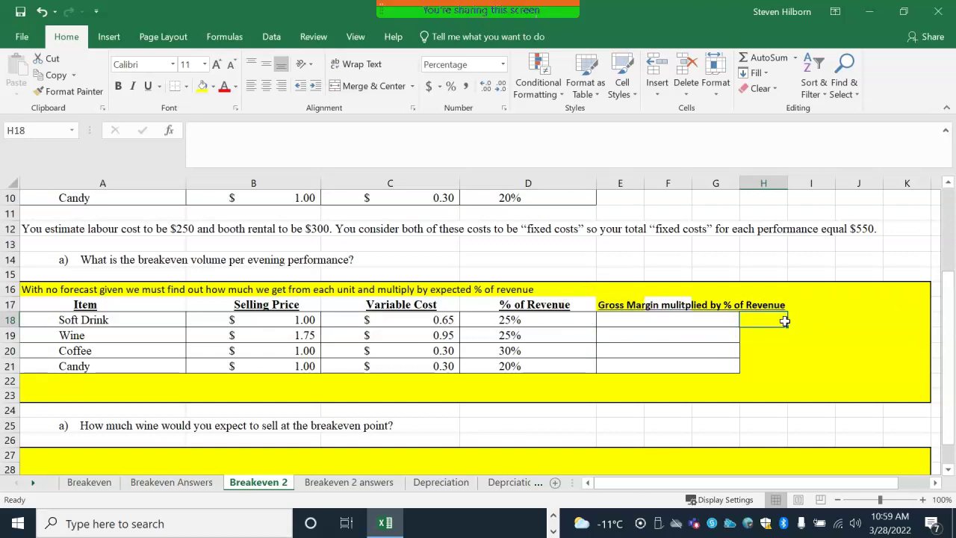
type("10")
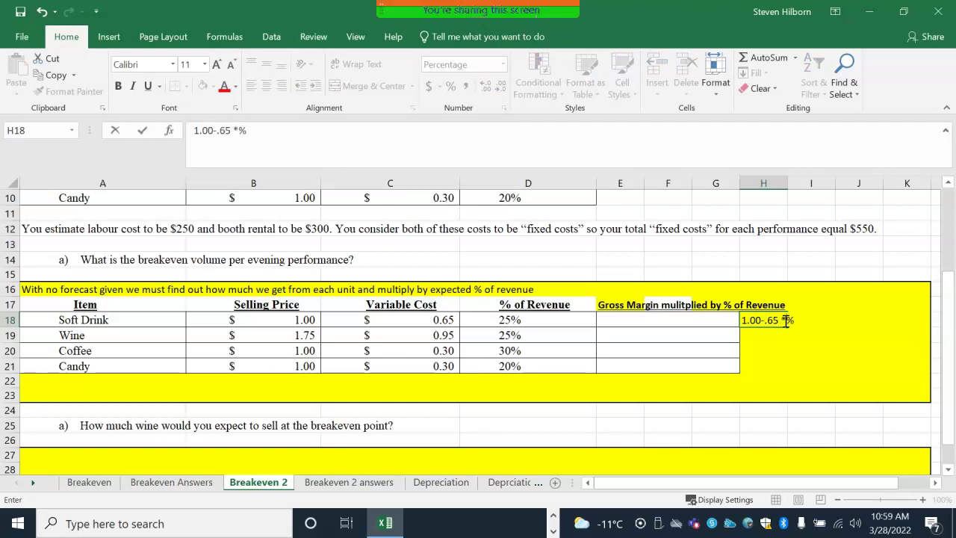
key("Tab")
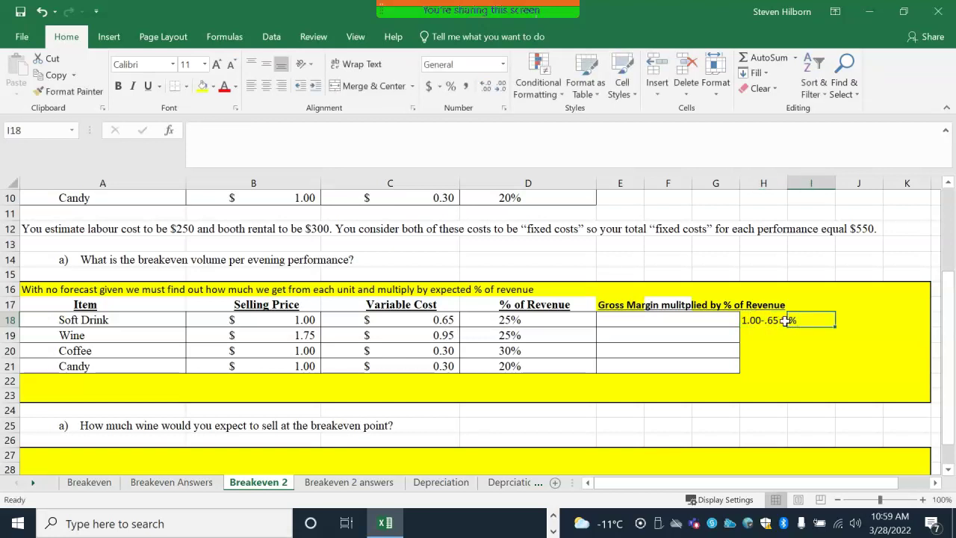
left_click(760, 319)
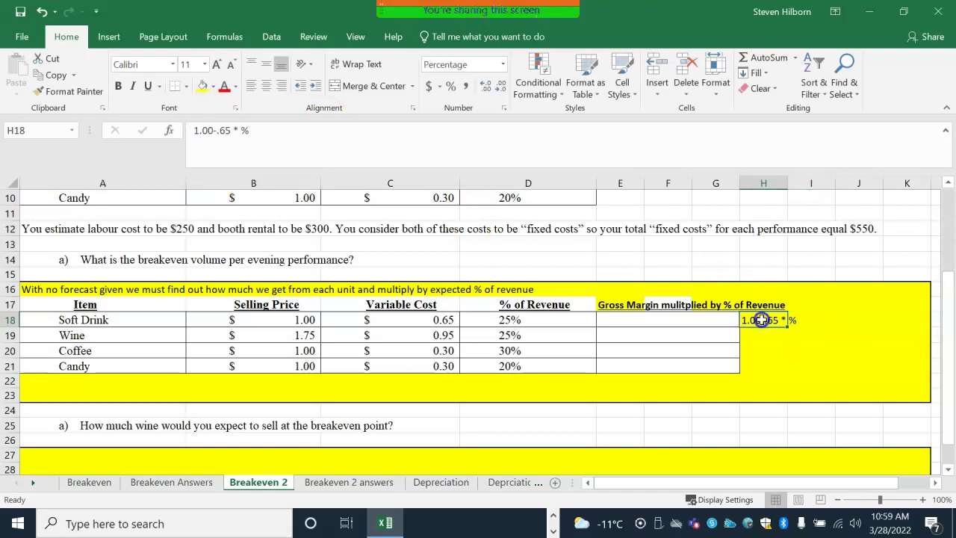
Replace the percent sign in the H18 soft drink calculation with .25 so it reads "1.00-.65 * .25"
left_click(284, 128)
key("BackSpace")
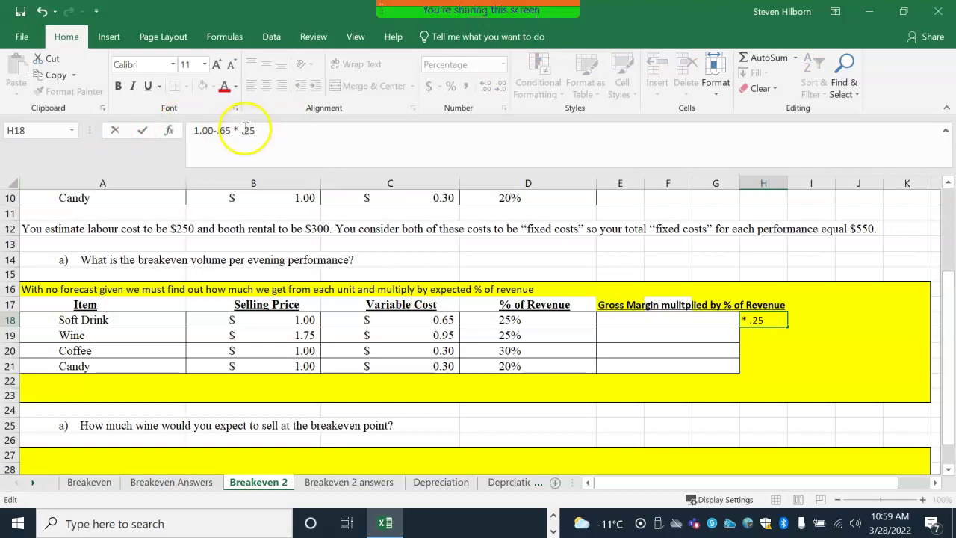
left_click(268, 130)
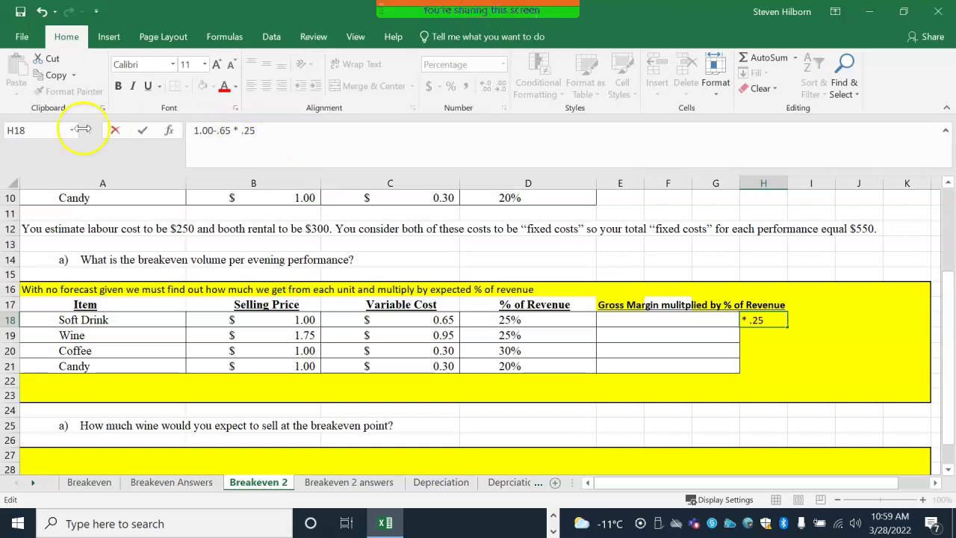
left_click(197, 131)
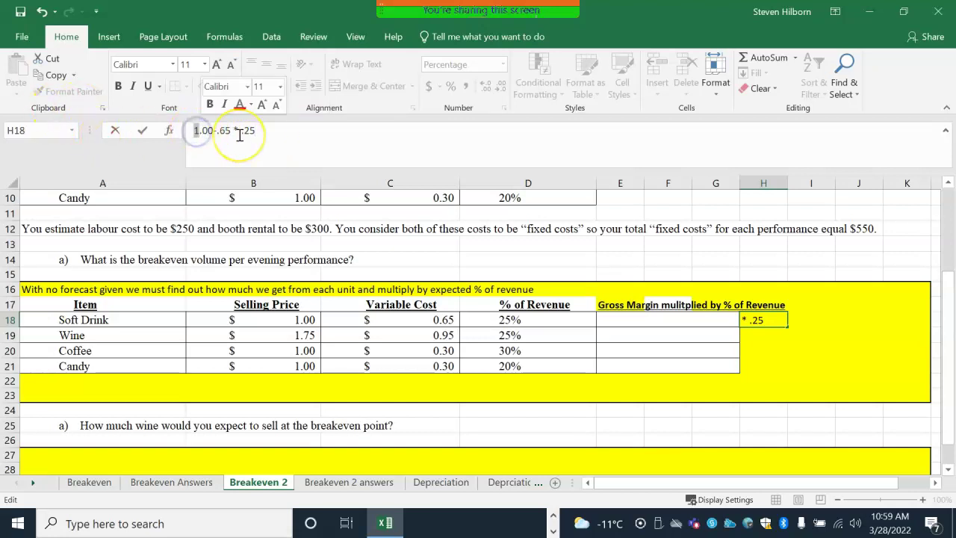
key("Right")
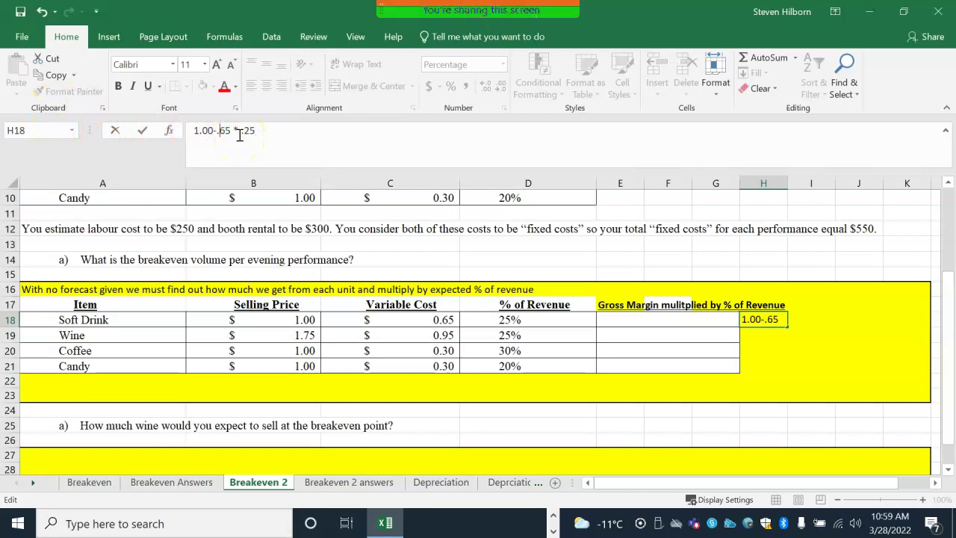
key("Return")
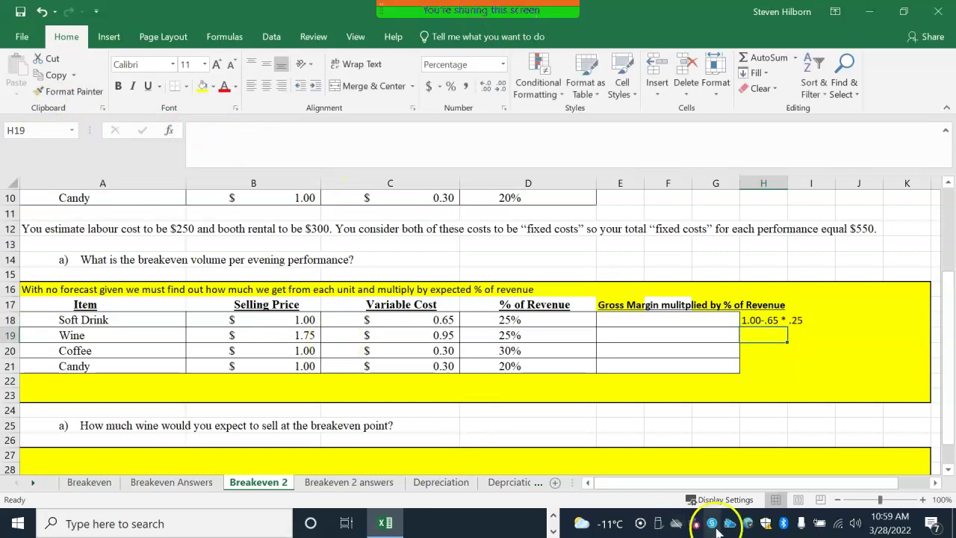
Tidy the soft drink calculation text in H18 to read "1.00 -0.65 * .25"
left_click(762, 319)
left_click(207, 133)
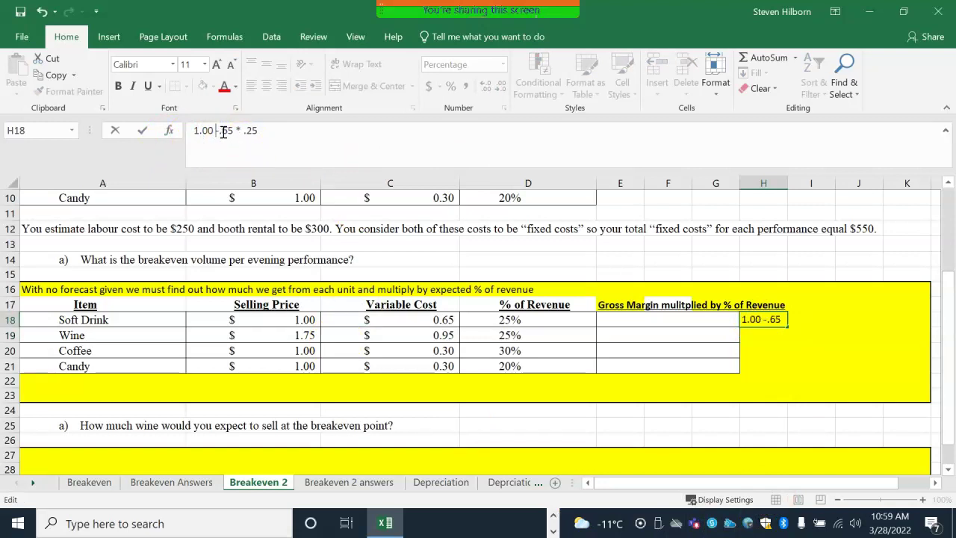
double_click(225, 130)
key("Left")
type("0")
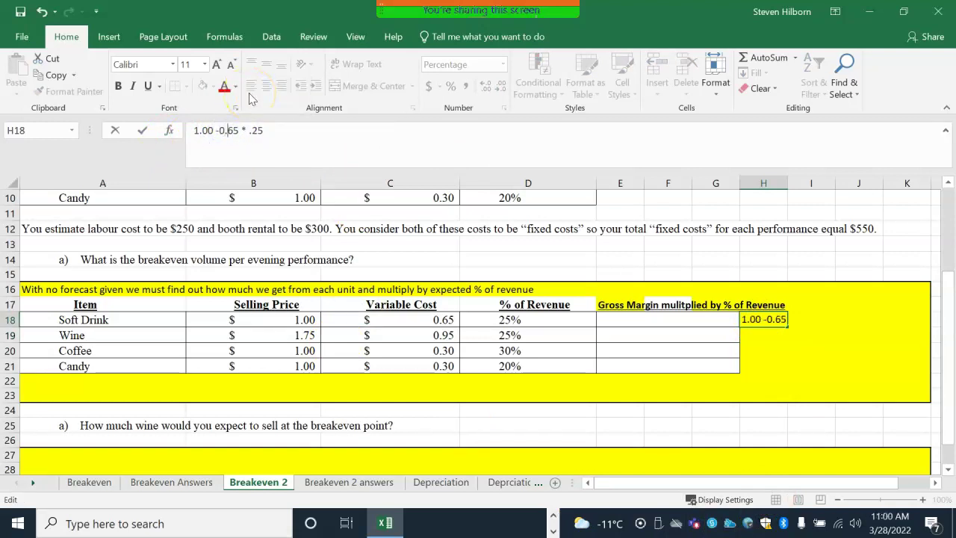
left_click(271, 135)
left_click(210, 130)
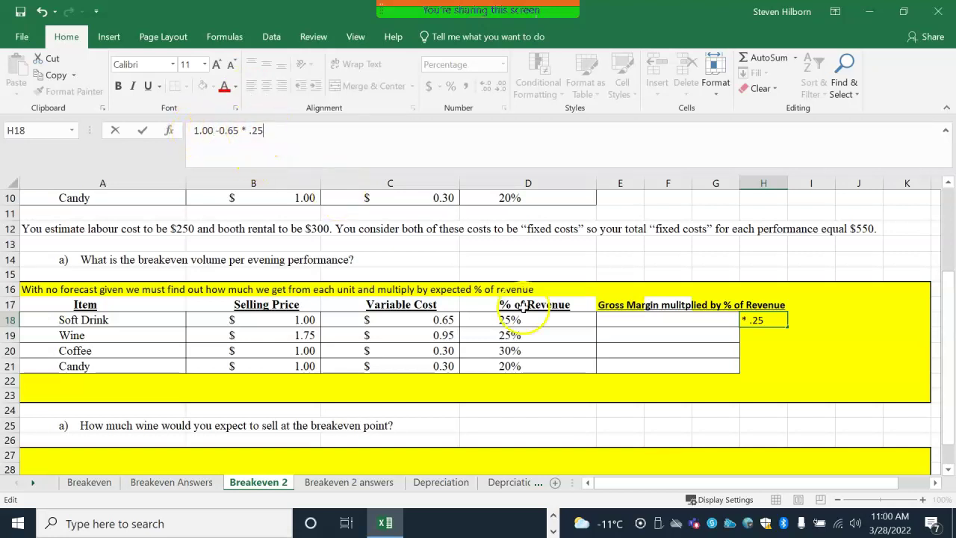
Enter the formula =(1-.65)*.25 in E18 for the soft drink margin weighted by its share of revenue
left_click(666, 322)
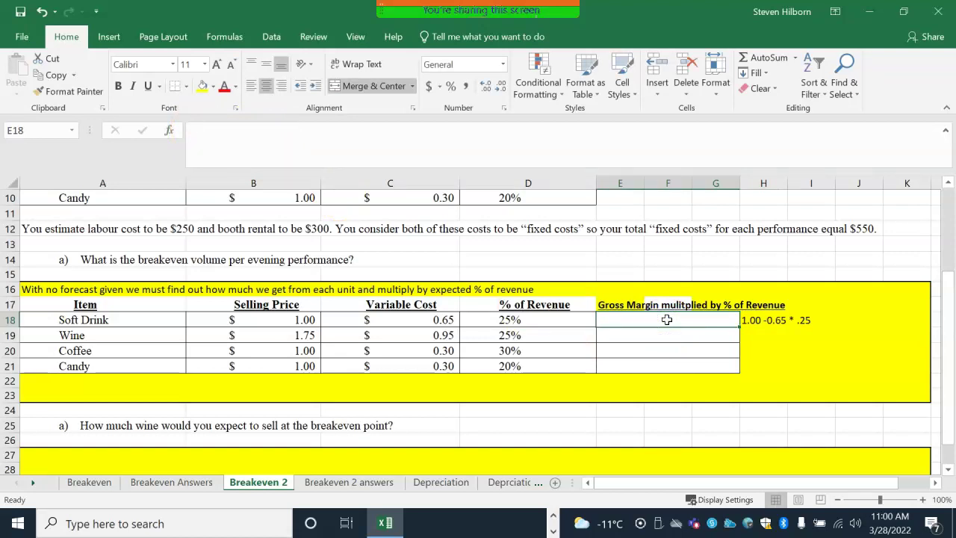
type("=(1-.65")
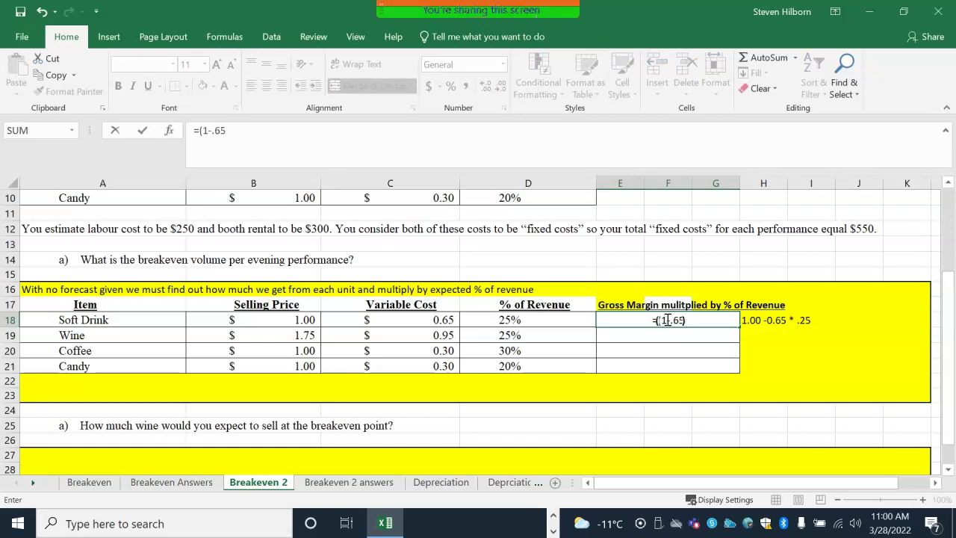
type(")*.25")
key("Return")
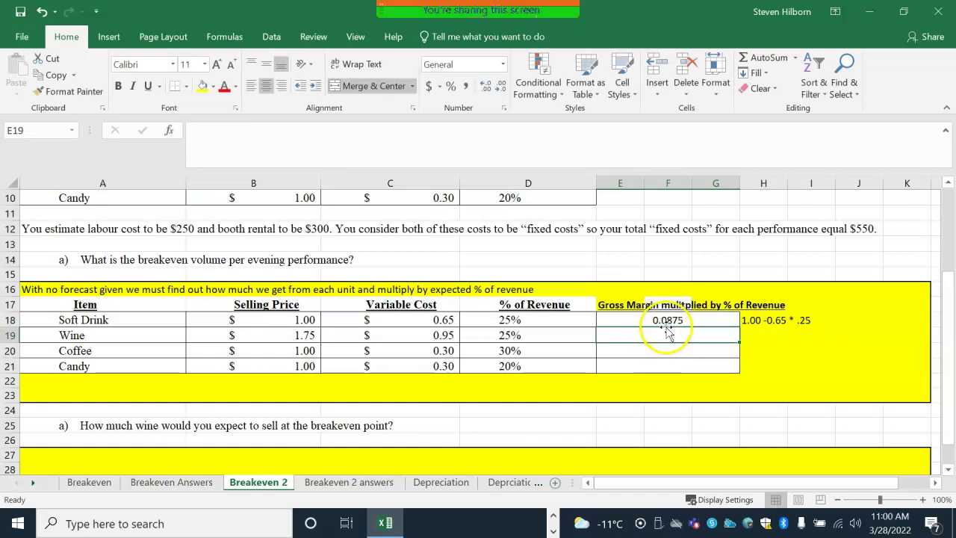
Enter the formula =(1.75-.95)*.25 in E19 for the wine margin weighted by its share of revenue
scroll(687, 326, "down", 2)
scroll(687, 325, "up", 1)
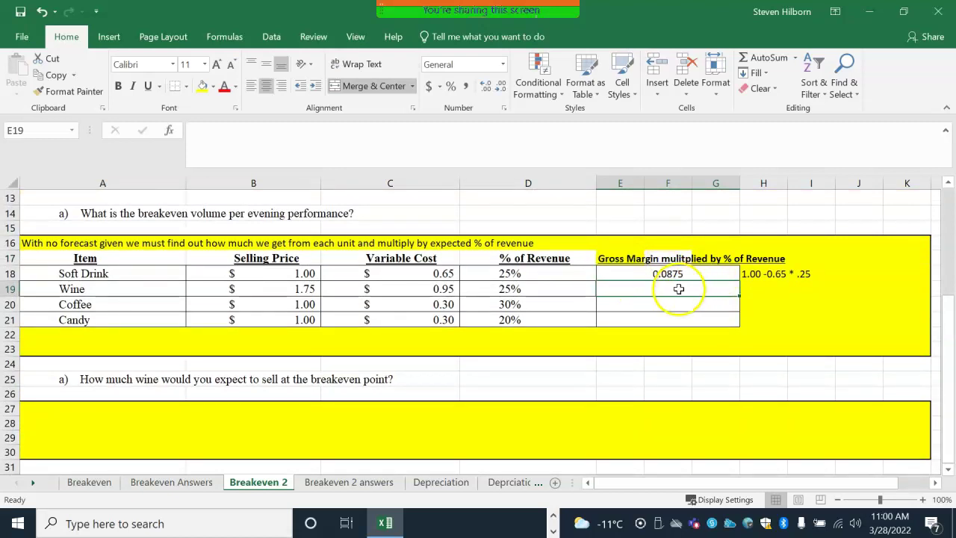
left_click(670, 274)
left_click(672, 288)
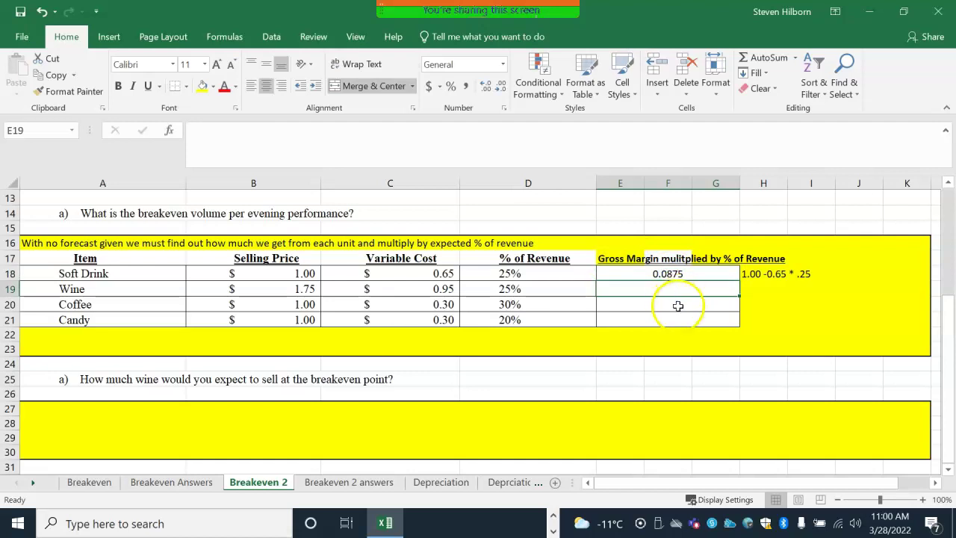
type("=1.75-.95*.25")
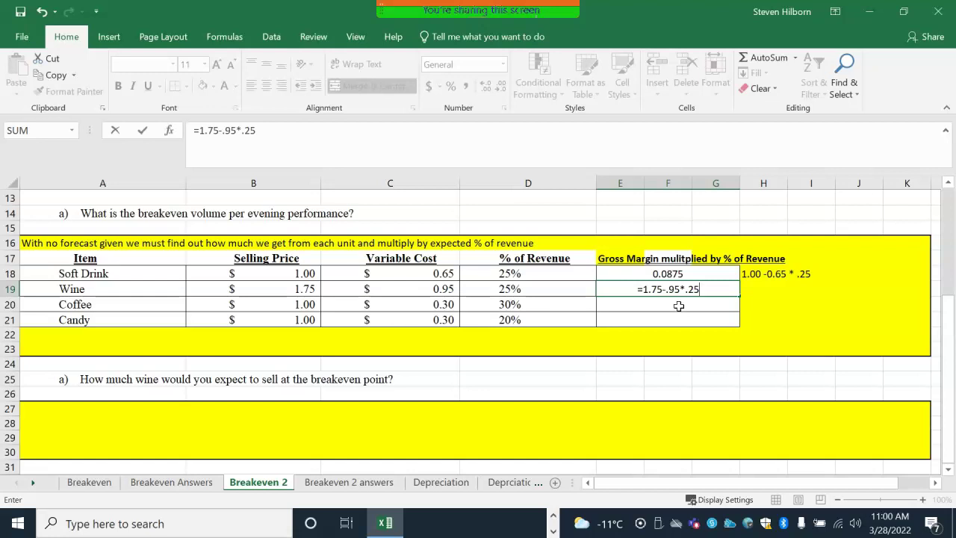
type("(")
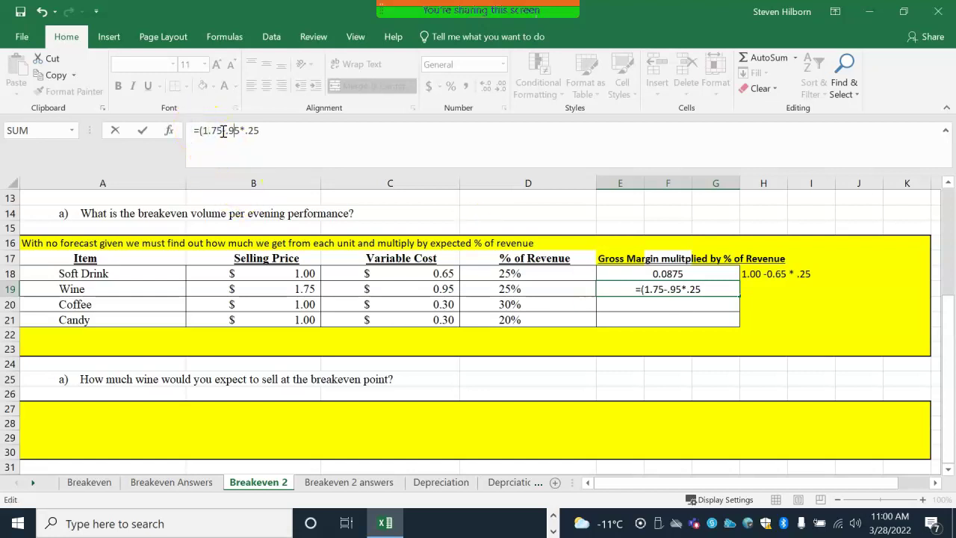
type(")")
key("Return")
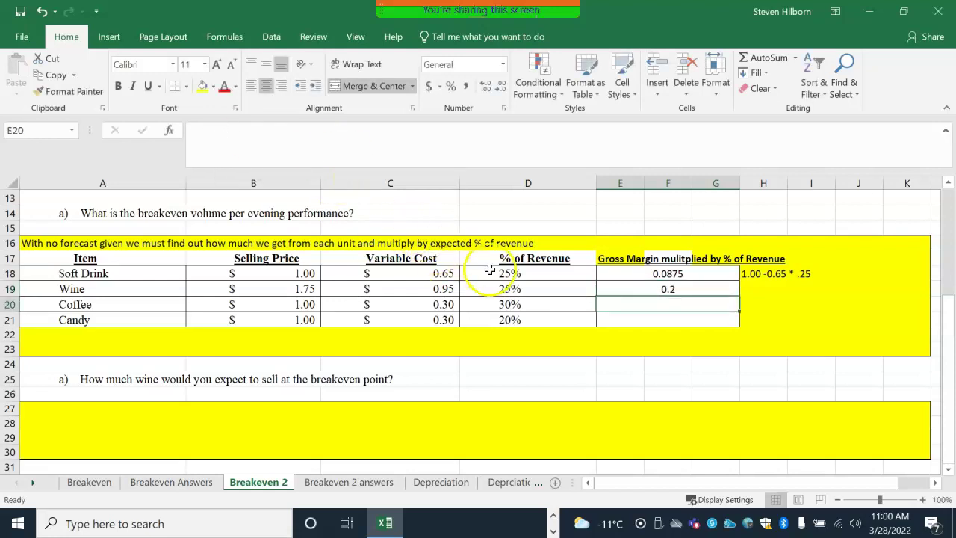
On the Breakeven 2 answers sheet, examine the weighted margins in column H, the break-even revenue in D23 and the worked wine answer
scroll(356, 364, "down", 1)
left_click(349, 482)
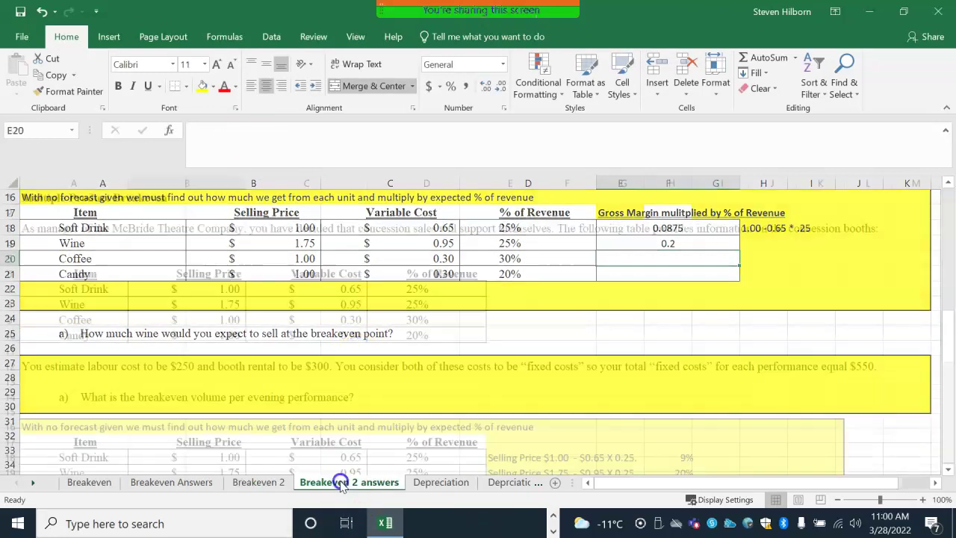
scroll(381, 344, "down", 3)
scroll(389, 302, "down", 1)
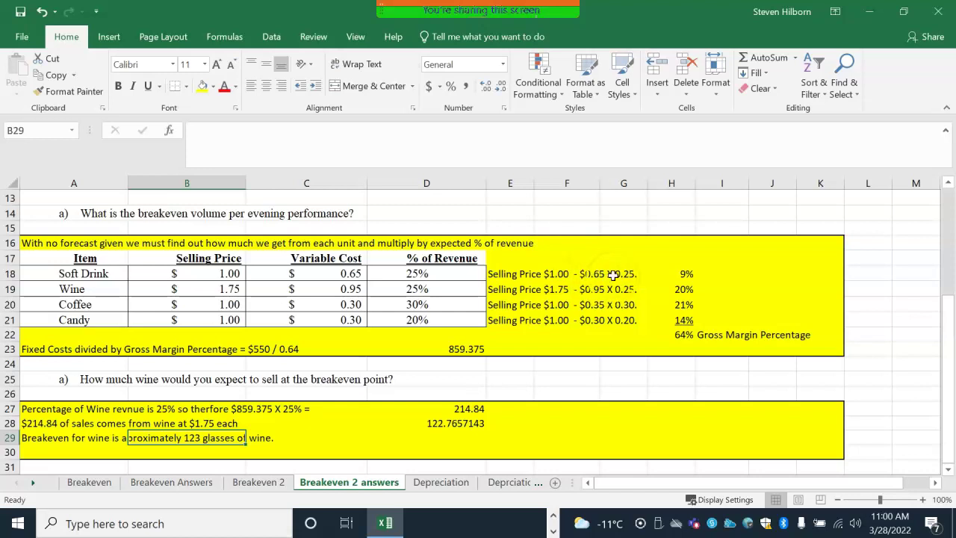
left_click(685, 275)
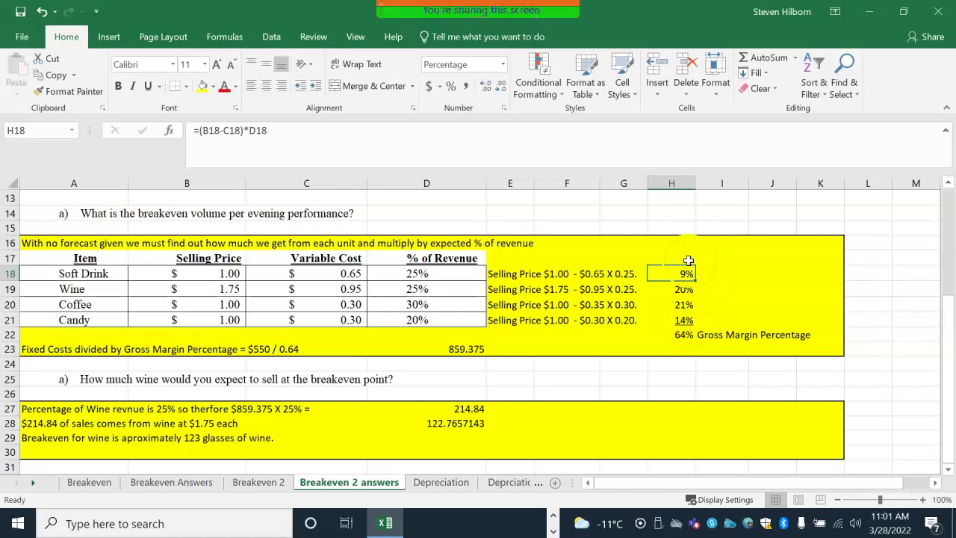
left_click(682, 334)
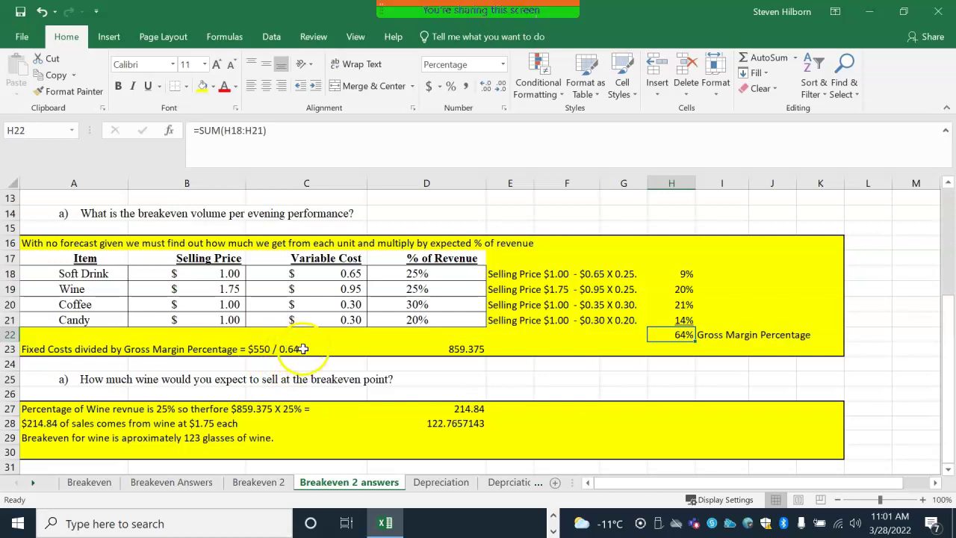
left_click(466, 350)
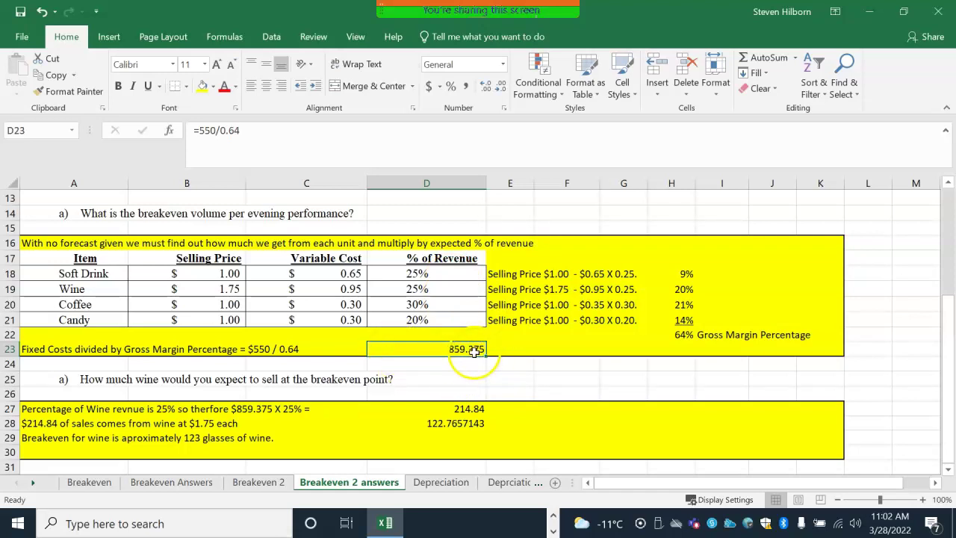
scroll(449, 342, "down", 2)
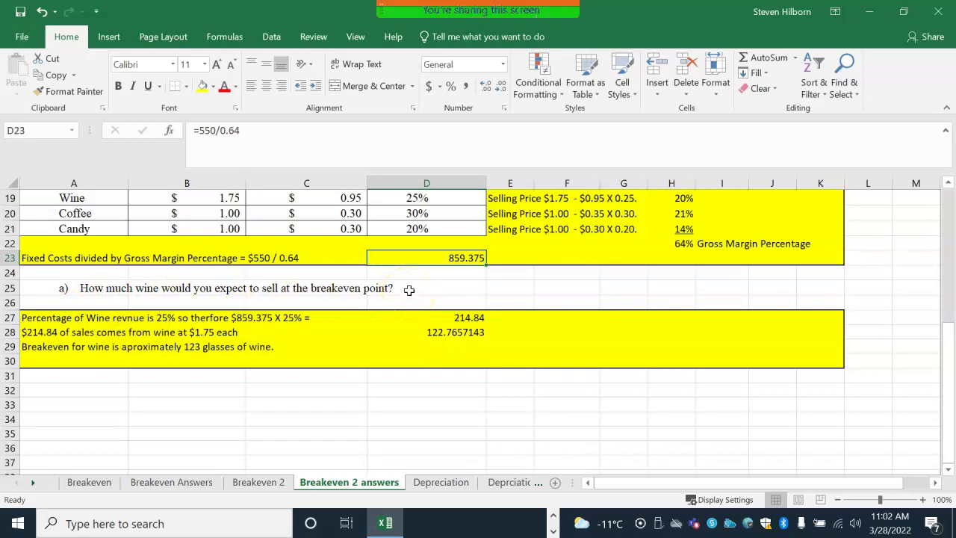
scroll(416, 297, "up", 1)
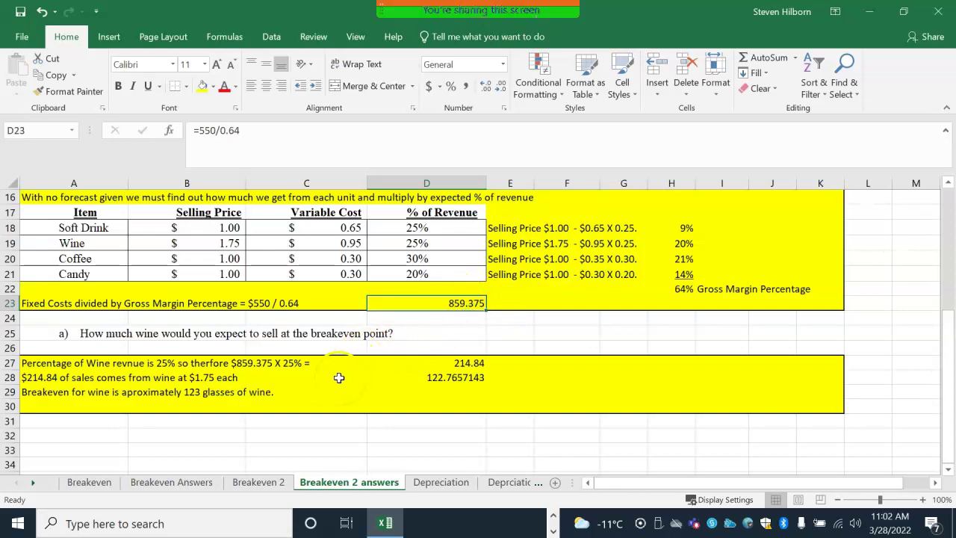
scroll(299, 369, "down", 1)
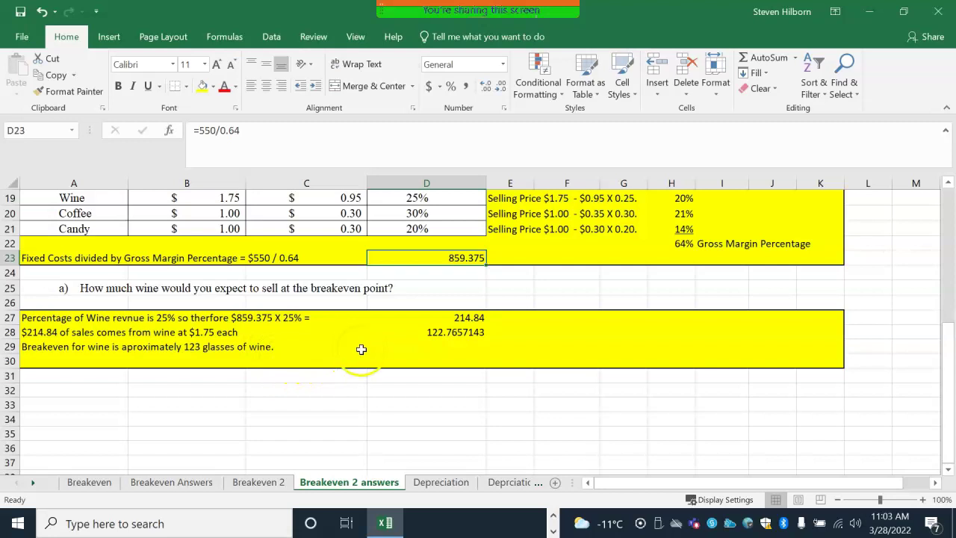
scroll(355, 351, "up", 1)
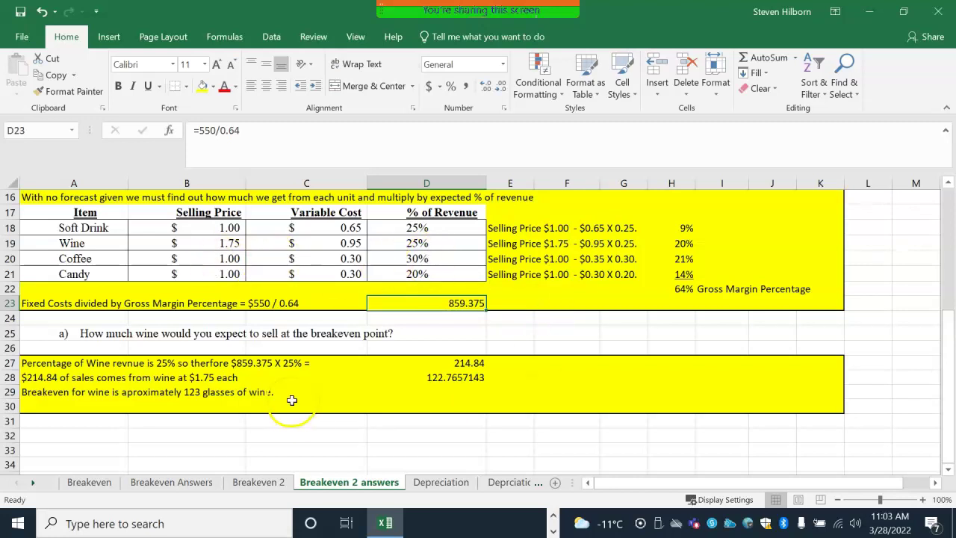
Label B32 "Coffee" and calculate coffee's share of the break-even revenue in C32 with =860*.30
left_click(200, 434)
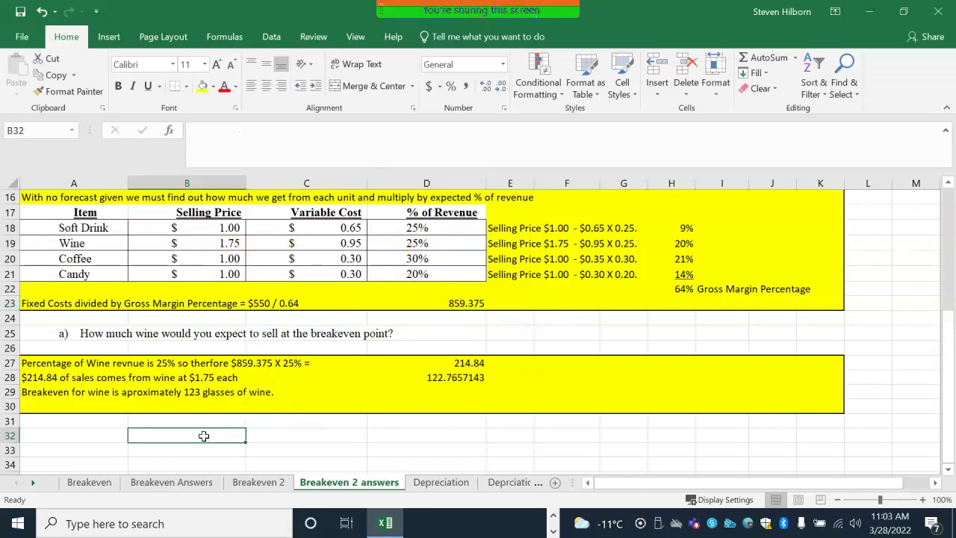
type("Coffee")
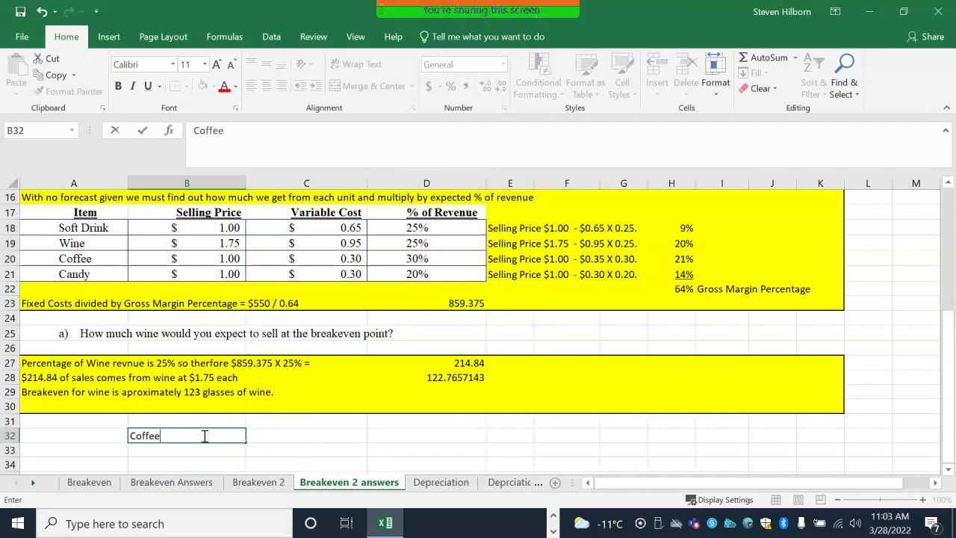
key("Tab")
type("=")
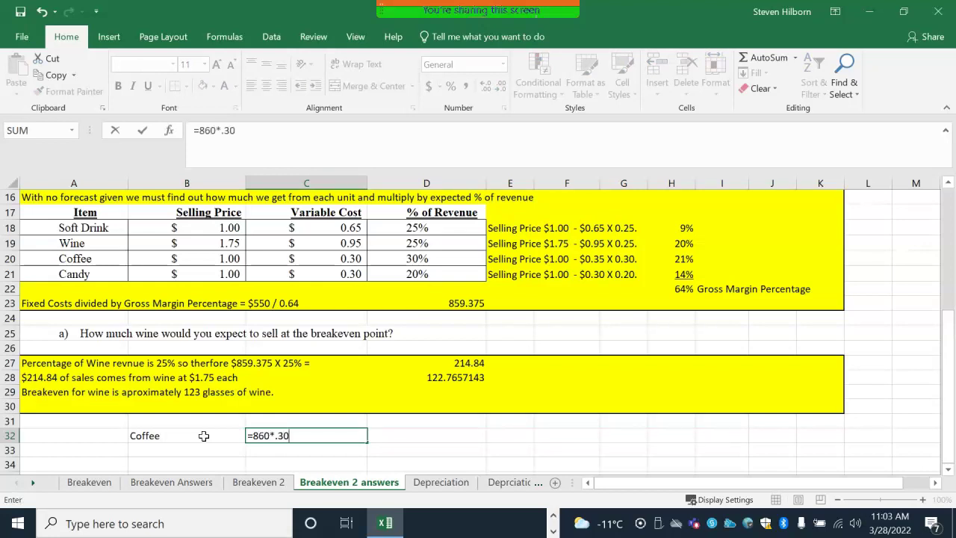
key("Return")
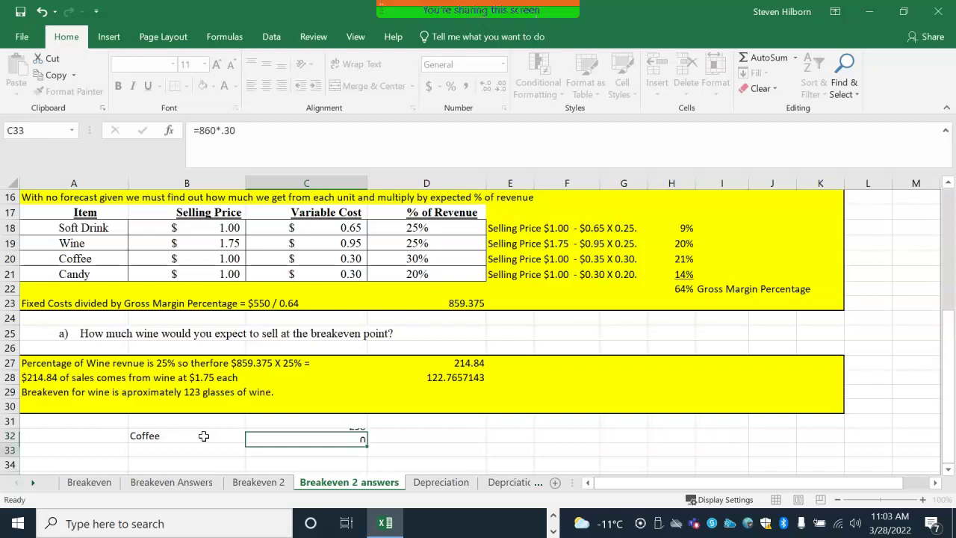
key("Up")
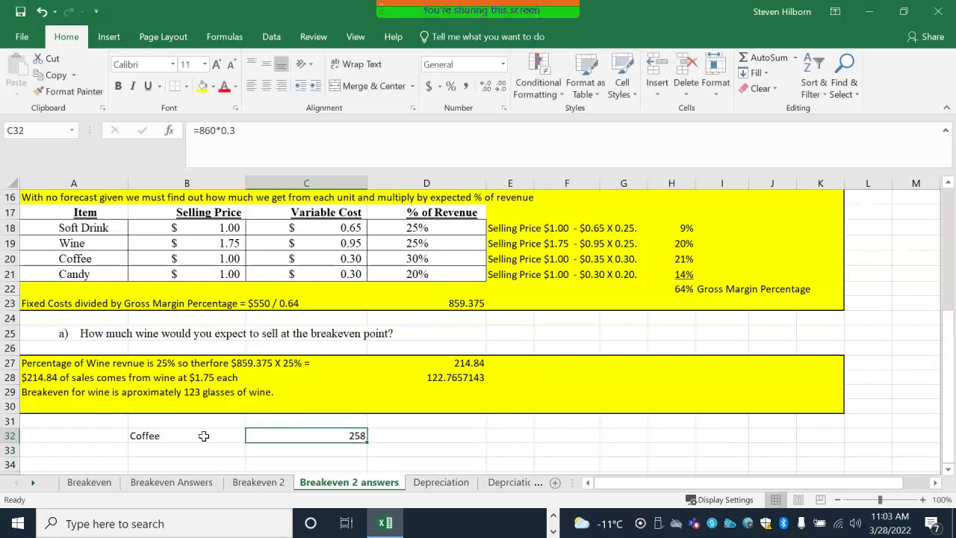
Calculate the number of coffees in C33 with =258/1, and clear that cell again
key("Down")
type("=2")
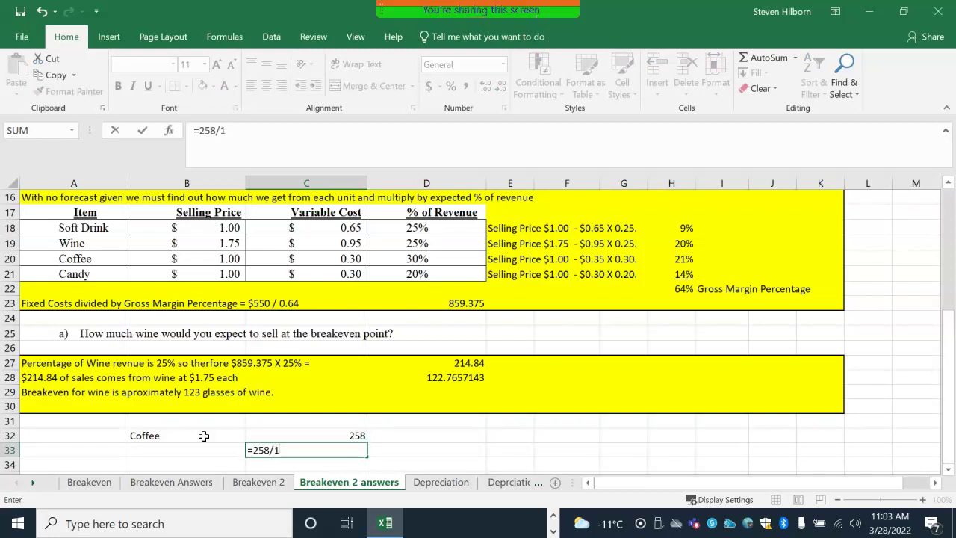
key("Return")
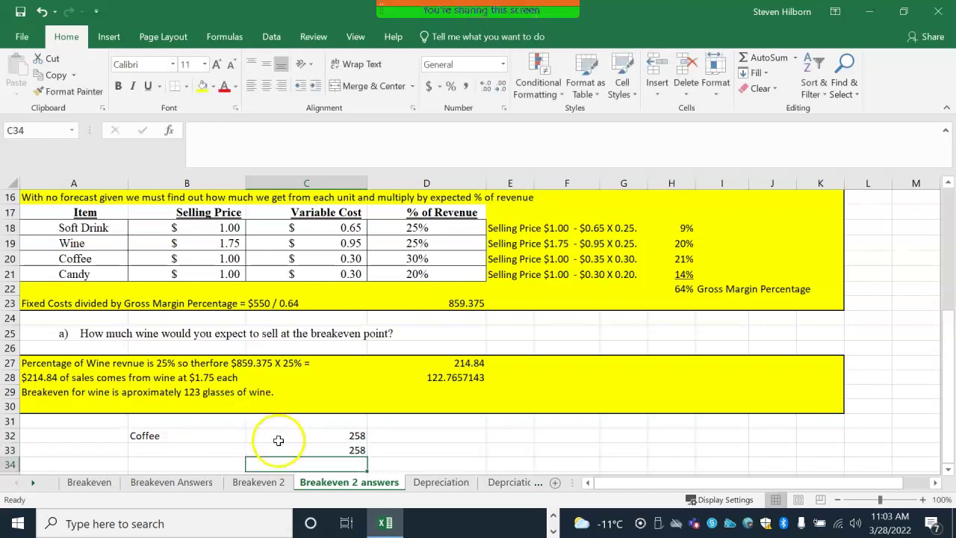
left_click(351, 449)
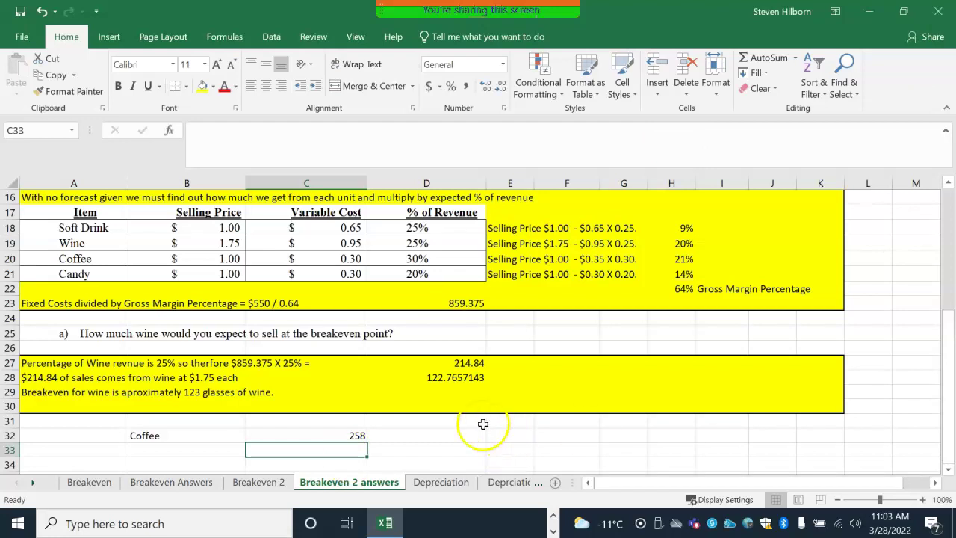
scroll(403, 366, "up", 5)
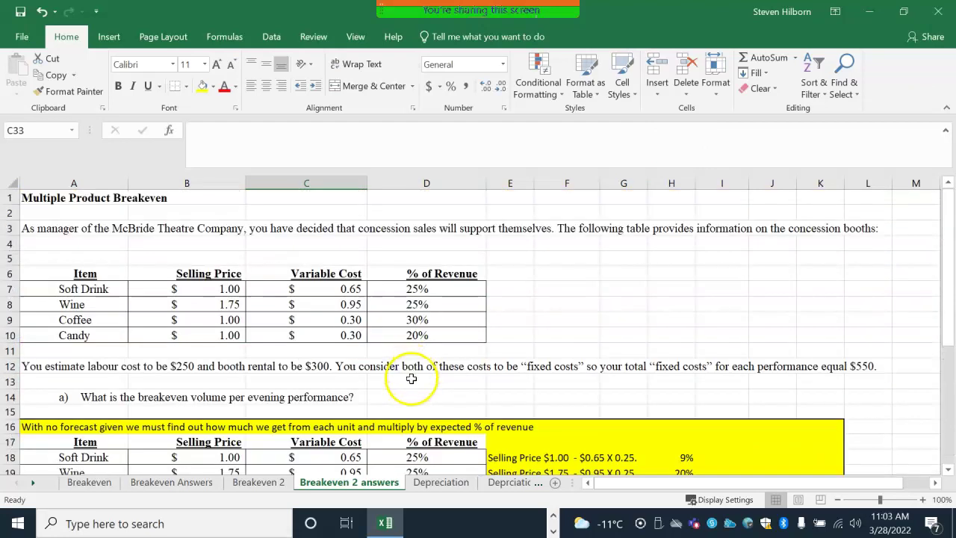
scroll(419, 371, "down", 1)
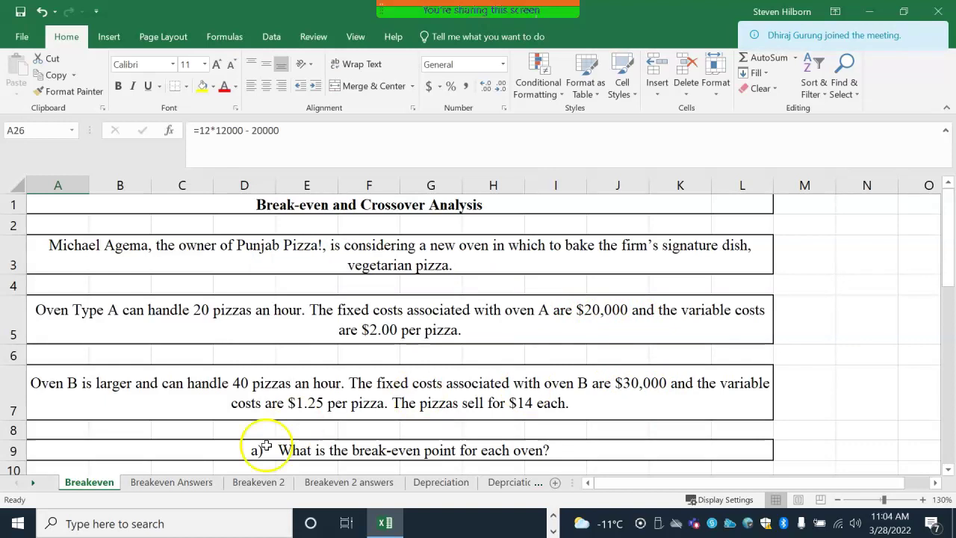
Examine the lawn mower exercise on the Depreciation sheet, including its straight-line and units-of-output formulas and the required annual and 5-year results
left_click(259, 482)
scroll(487, 336, "up", 3)
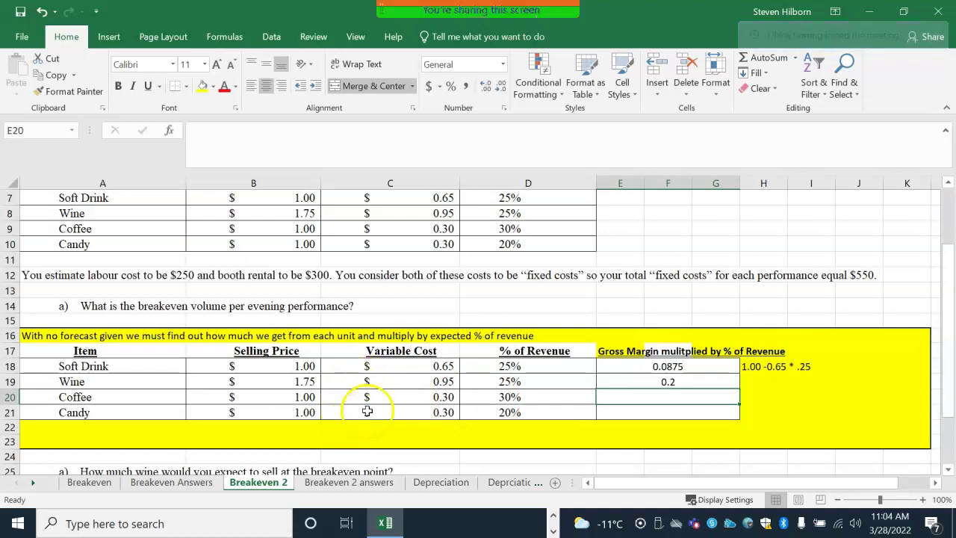
scroll(367, 411, "down", 1)
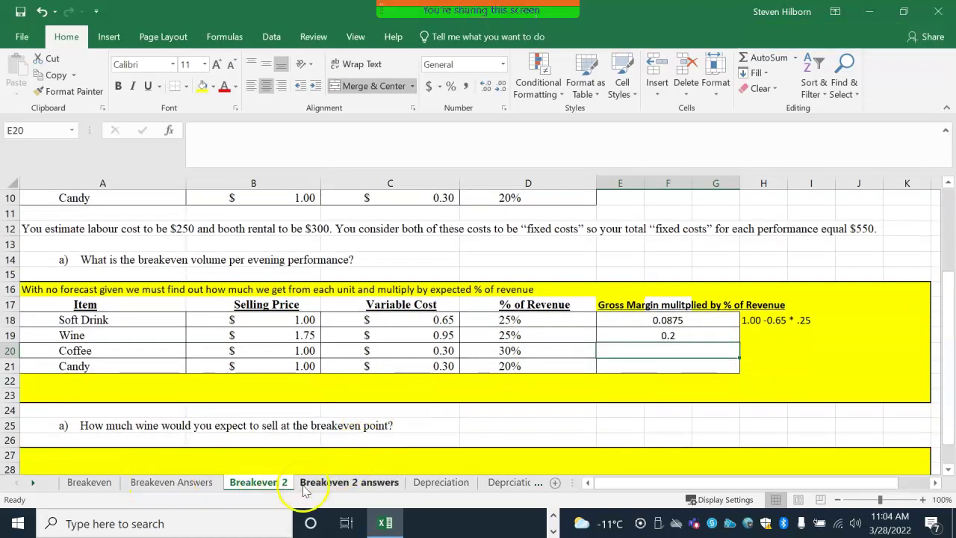
left_click(452, 485)
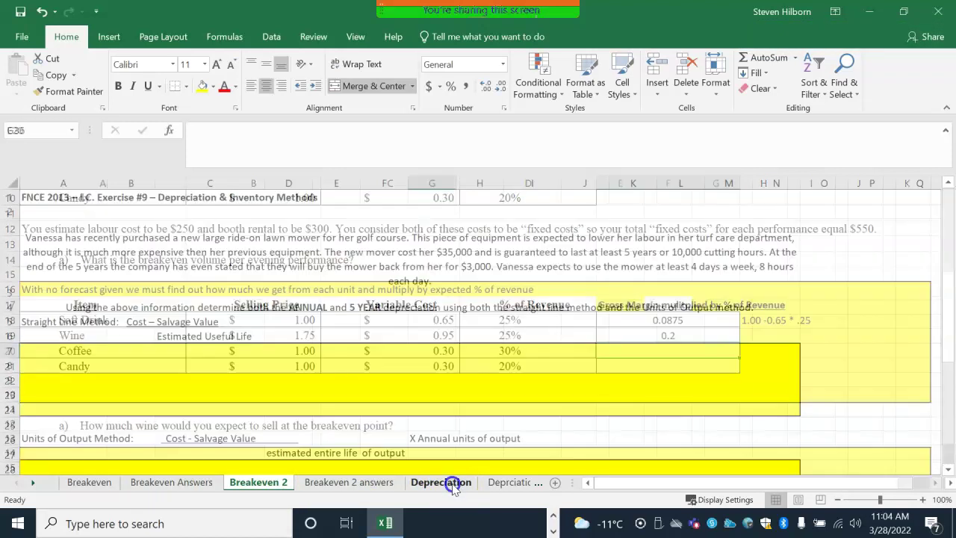
scroll(460, 298, "down", 3)
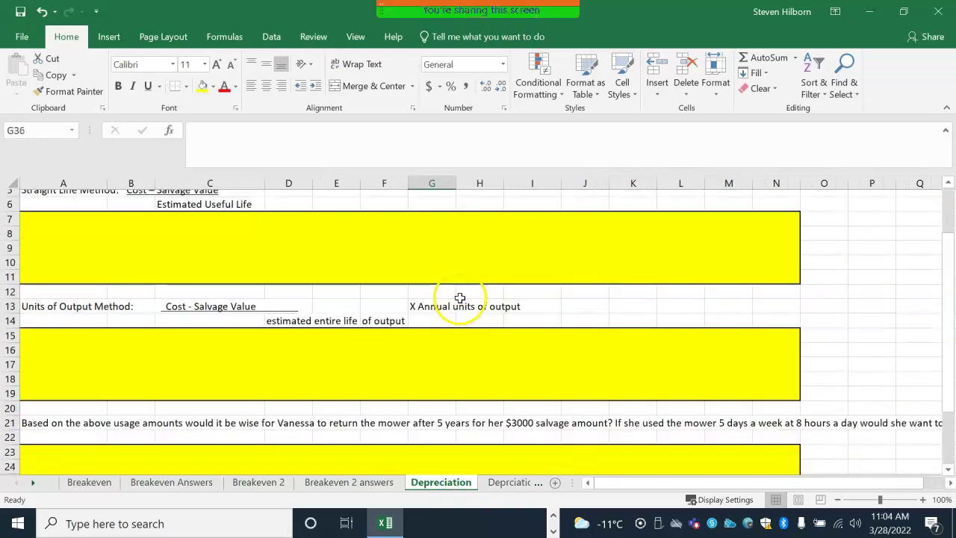
scroll(461, 298, "down", 4)
scroll(463, 302, "up", 5)
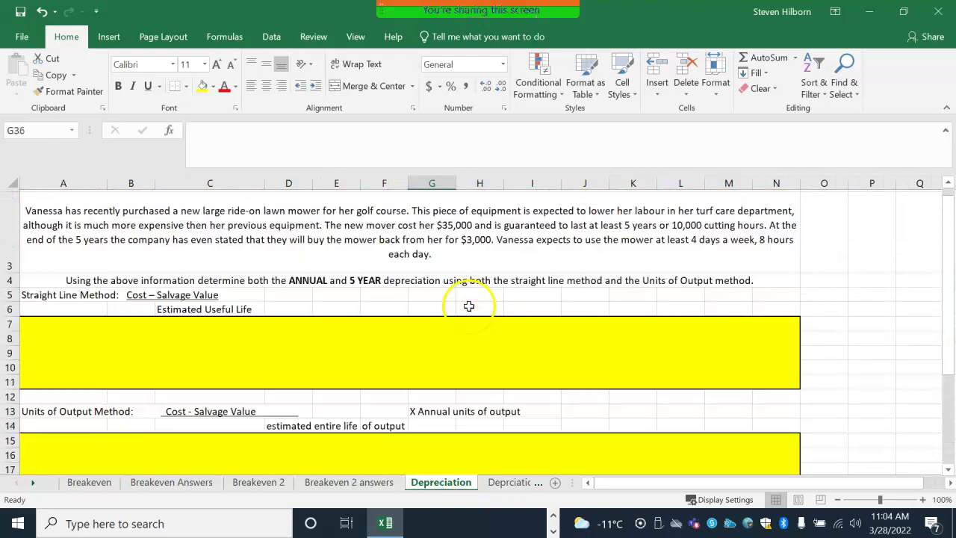
scroll(469, 306, "up", 1)
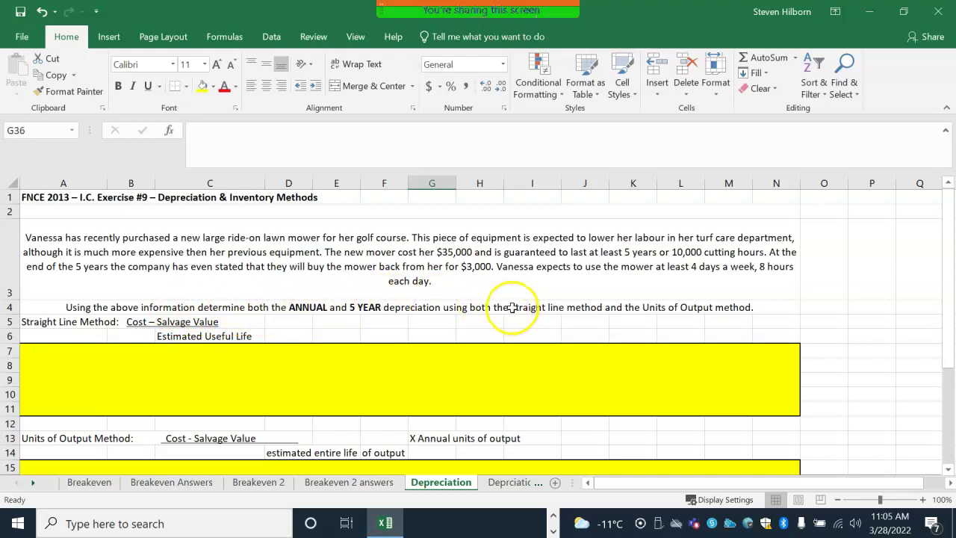
left_click(317, 307)
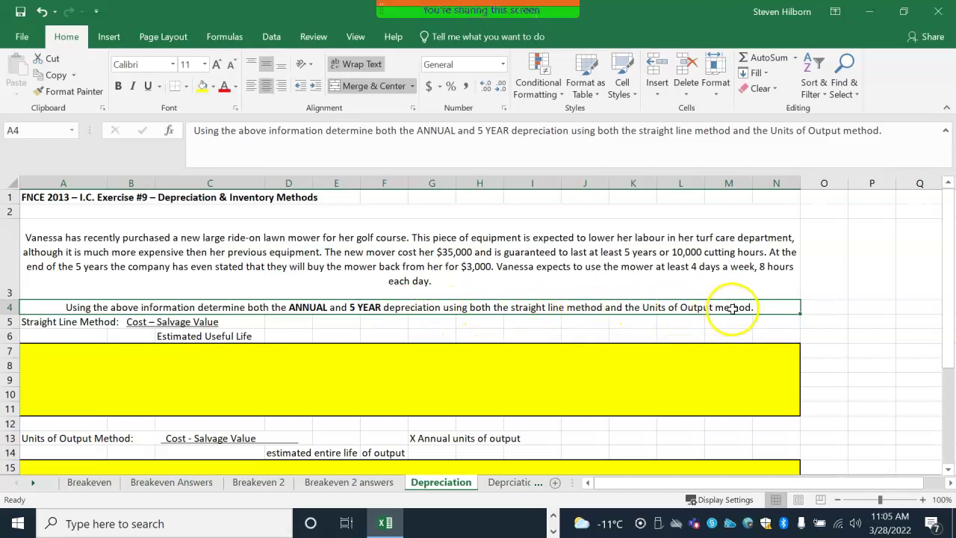
Write the straight-line working "35000-3000 / 5 years" in A7 and calculate cost minus salvage value in A8 with =35000-3000
left_click(35, 354)
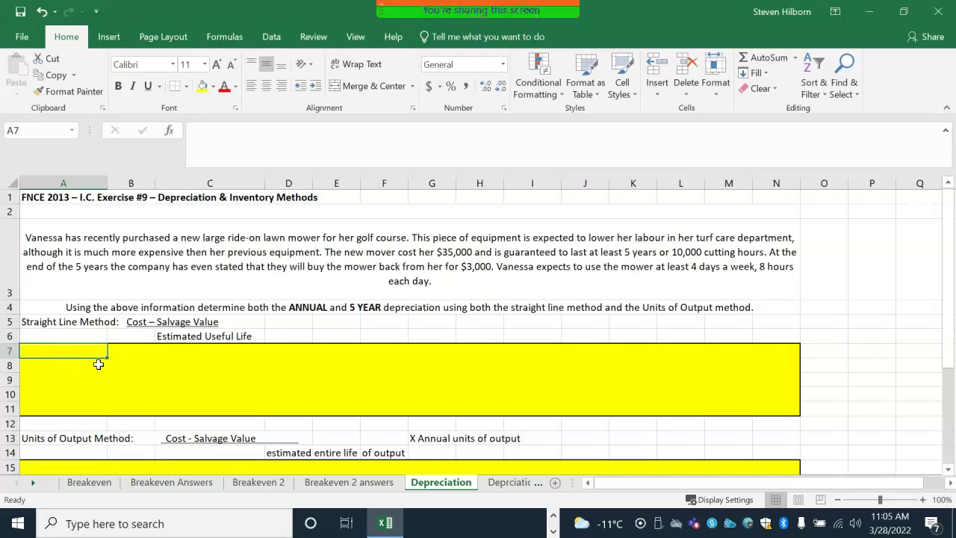
type("35000-3000 / 5 years")
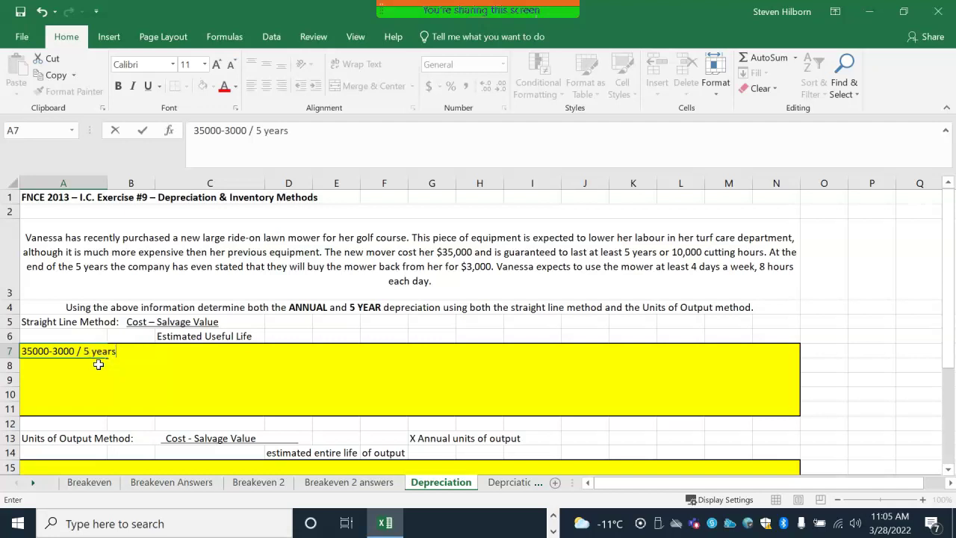
key("Return")
type("=35000-3000")
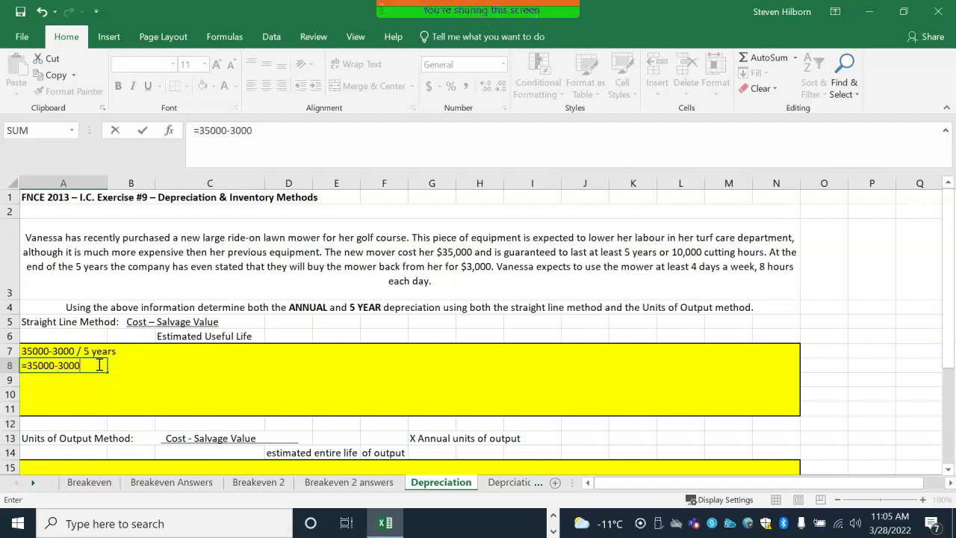
key("Return")
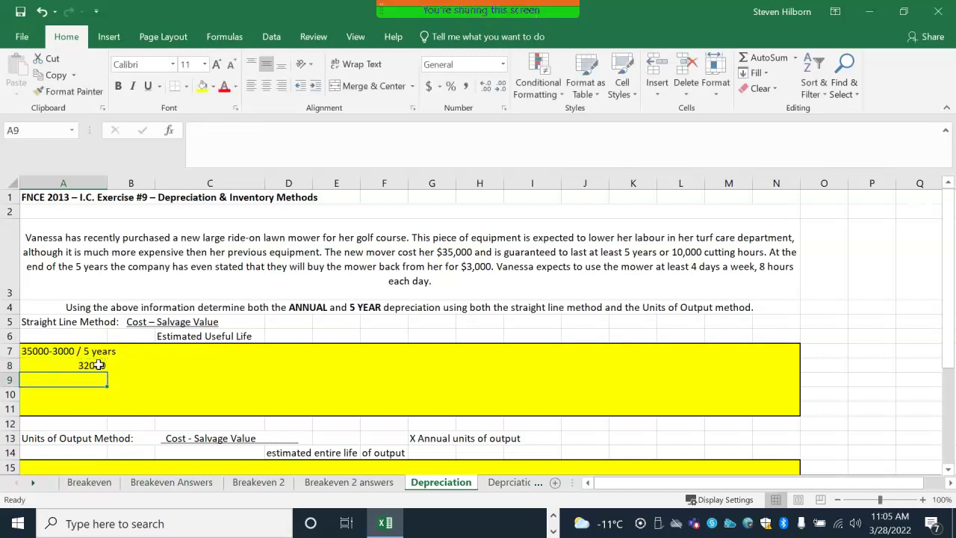
Calculate the annual straight-line depreciation in A9 with =32000/5 and review it against the depreciable amount in A8
type("=32000/5")
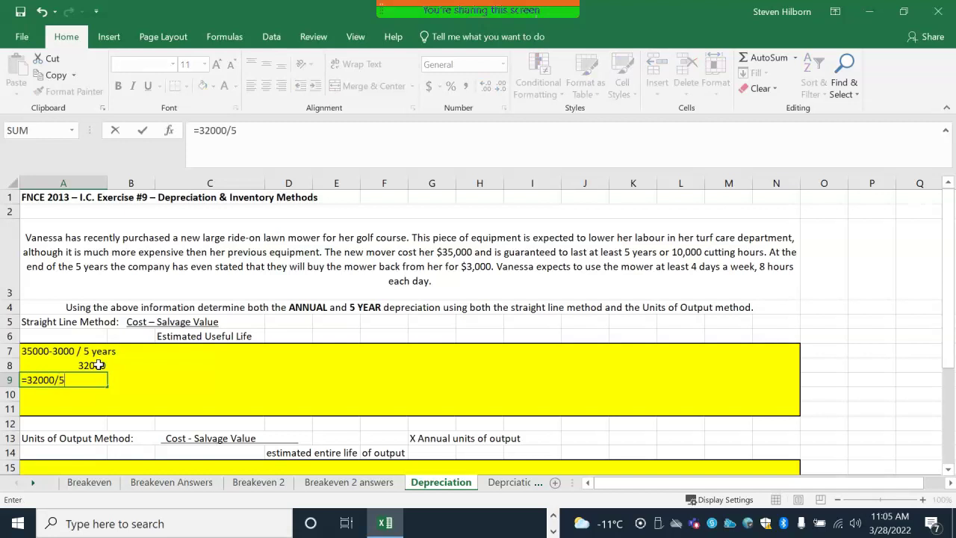
key("Return")
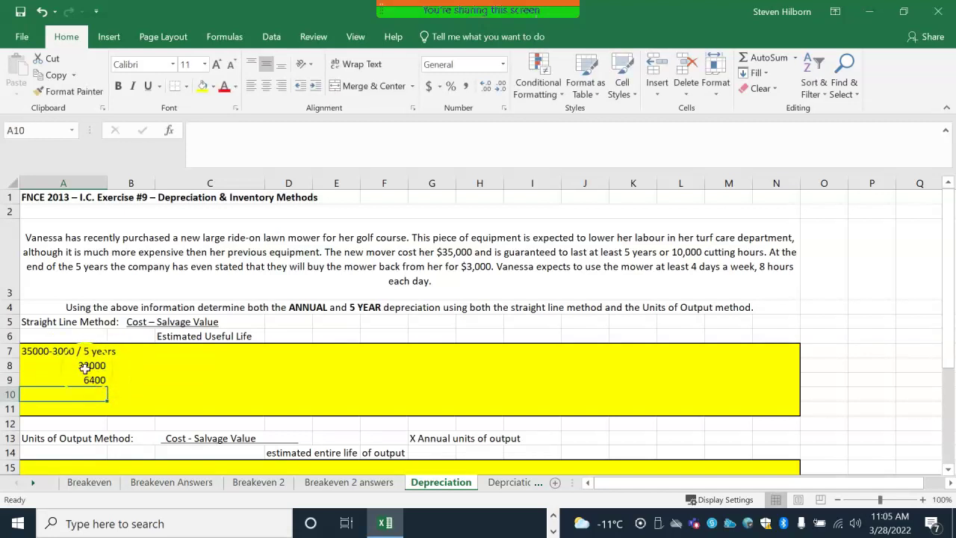
left_click(82, 365)
left_click(89, 377)
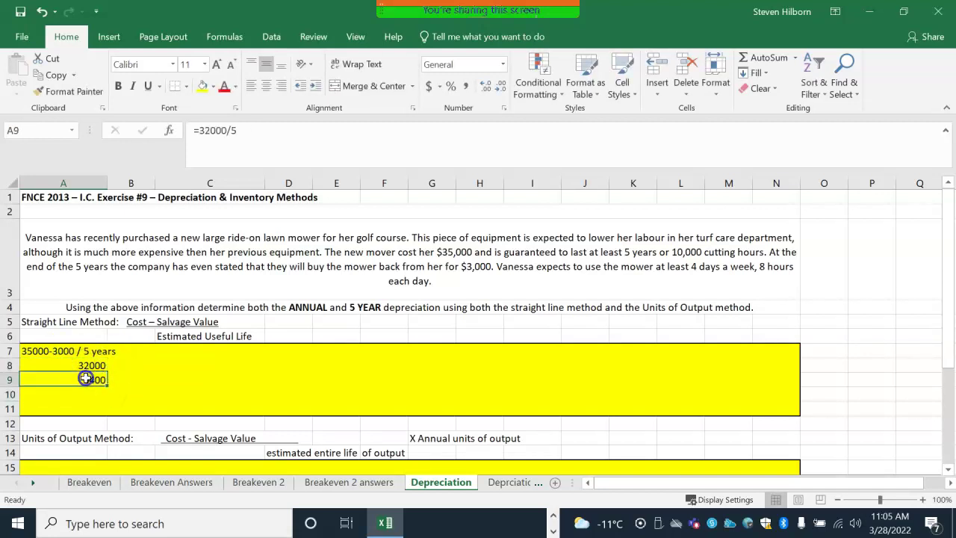
left_click(92, 364)
left_click(94, 379)
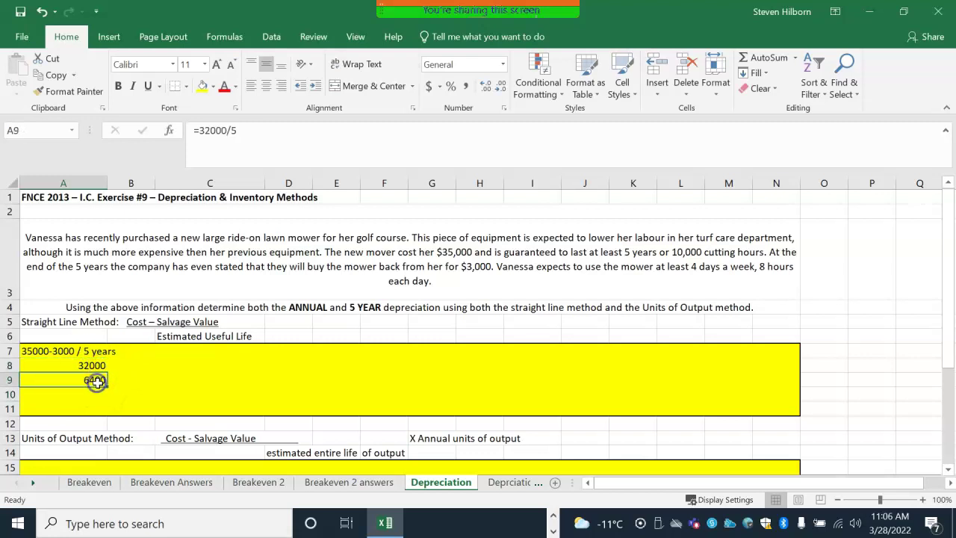
Label A10 "Annual" and C10 "5 Year Deprication" in the straight-line answer area
left_click(94, 393)
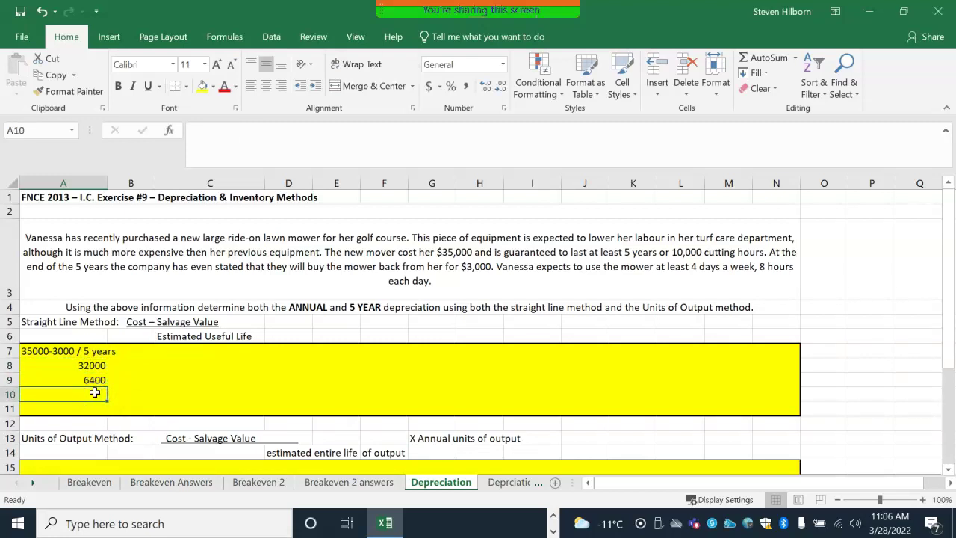
type("Annual")
key("Tab")
left_click(95, 392)
key("Tab")
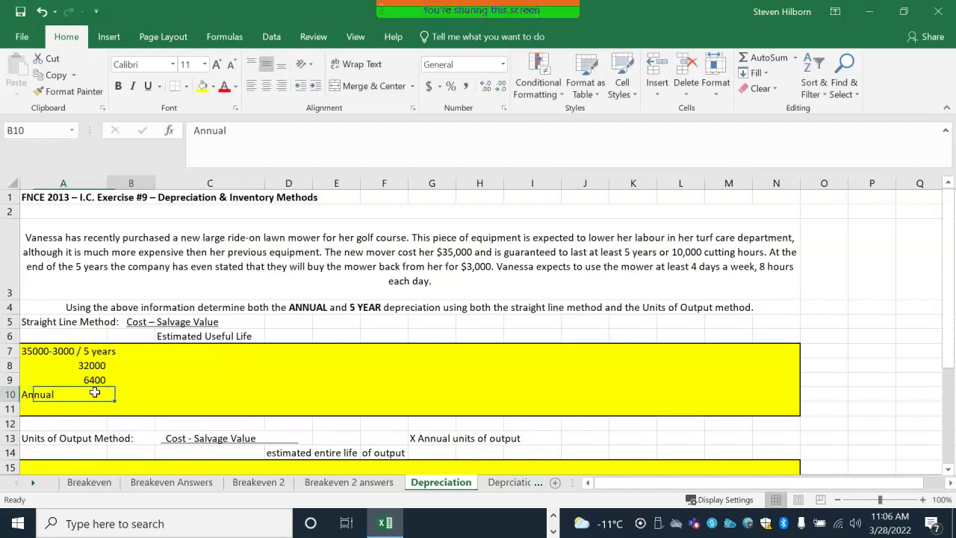
key("Tab")
type("5")
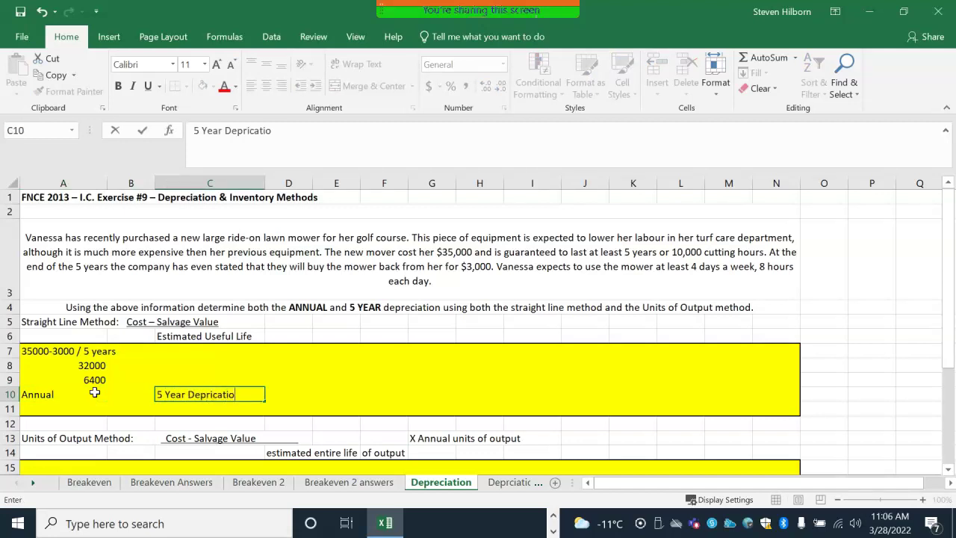
Calculate the five-year straight-line depreciation in D10 with =6400*5 and check it against the exercise text
key("Tab")
type("=")
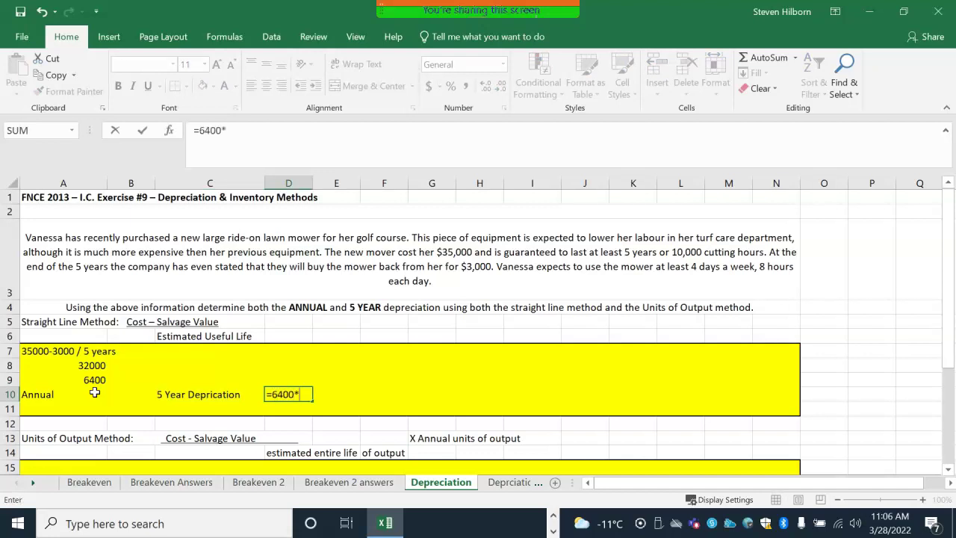
type("6400*5")
key("Return")
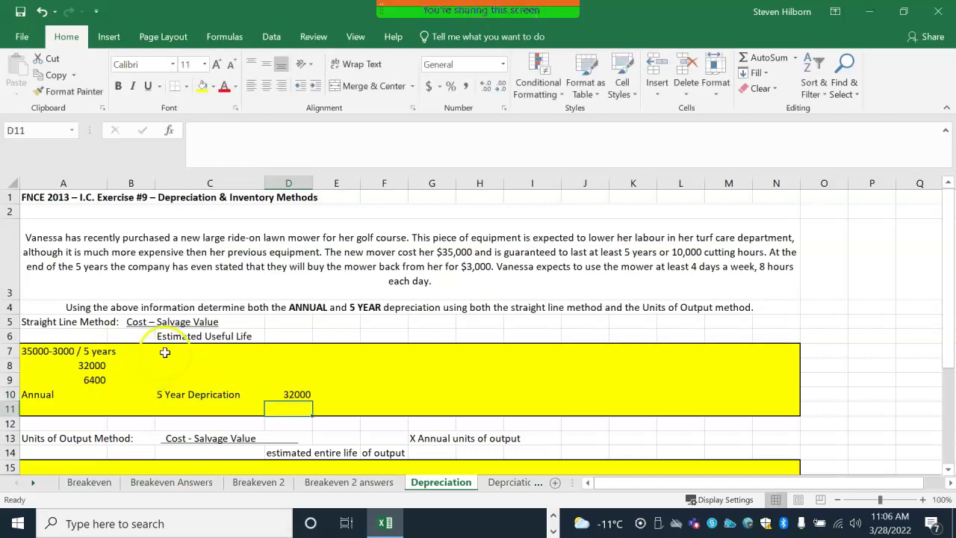
scroll(165, 335, "down", 1)
left_click(286, 287)
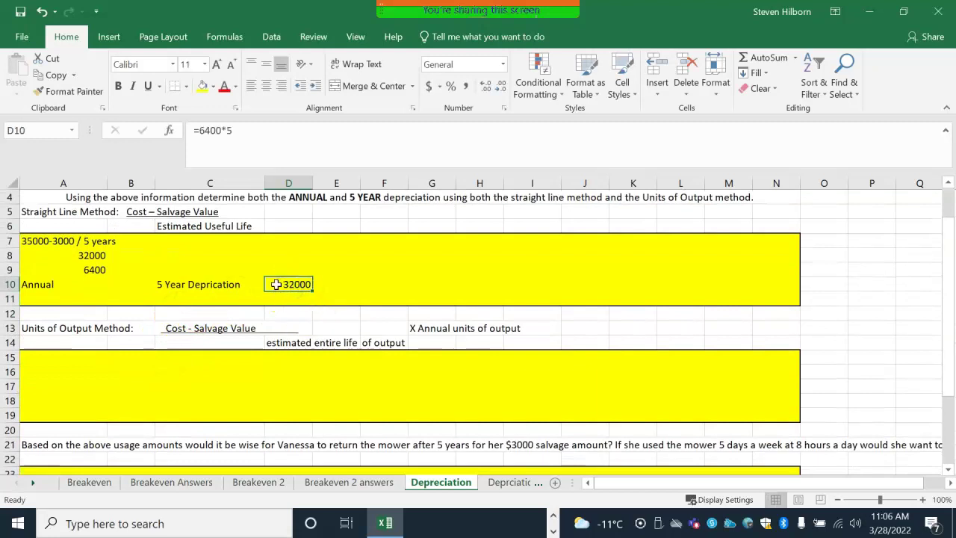
scroll(308, 287, "up", 1)
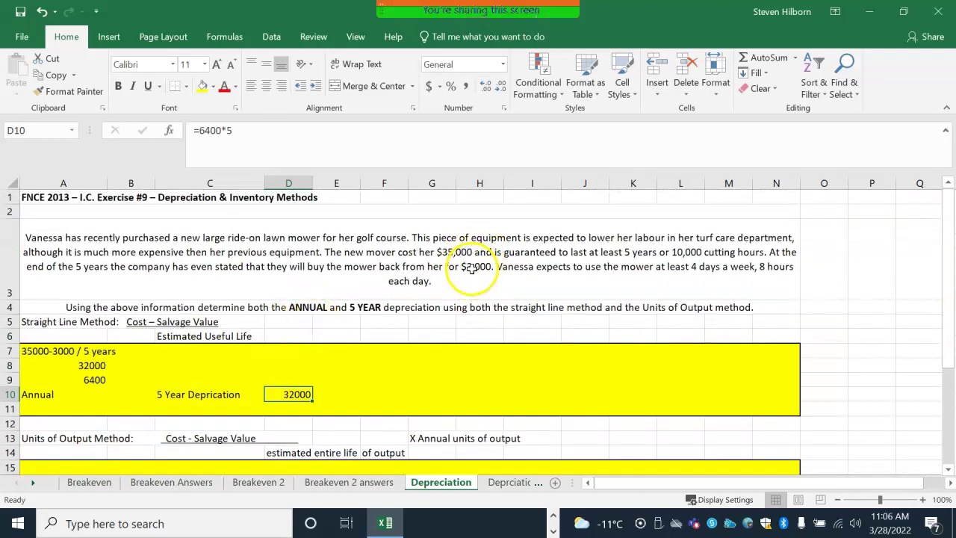
Extend the label in A10 to read "Annual - $6400"
left_click(48, 397)
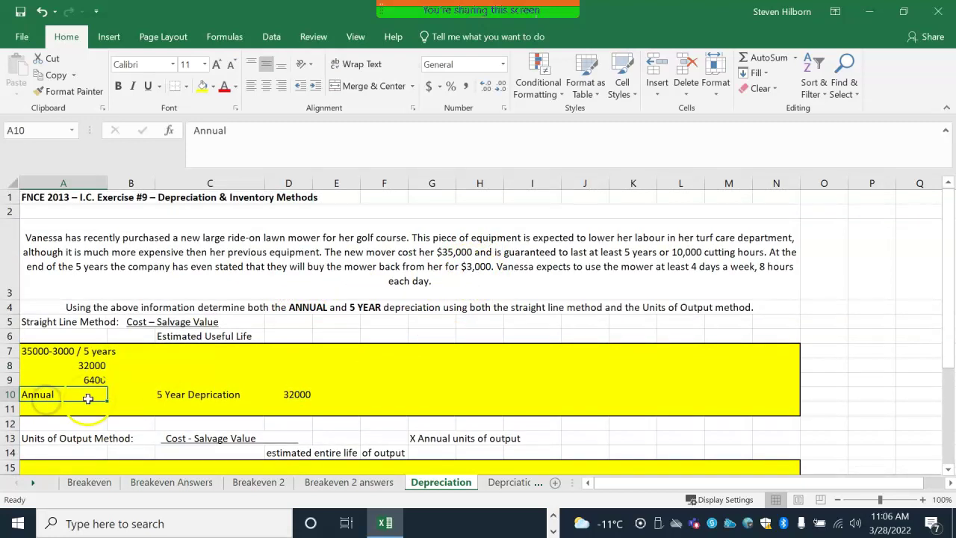
left_click(236, 130)
type("- $64")
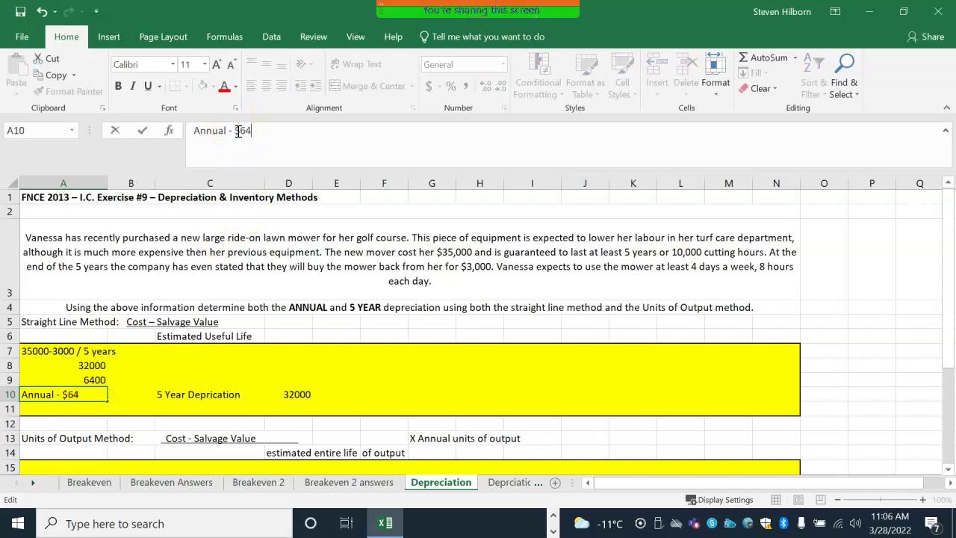
left_click(347, 366)
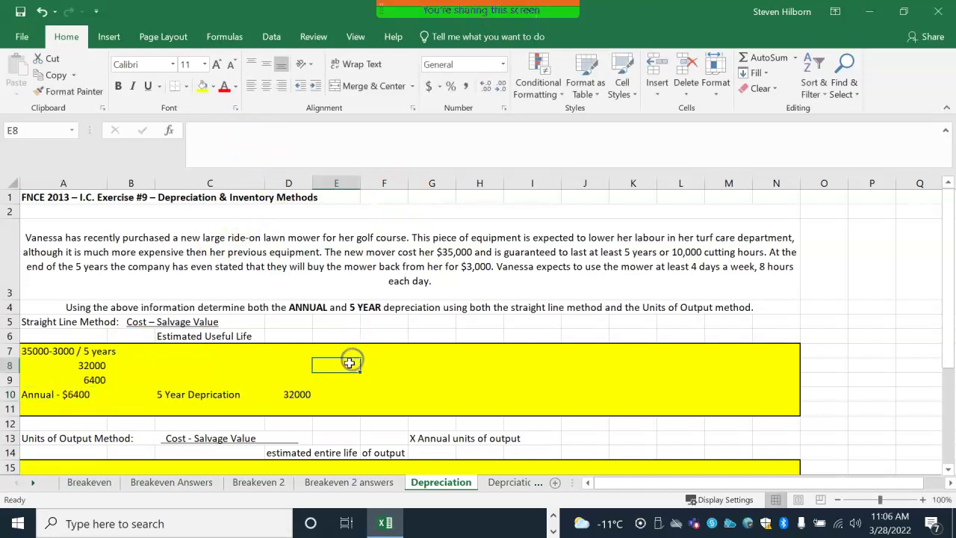
Review the mower's cost and salvage value and write the units-of-output working "35000 - 30000 / 10,000 hours" in A15
scroll(298, 351, "down", 1)
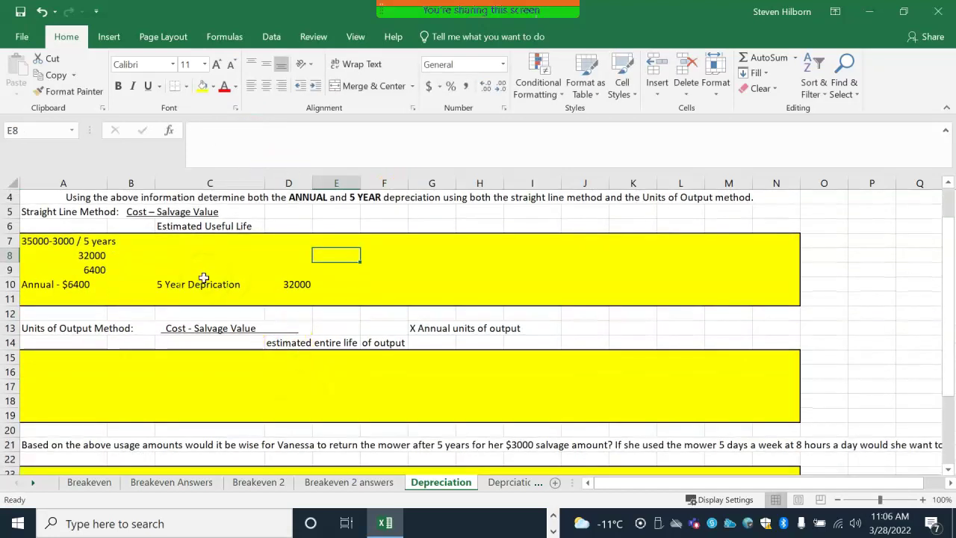
scroll(205, 277, "up", 1)
scroll(200, 366, "down", 1)
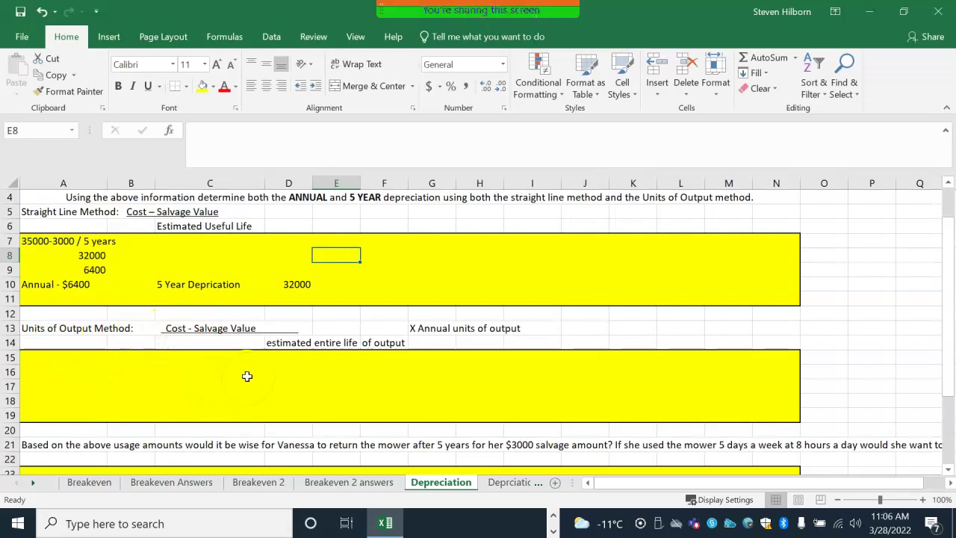
scroll(247, 376, "up", 1)
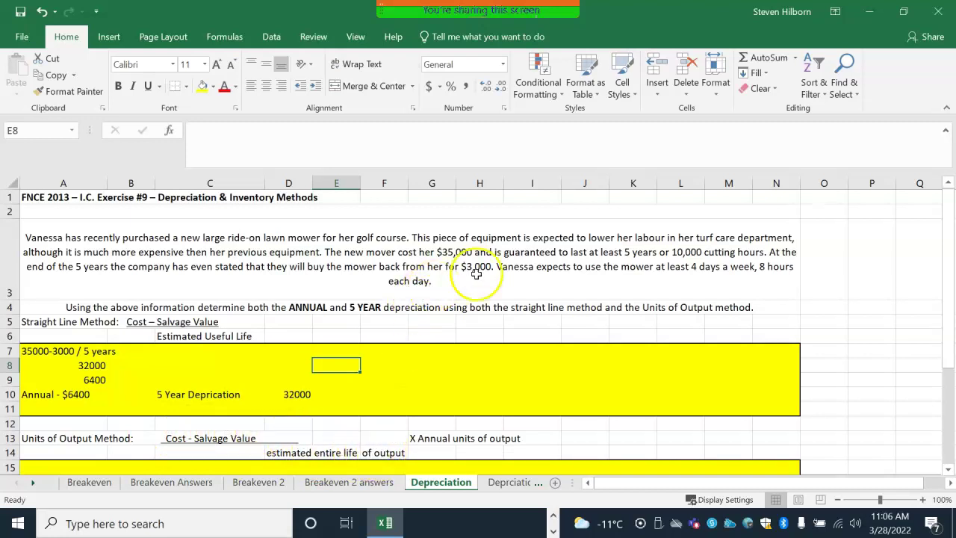
scroll(117, 336, "down", 1)
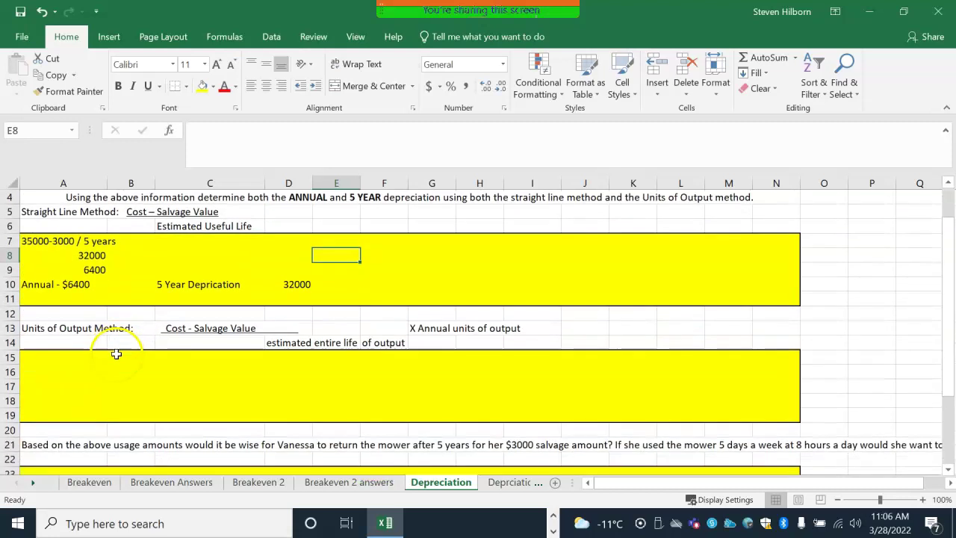
left_click(71, 361)
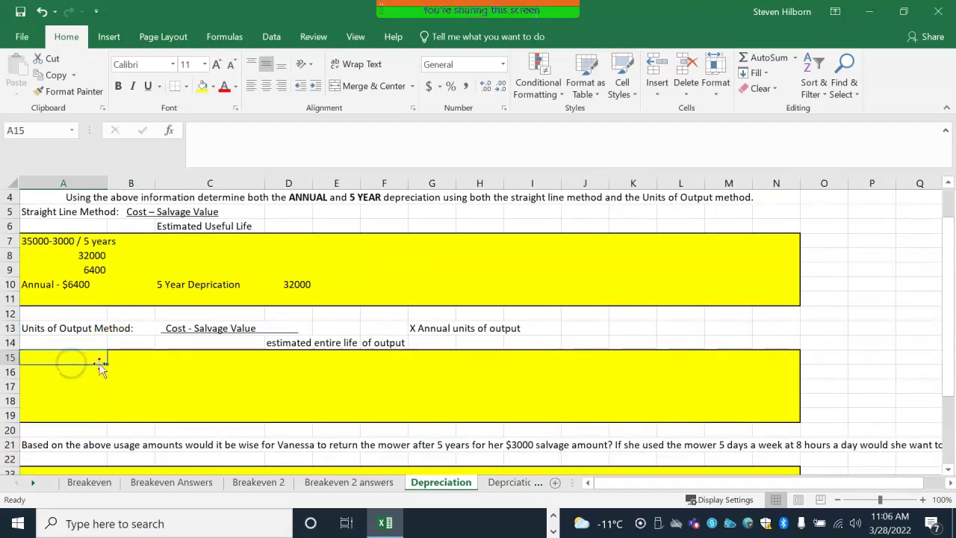
type("35000 - 30000")
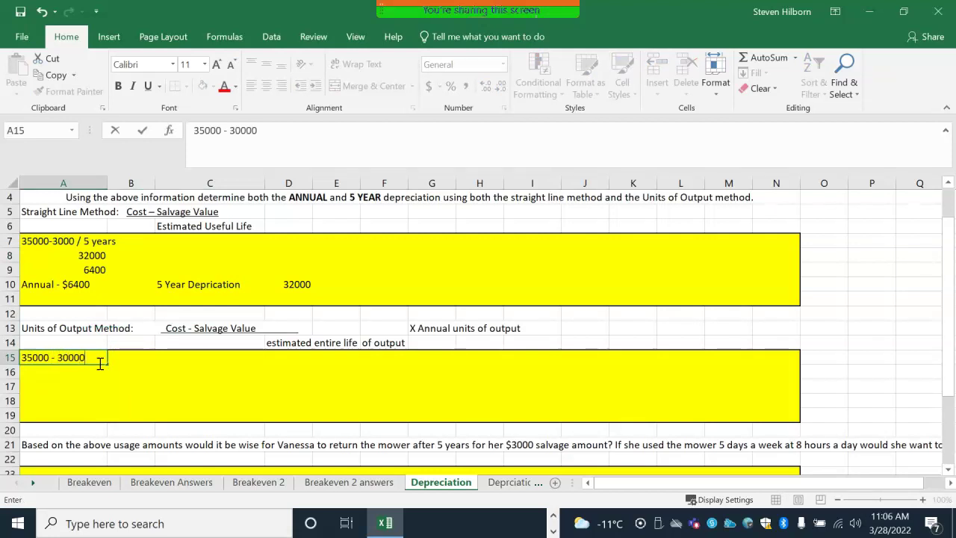
type("/ 10,000 hours")
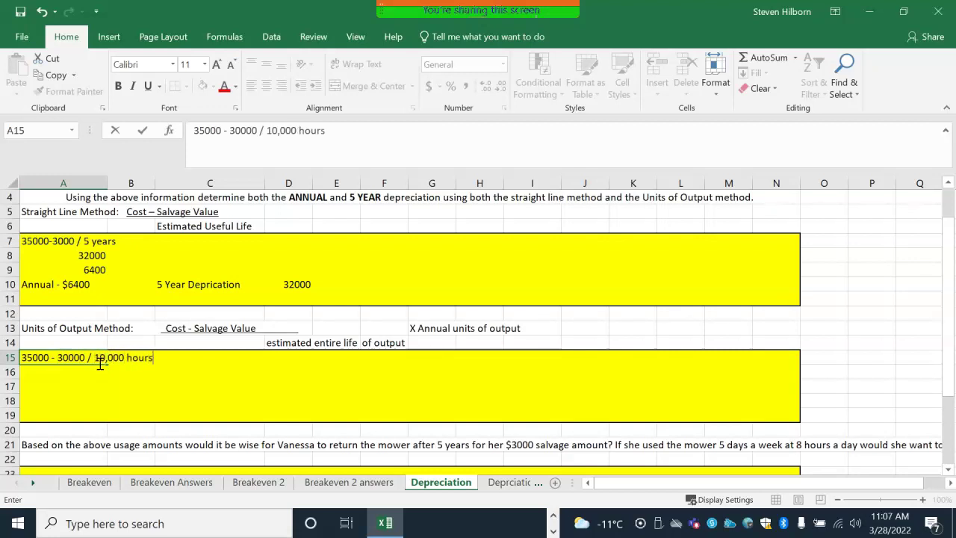
key("Return")
Calculate the depreciation per cutting hour in A16 with =32000/10000
type("=32000/10000")
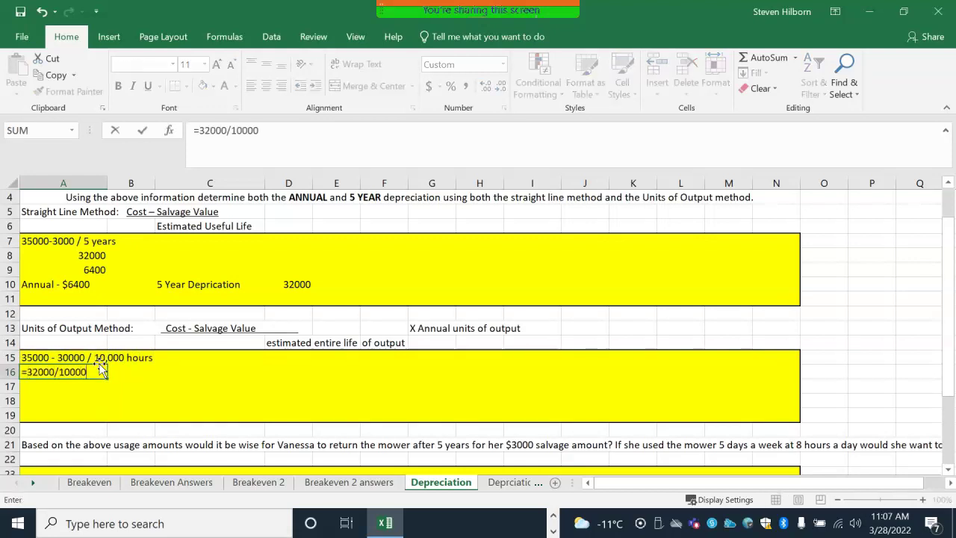
key("Return")
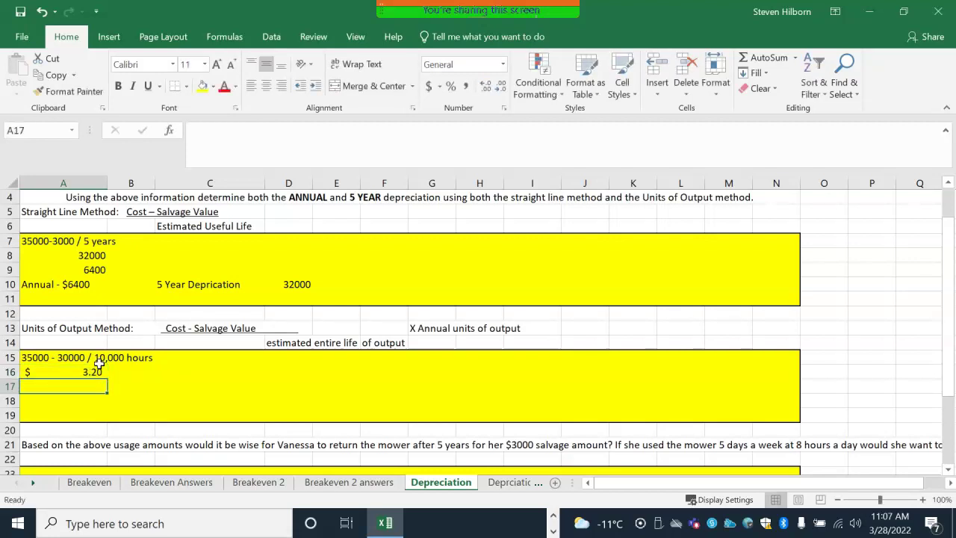
left_click(96, 373)
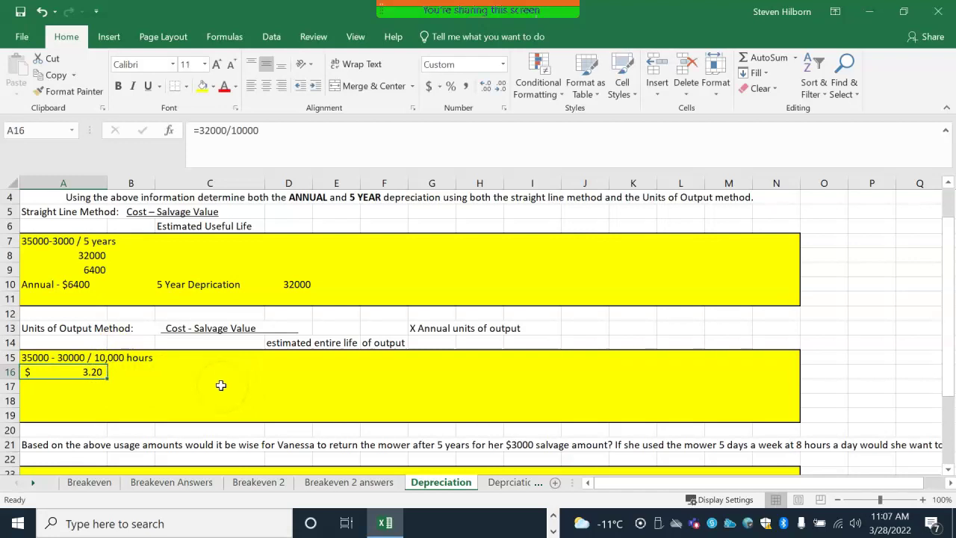
Correct the units-of-output working in A15 to read "35000 - 3000 / 10,000 hours"
scroll(233, 376, "up", 1)
scroll(227, 382, "down", 1)
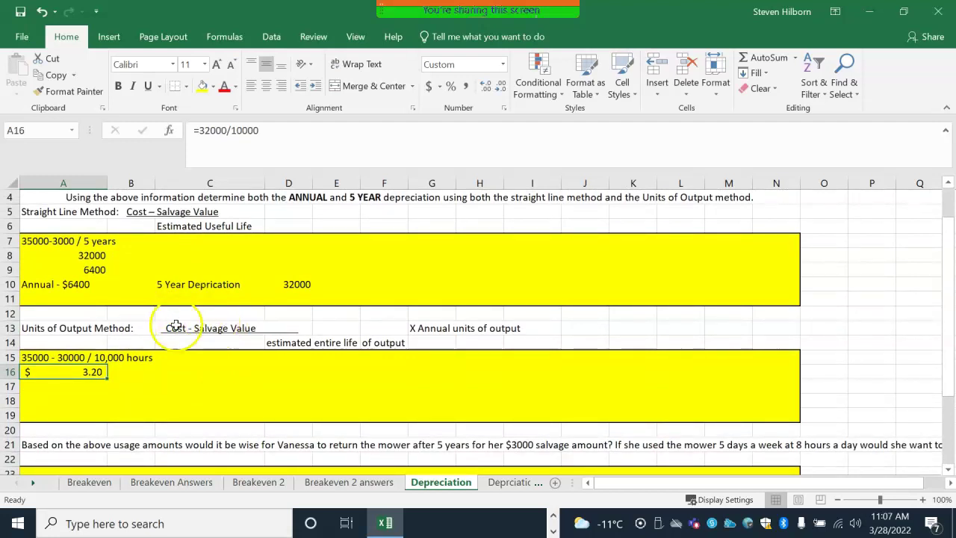
left_click(84, 357)
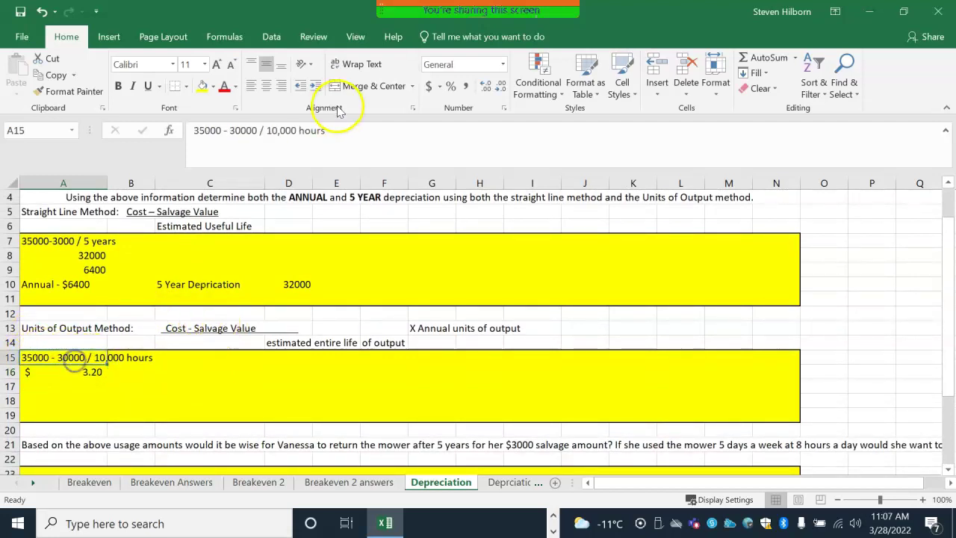
left_click(257, 130)
key("BackSpace")
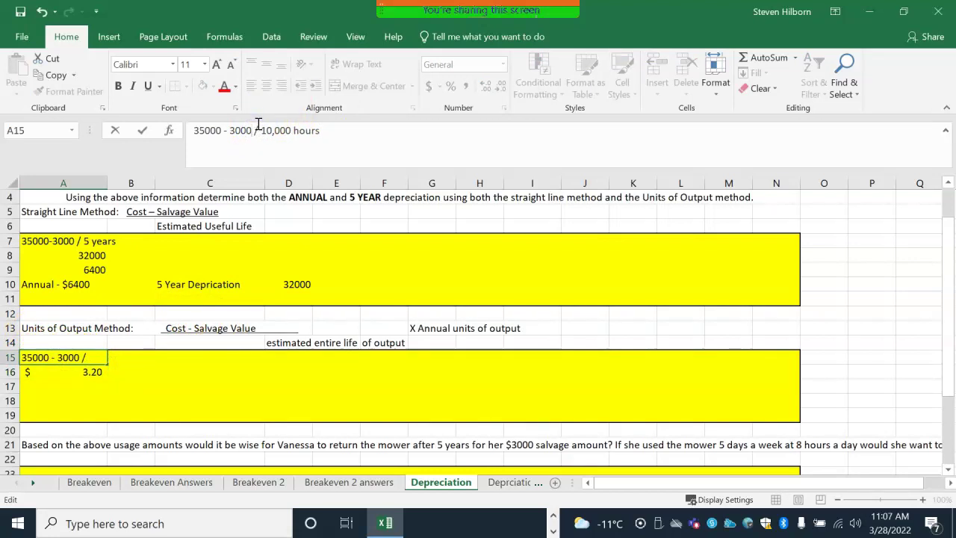
left_click(203, 359)
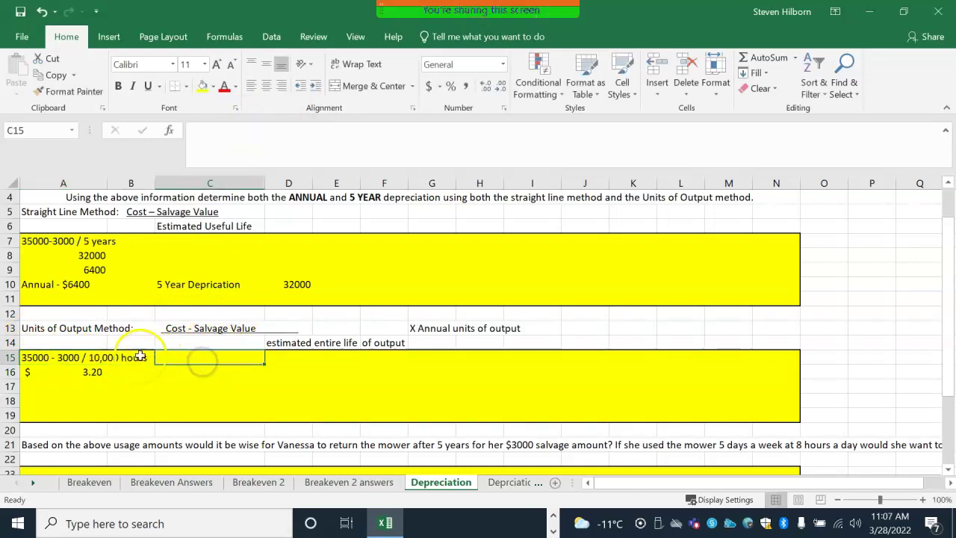
Check the mower's expected usage in the exercise text and try calculating the annual cutting hours in D16 with =4*8*365
left_click(93, 372)
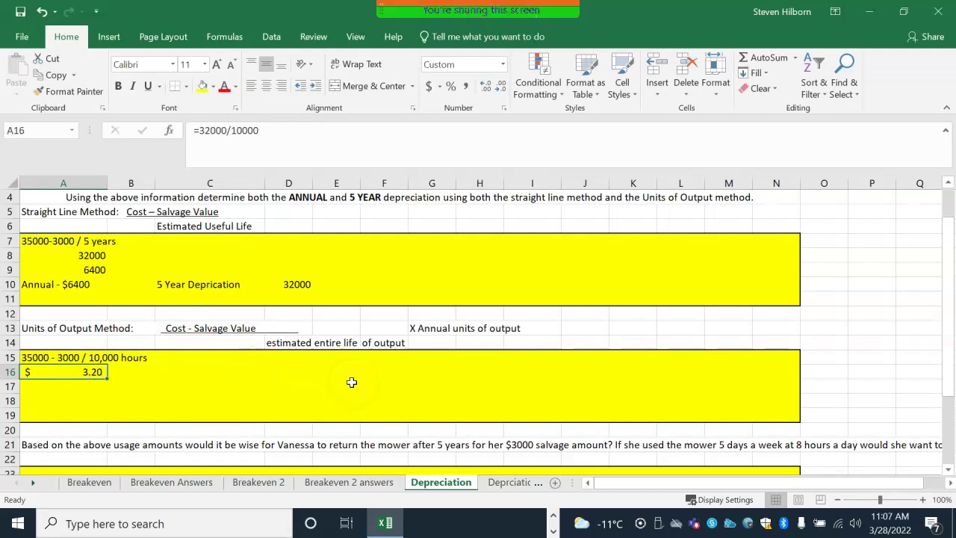
scroll(380, 396, "up", 2)
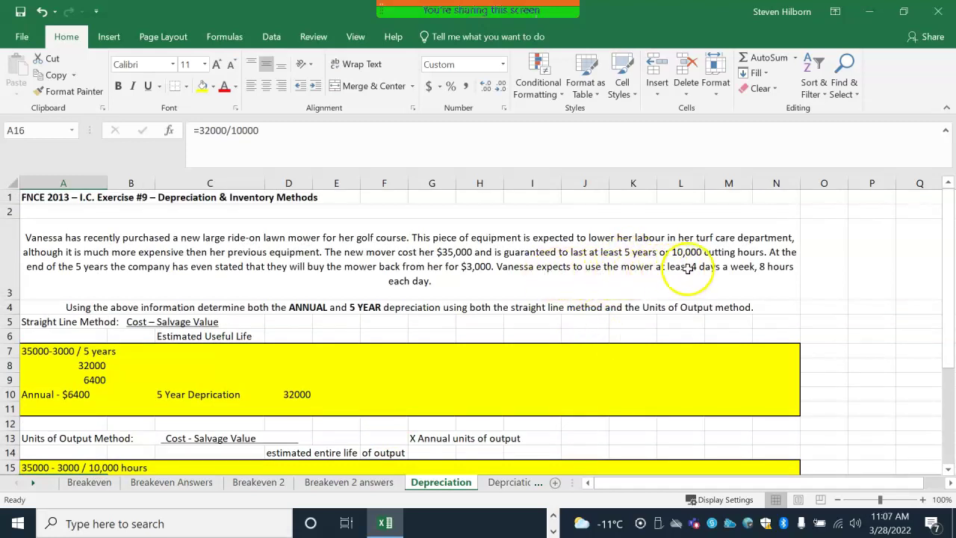
scroll(408, 331, "down", 1)
scroll(408, 331, "down", 2)
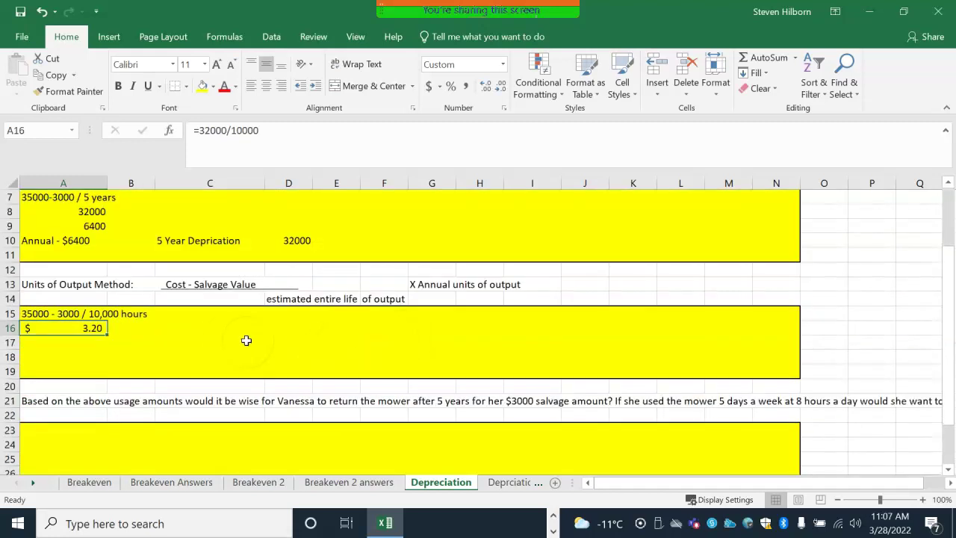
scroll(238, 320, "up", 2)
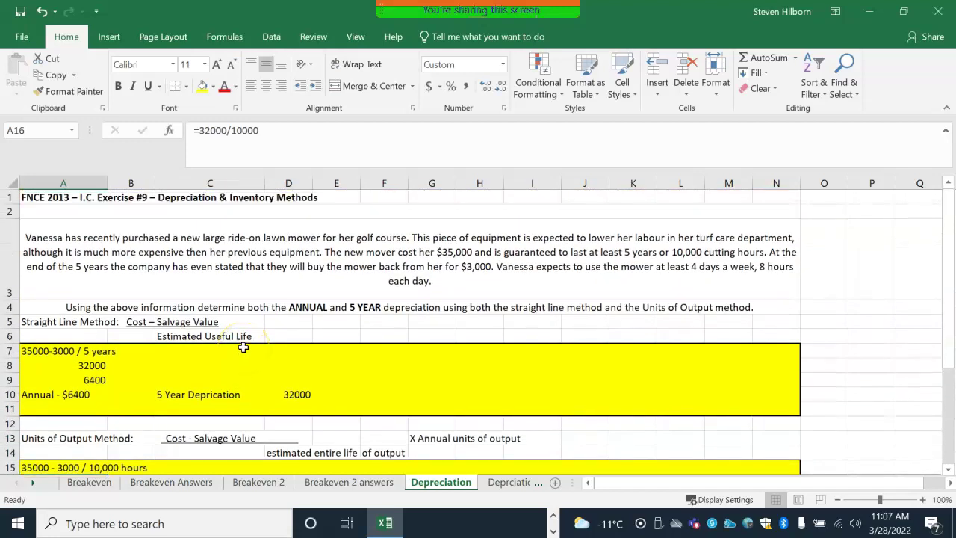
scroll(242, 348, "down", 2)
left_click(241, 327)
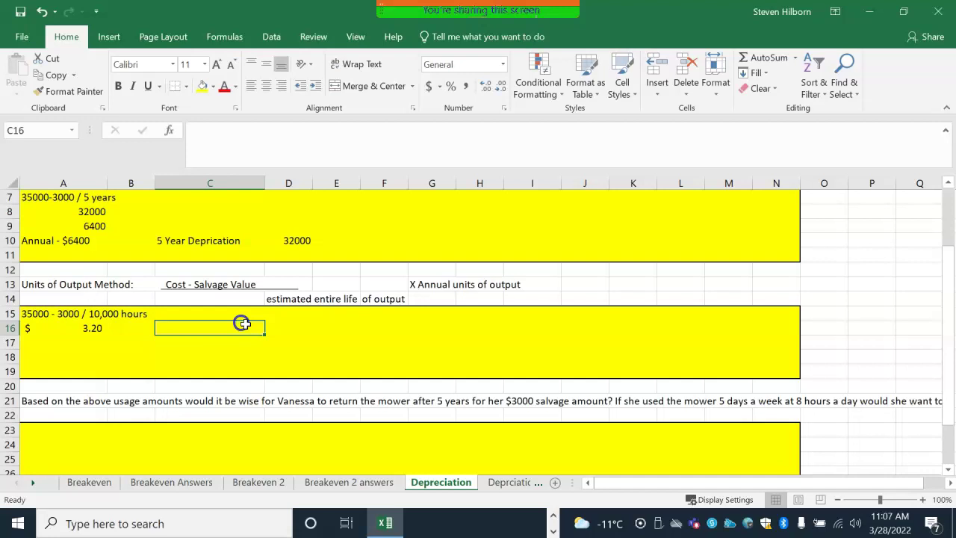
left_click(296, 326)
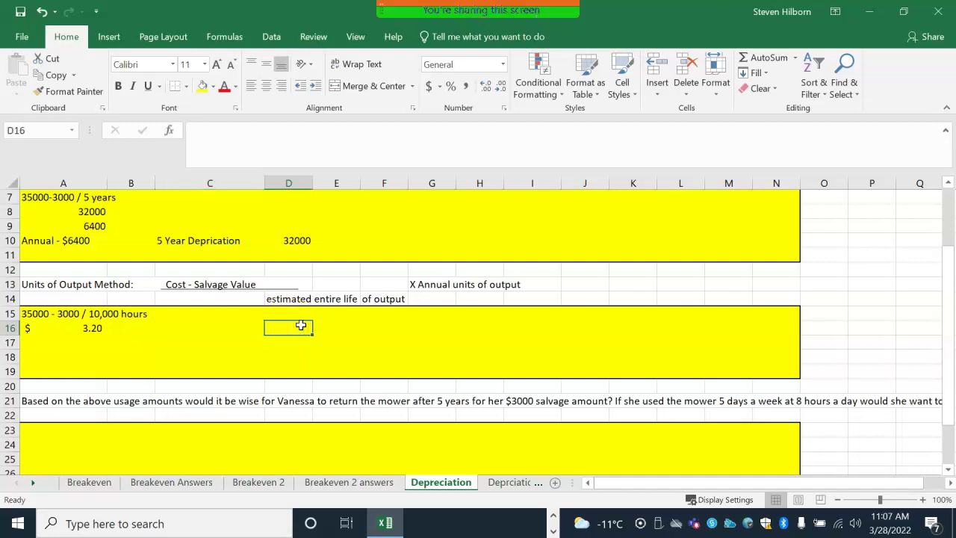
type("=4*8*365")
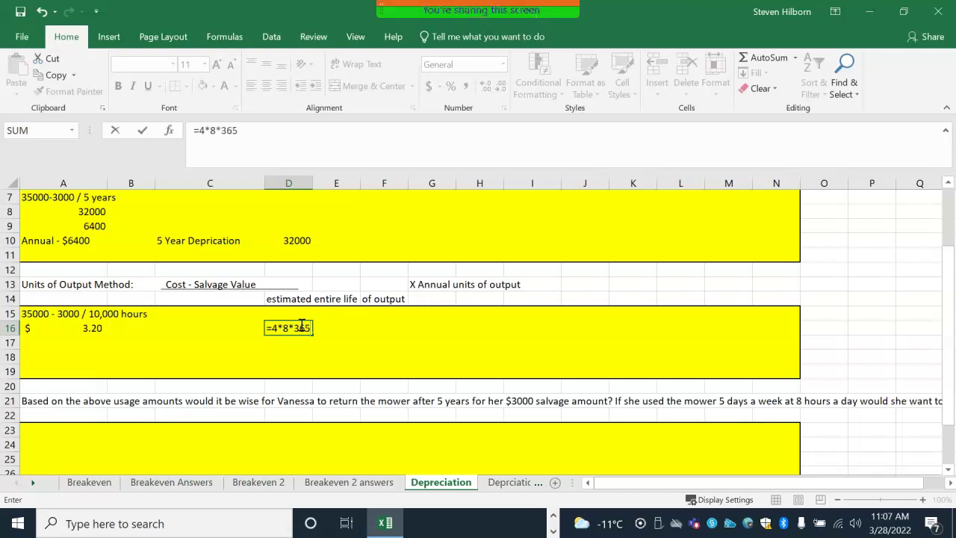
key("Return")
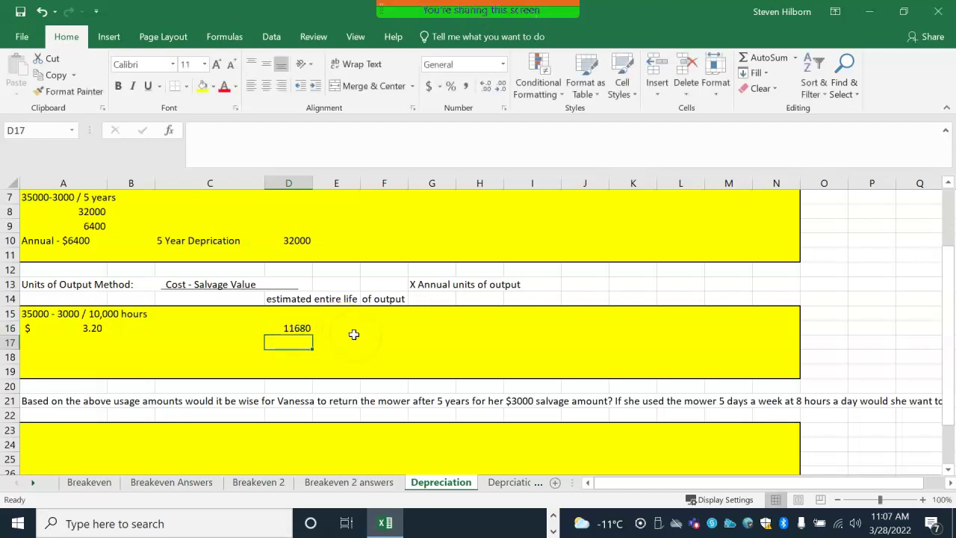
Clear the annual hours formula from D16 and return to the exercise text
left_click(299, 329)
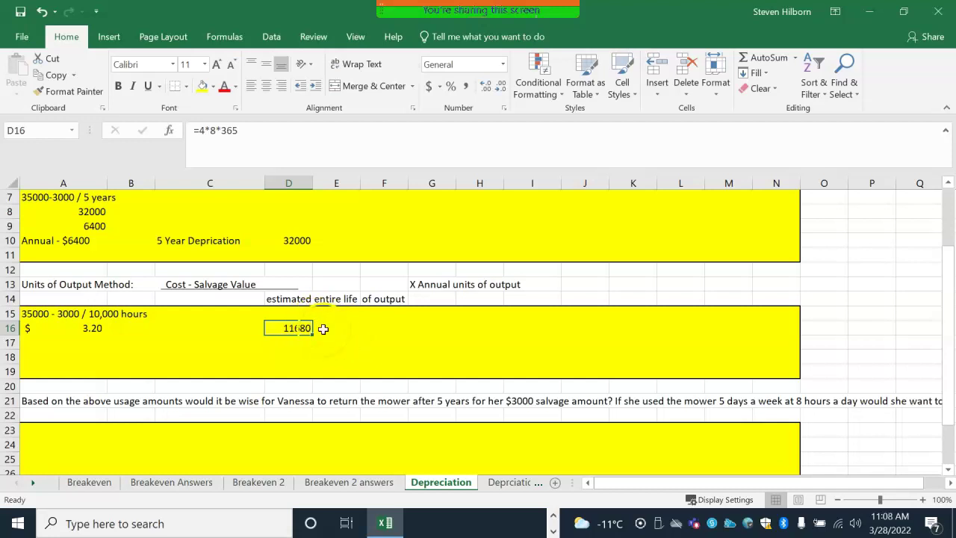
scroll(321, 321, "up", 1)
key("BackSpace")
scroll(333, 366, "up", 1)
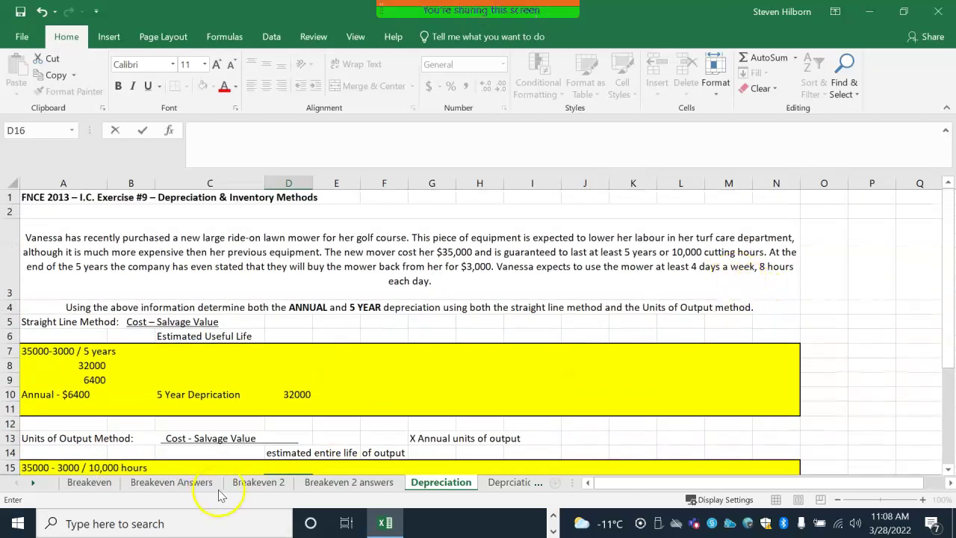
Examine the annual hours and yearly units-of-output depreciation formulas on the Deprciation Answers sheet
left_click(504, 482)
scroll(458, 378, "down", 1)
scroll(458, 377, "down", 2)
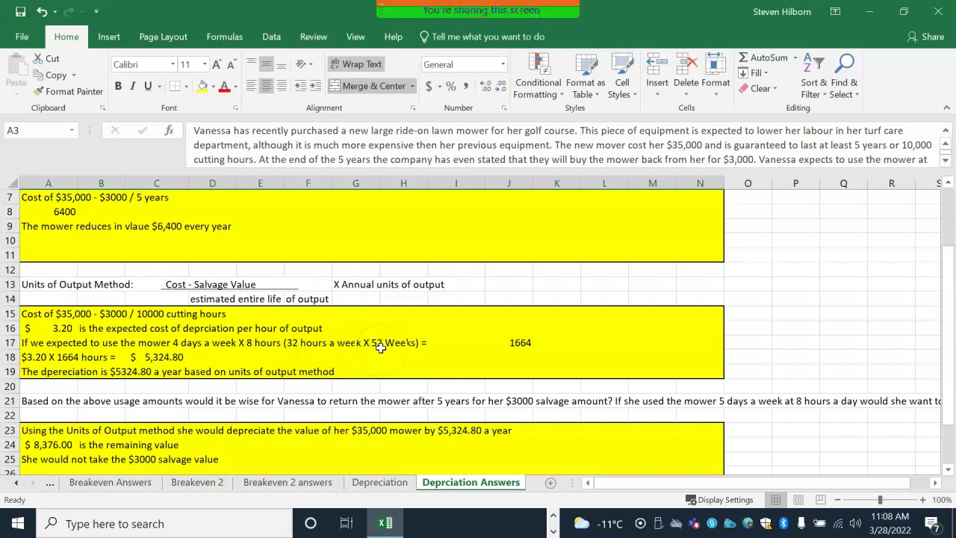
left_click(516, 345)
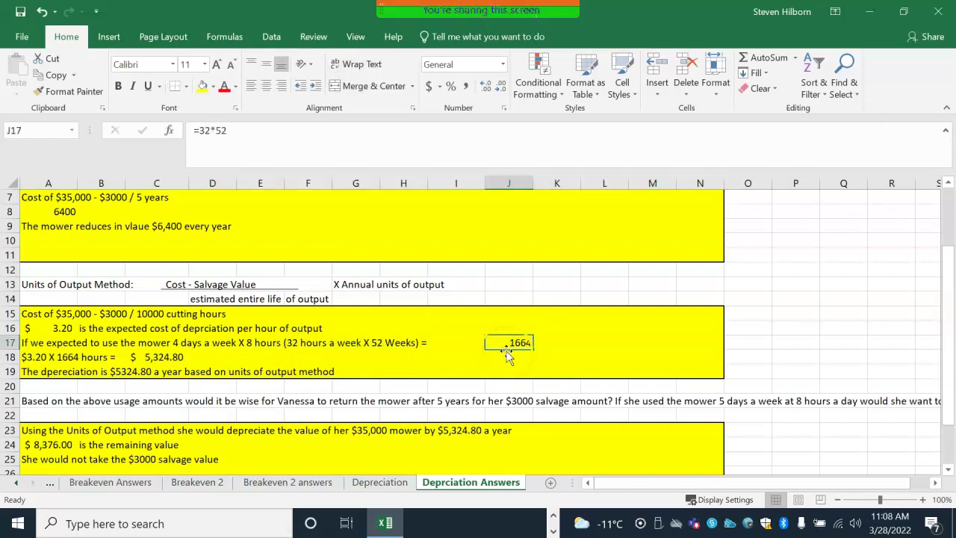
left_click(39, 359)
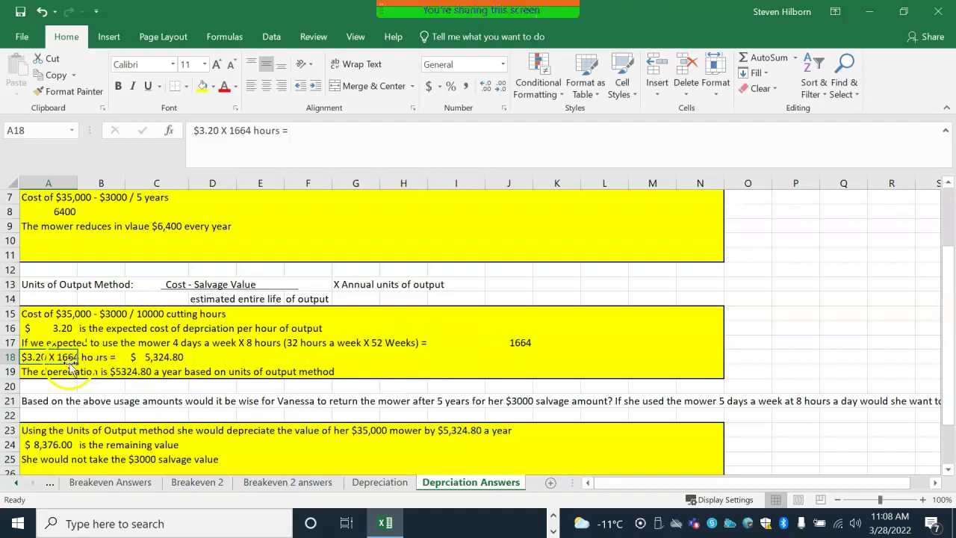
left_click(160, 357)
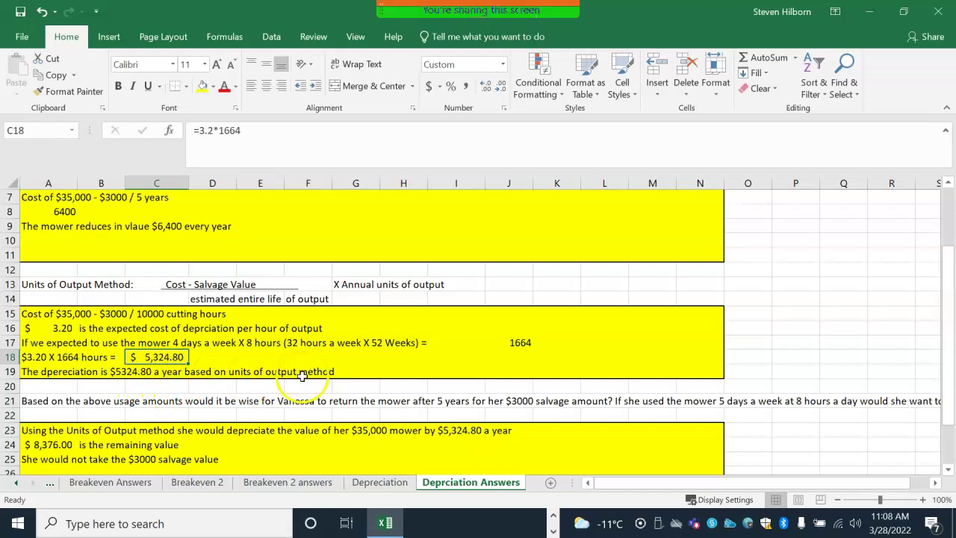
Label H19 "5 year" and calculate the five-year units-of-output depreciation in I19 with =5*5324.80
left_click(413, 372)
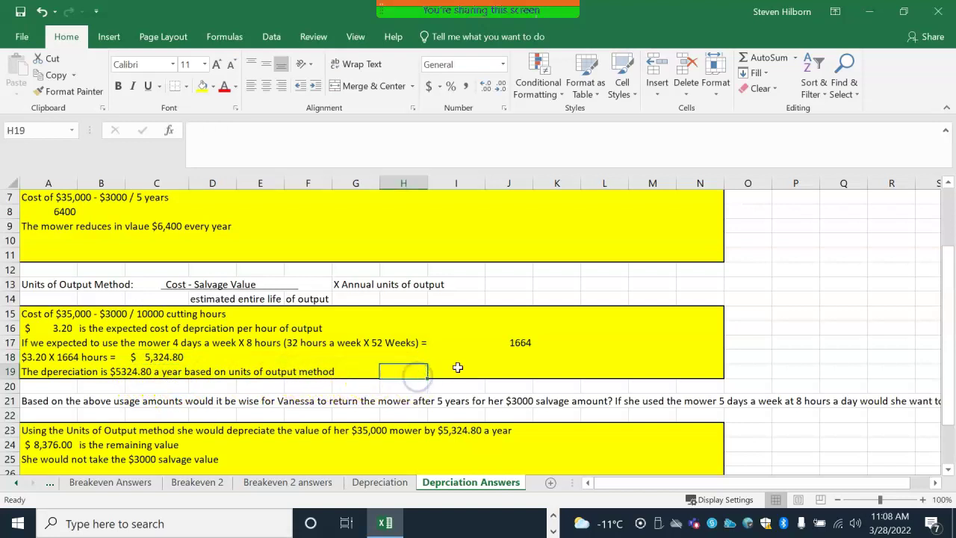
type("5 year")
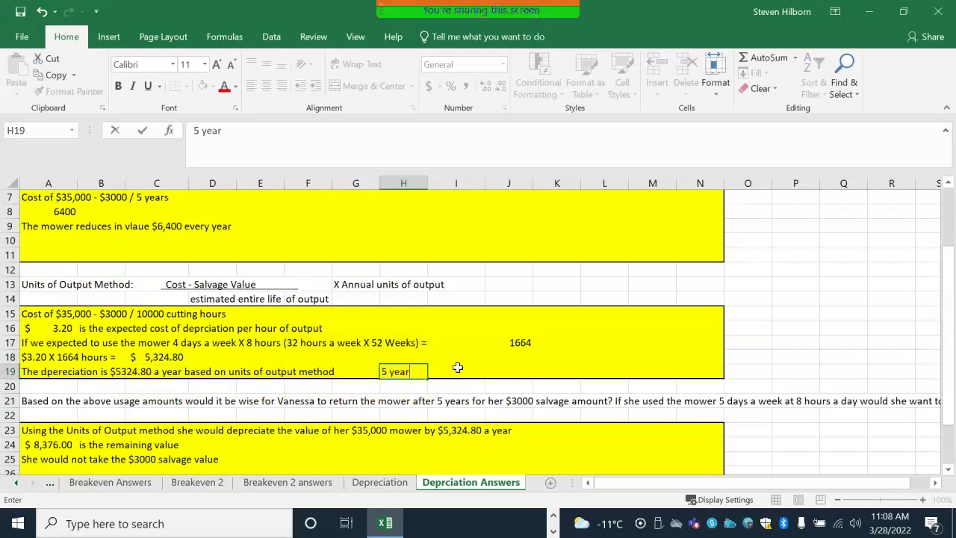
left_click(458, 367)
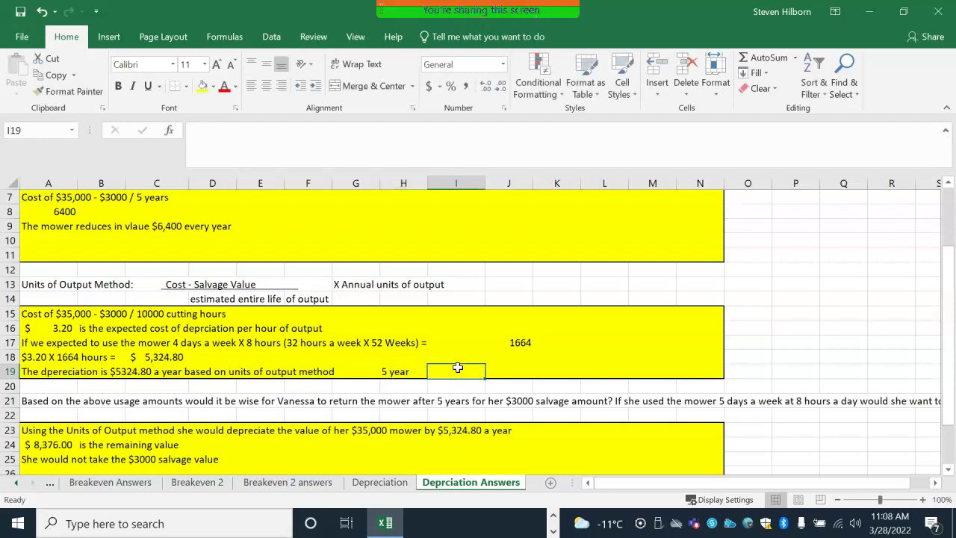
type("=5*5324.80")
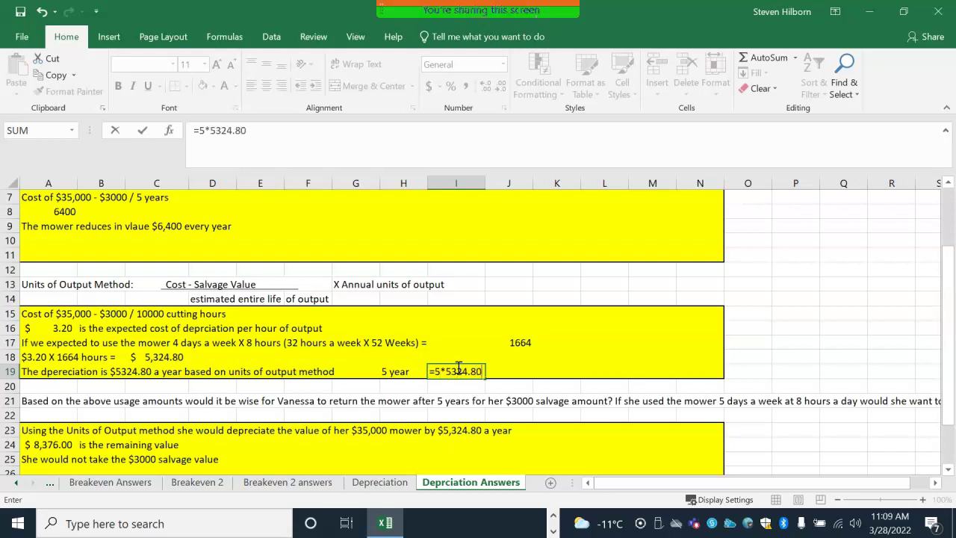
key("Return")
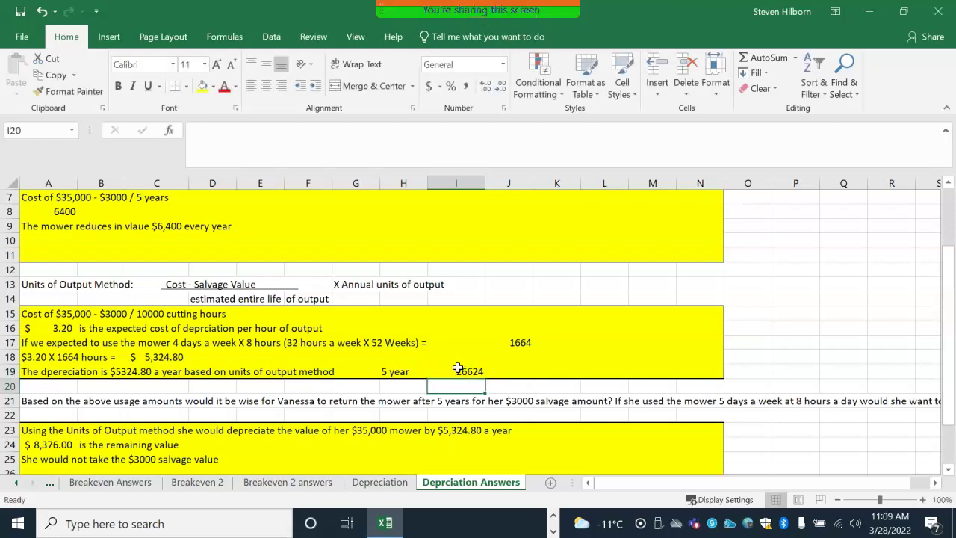
left_click(471, 371)
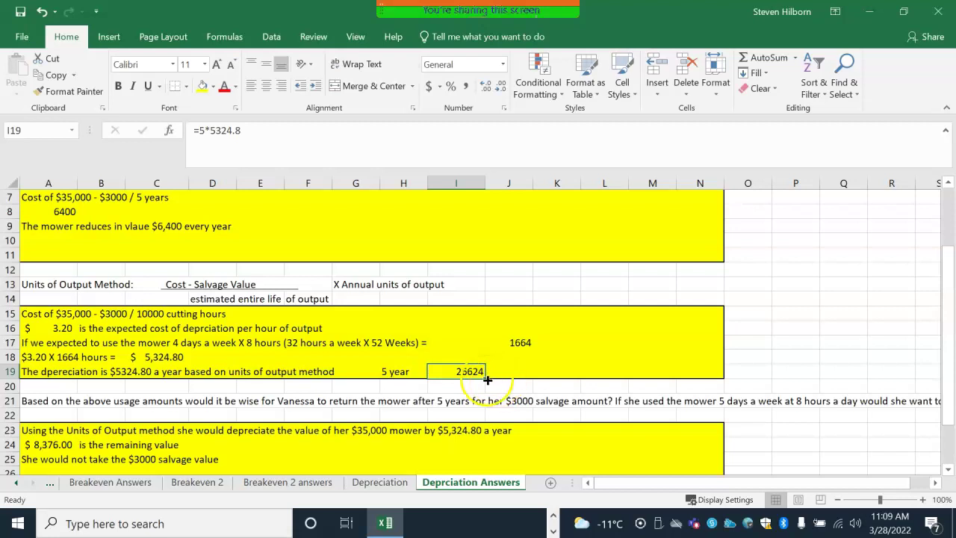
Calculate the five-year straight-line depreciation in I9 with =6400*5 and compare it with the units-of-output total in I19
scroll(459, 366, "up", 1)
left_click(467, 303)
left_click(460, 289)
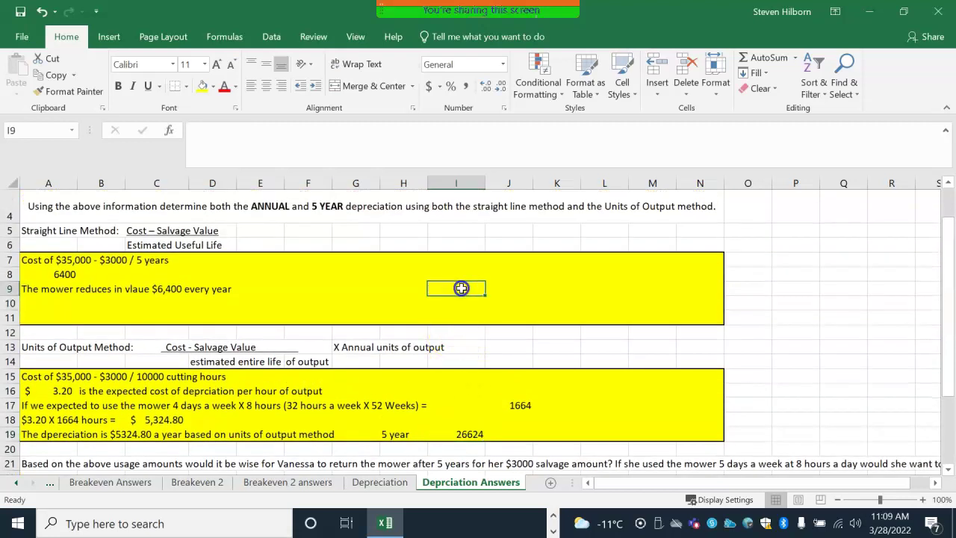
type("=64")
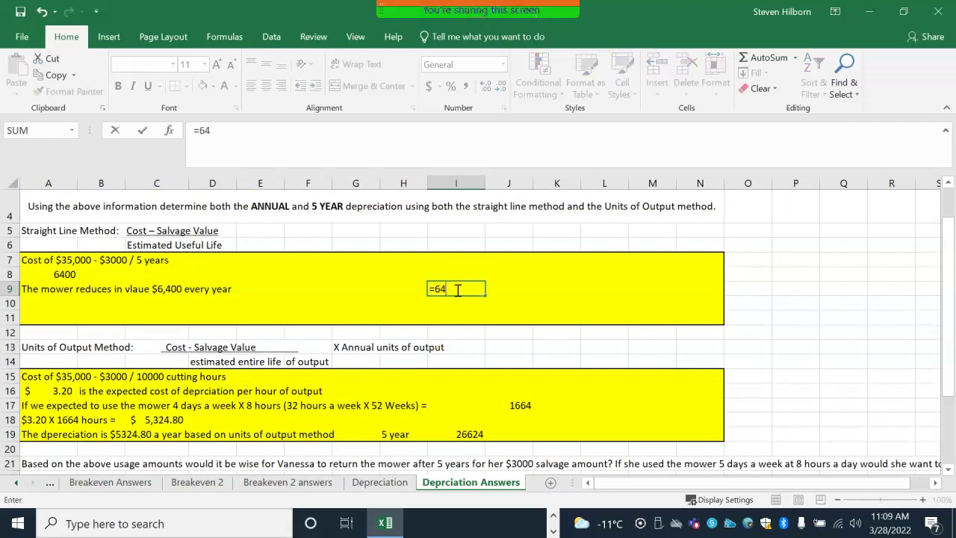
type("00*5")
key("Return")
left_click(457, 289)
left_click(471, 433)
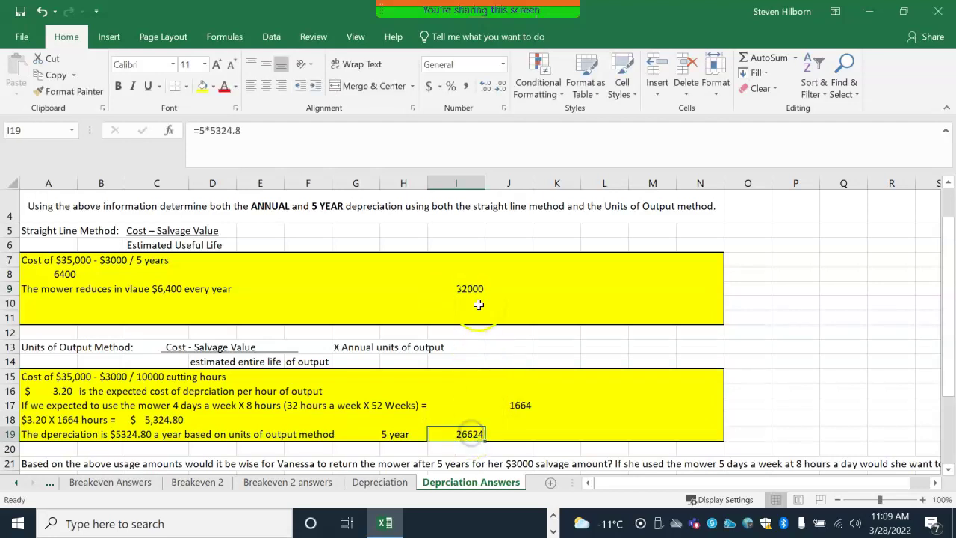
left_click(473, 434)
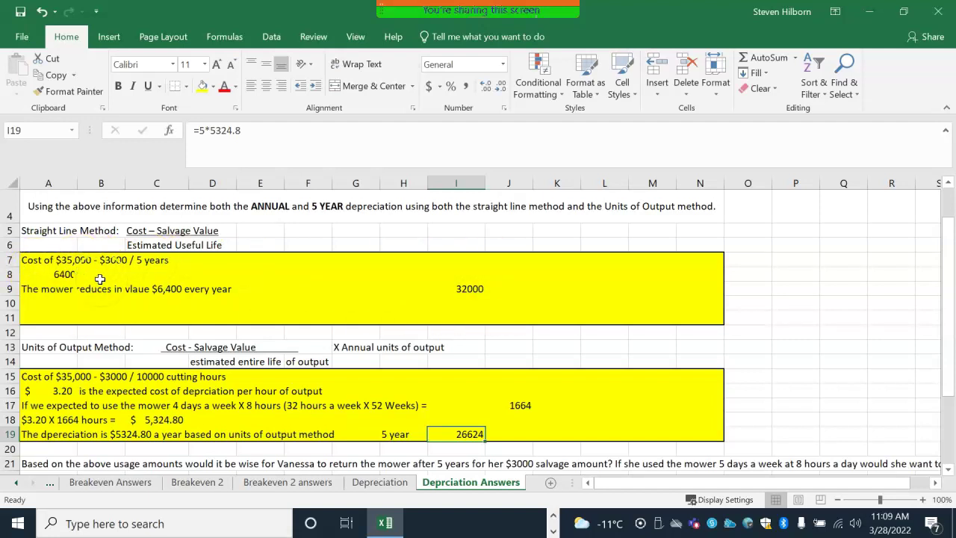
Review the question about returning the mower for its $3000 salvage amount and the worked answers below it
scroll(446, 291, "down", 2)
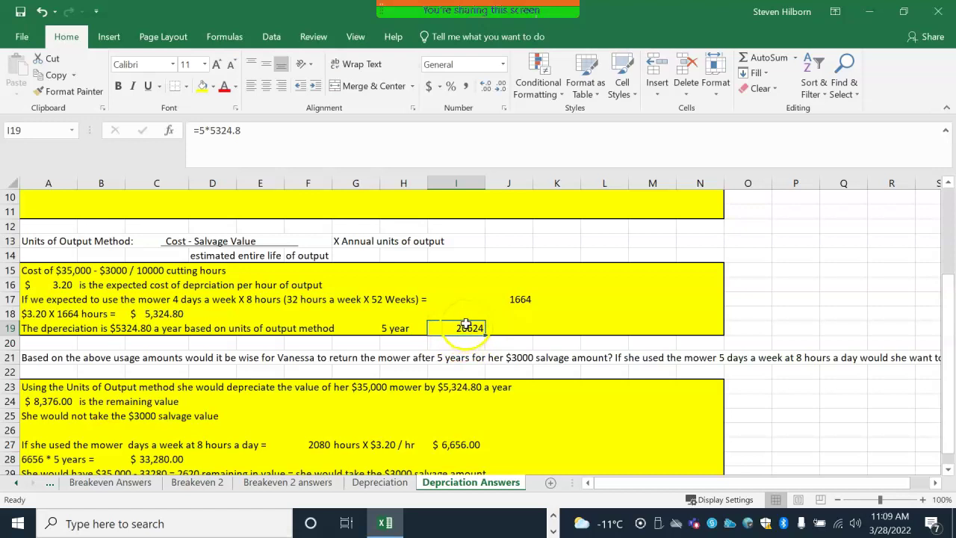
scroll(464, 326, "down", 1)
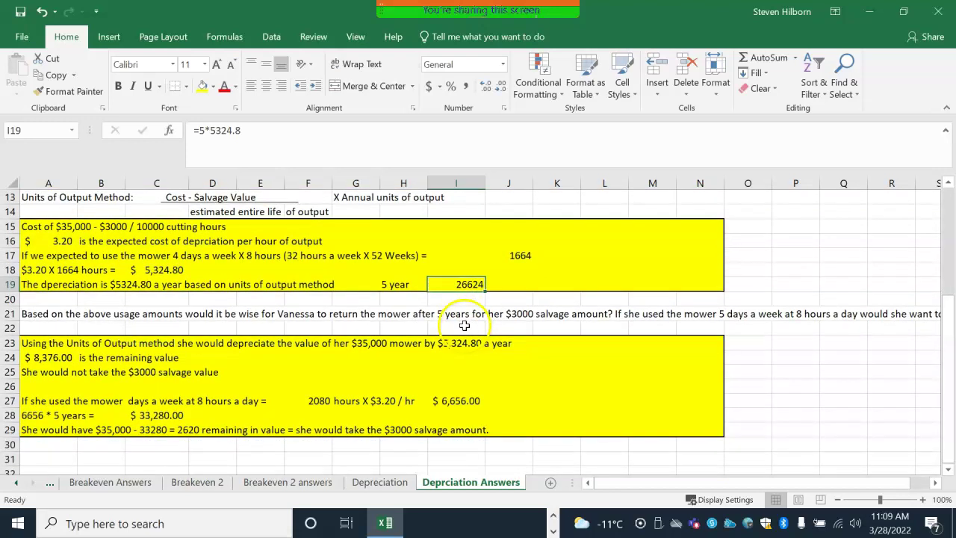
scroll(464, 329, "up", 1)
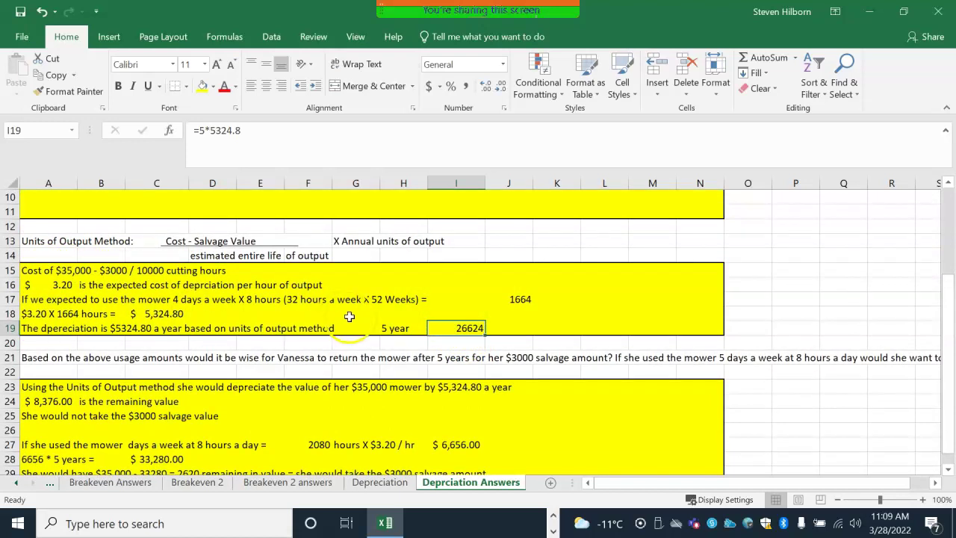
scroll(455, 314, "up", 1)
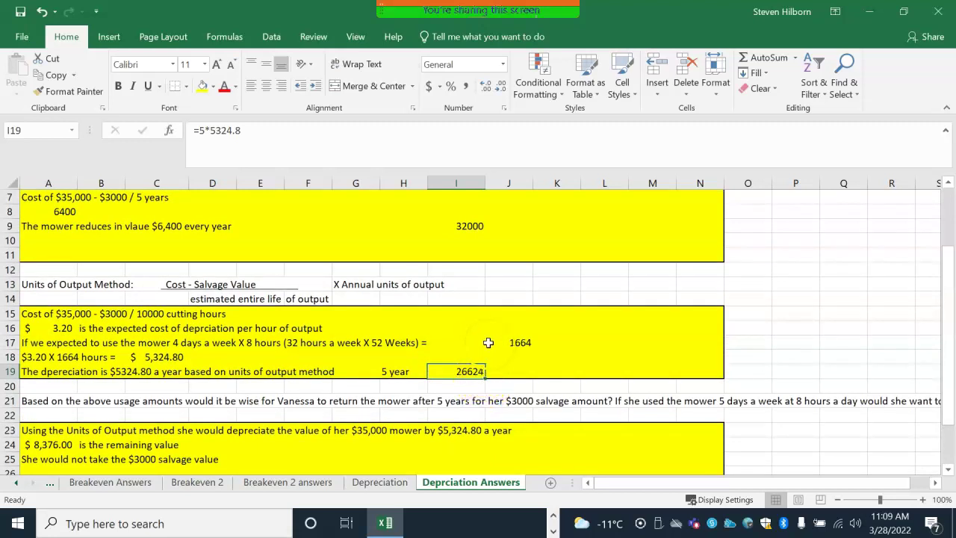
scroll(515, 313, "down", 1)
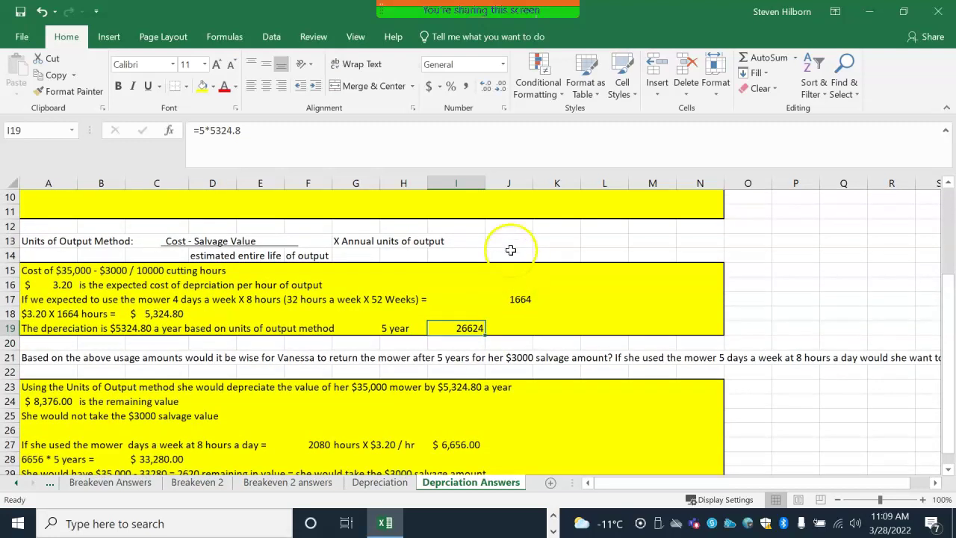
scroll(529, 318, "down", 1)
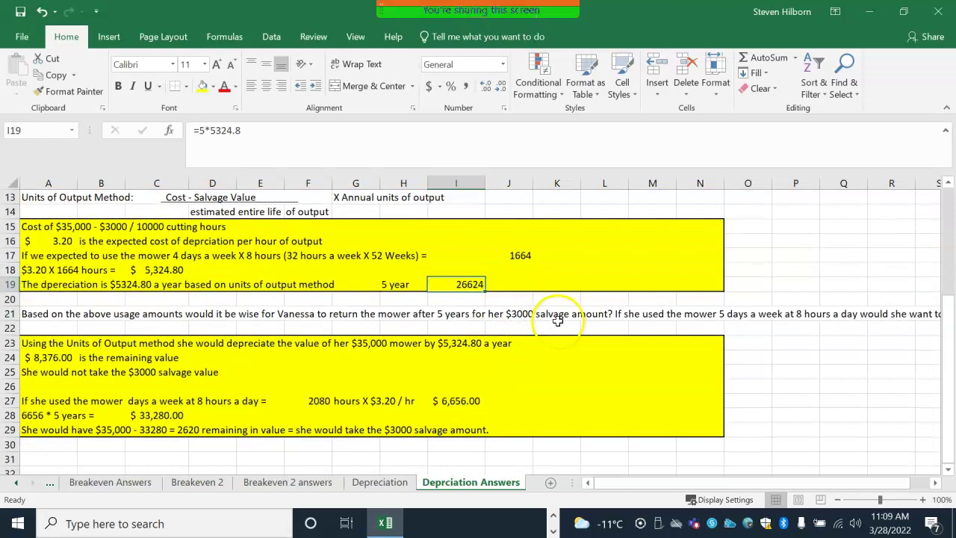
scroll(529, 319, "down", 1)
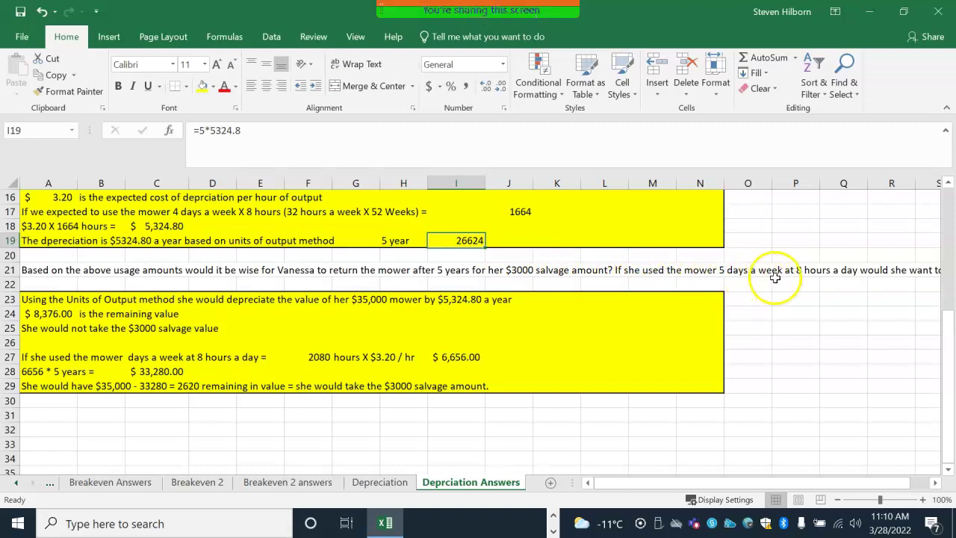
Make row 21 taller, wrap the salvage question's text and merge and center it across A21:N21
left_click(841, 273)
left_click_drag(813, 486, 824, 484)
left_click(933, 271)
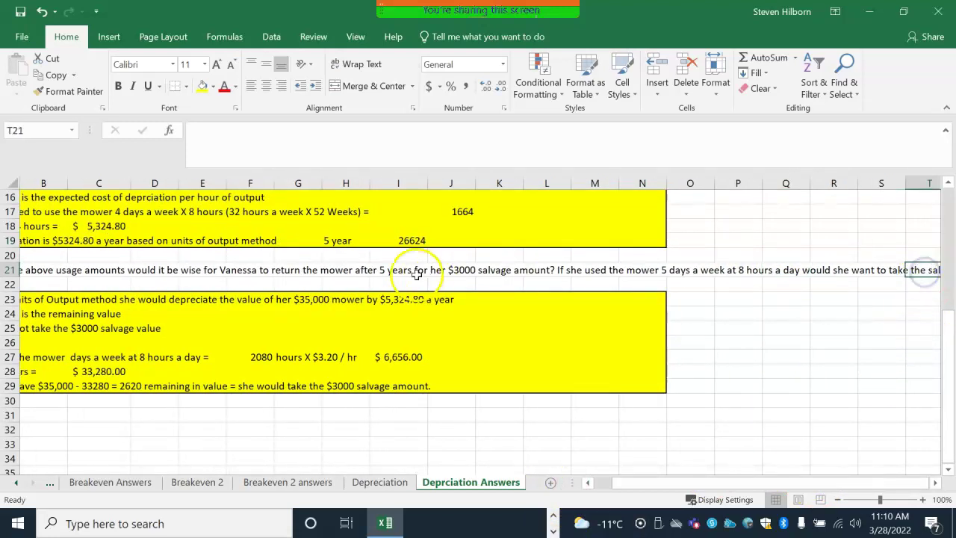
left_click(30, 269)
left_click_drag(834, 482, 820, 484)
left_click_drag(11, 278, 15, 303)
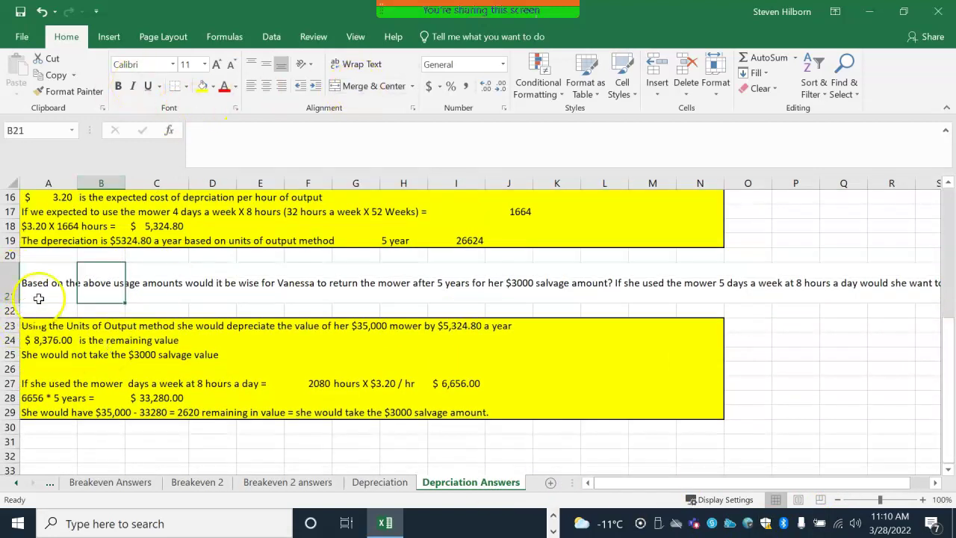
left_click(38, 299)
left_click(355, 64)
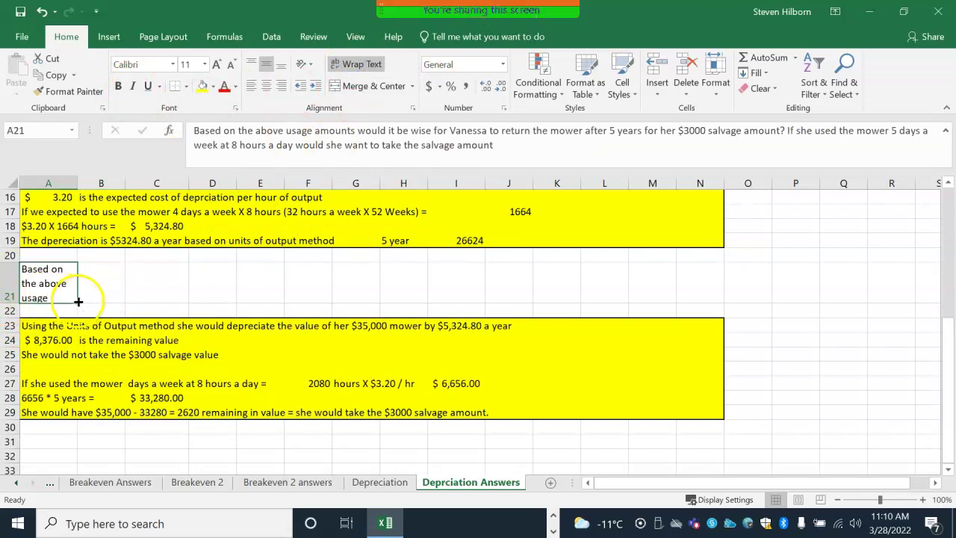
left_click_drag(79, 302, 702, 284)
left_click(369, 86)
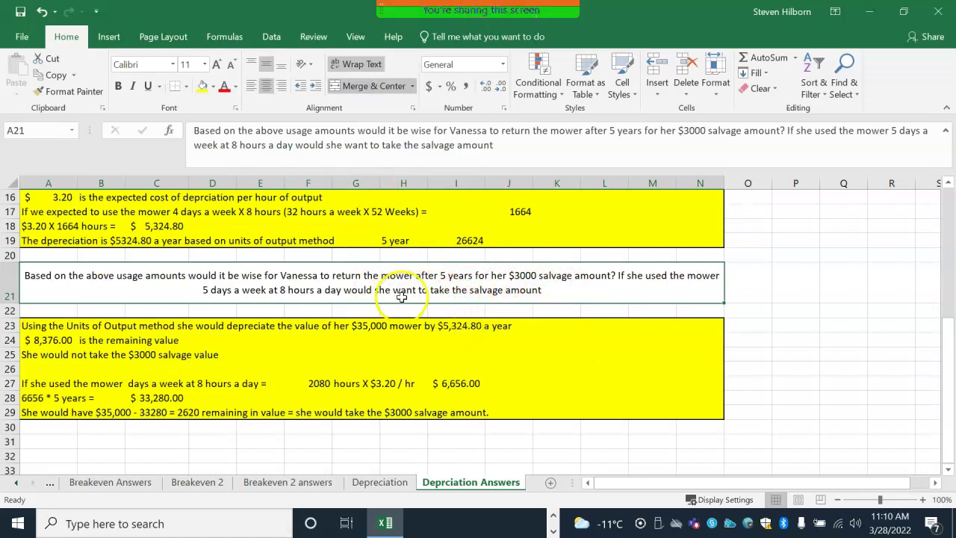
Examine the remaining-value formula in A24 and the salvage answers below the question
left_click(225, 346)
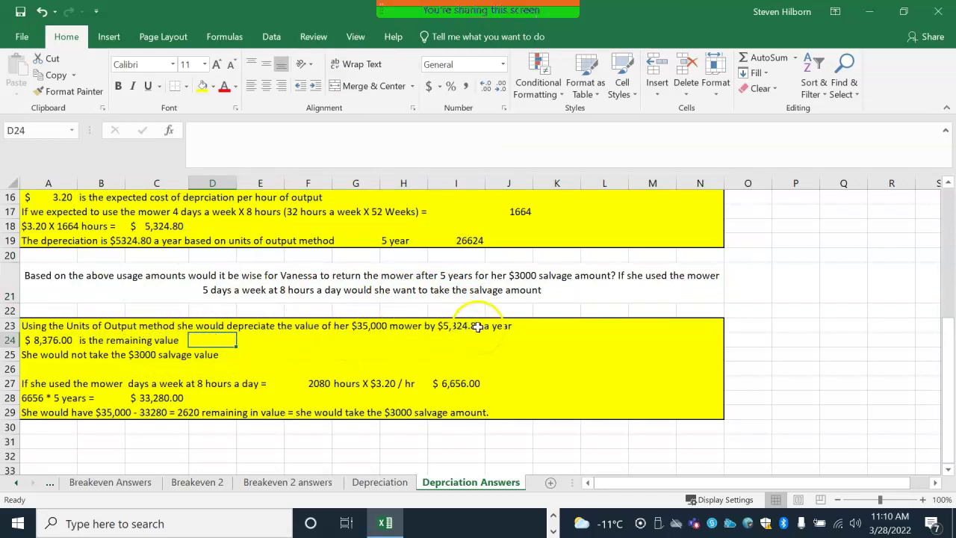
left_click(44, 340)
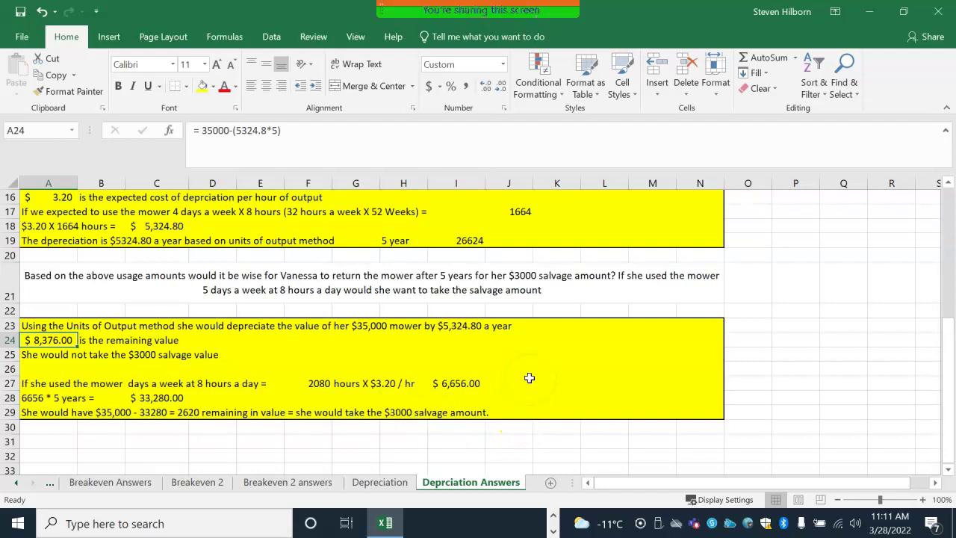
scroll(531, 380, "up", 1)
scroll(539, 388, "down", 1)
scroll(463, 333, "down", 1)
scroll(474, 332, "up", 2)
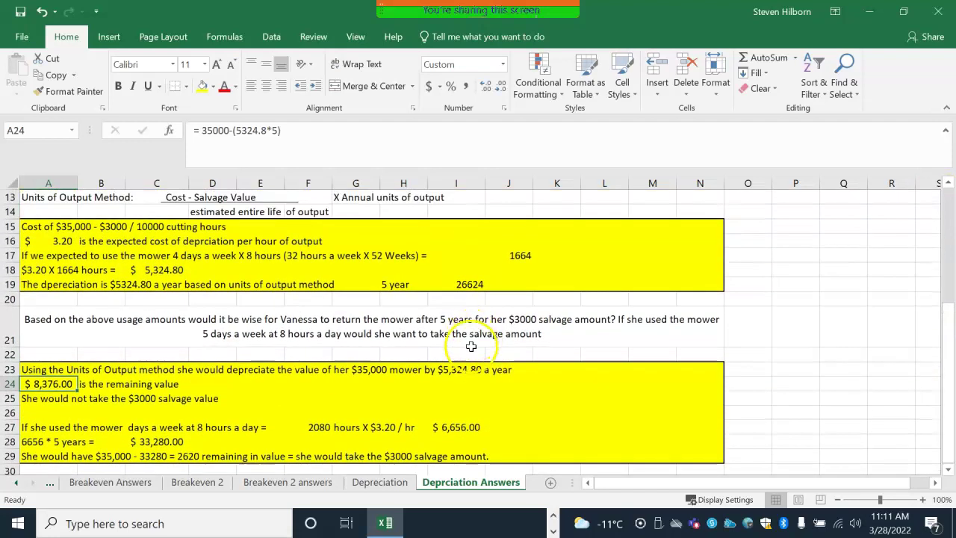
right_click(394, 399)
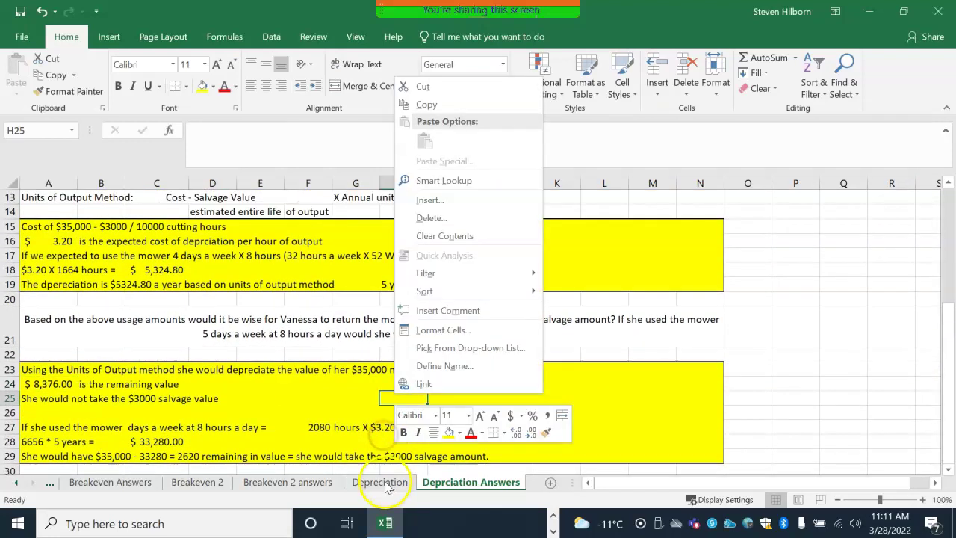
Open the Depreciation sheet and review the mower problem, its partly completed answers and the salvage question
left_click(380, 483)
left_click(380, 483)
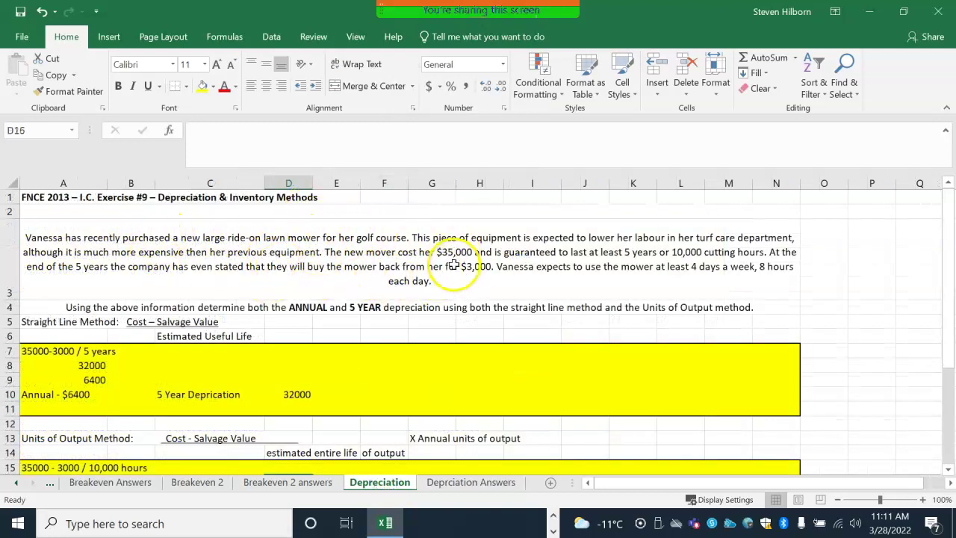
scroll(523, 326, "down", 1)
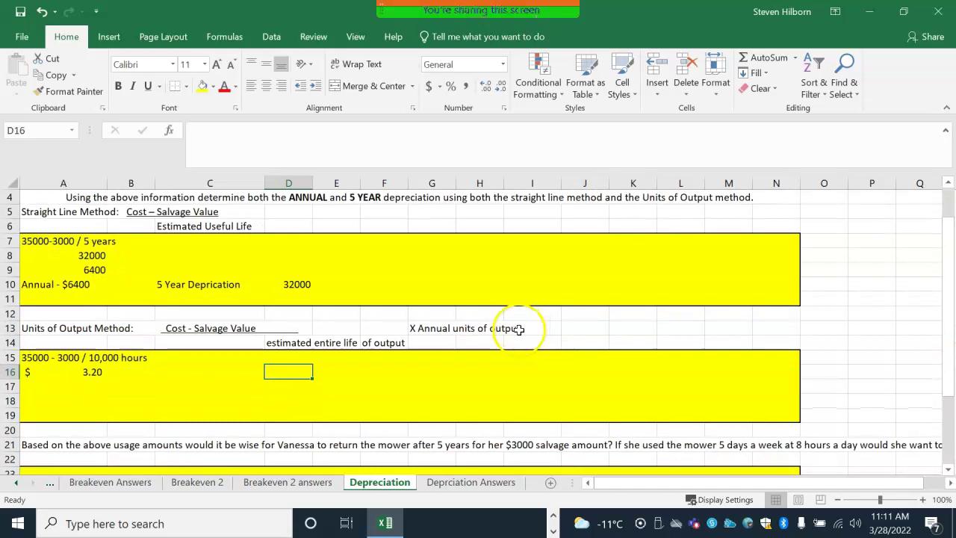
scroll(519, 329, "up", 1)
scroll(461, 314, "down", 4)
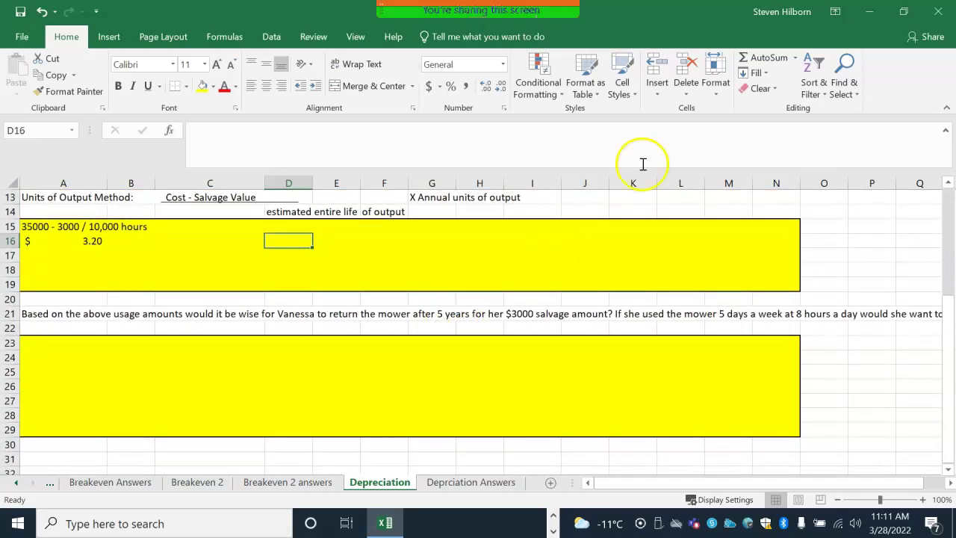
Switch to the Blackboard course in the browser and open its Assignments page
left_click(869, 20)
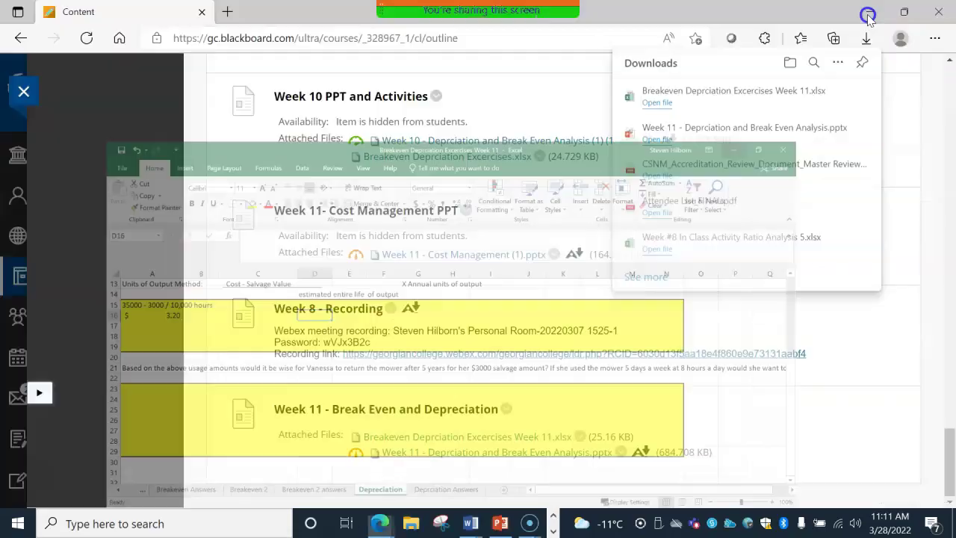
scroll(331, 213, "up", 20)
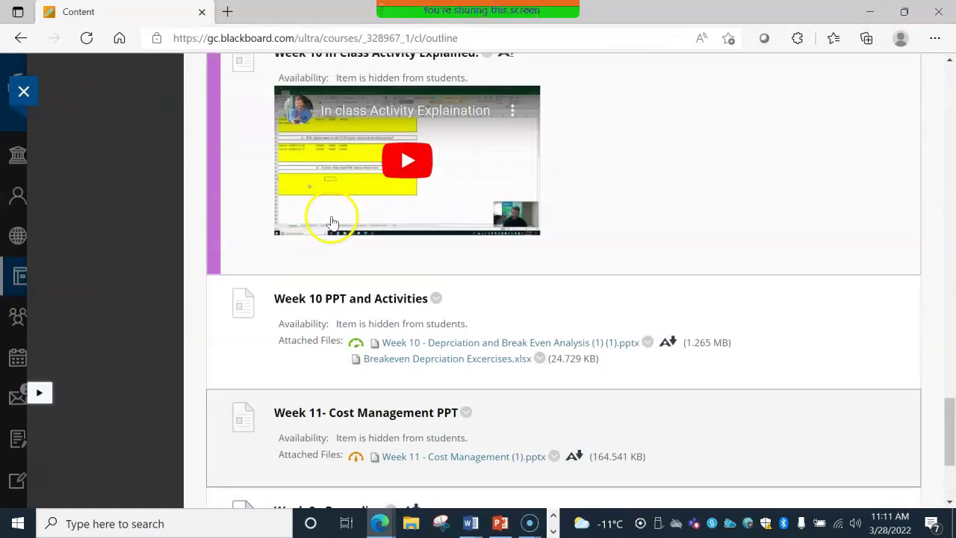
scroll(340, 246, "up", 10)
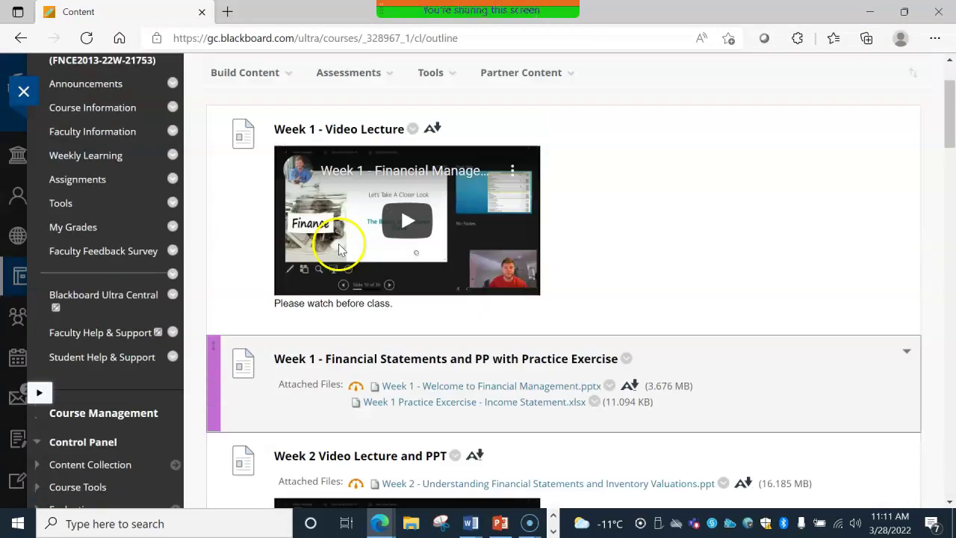
left_click(78, 213)
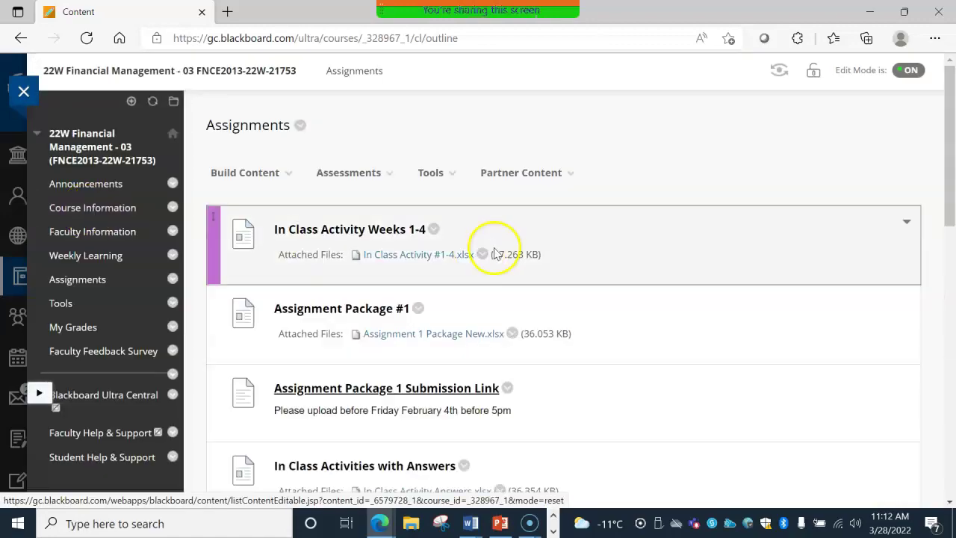
Open the attached file Week 11 - In Class Assignment.xlsx in Excel and enable editing
scroll(491, 270, "down", 8)
scroll(531, 269, "down", 3)
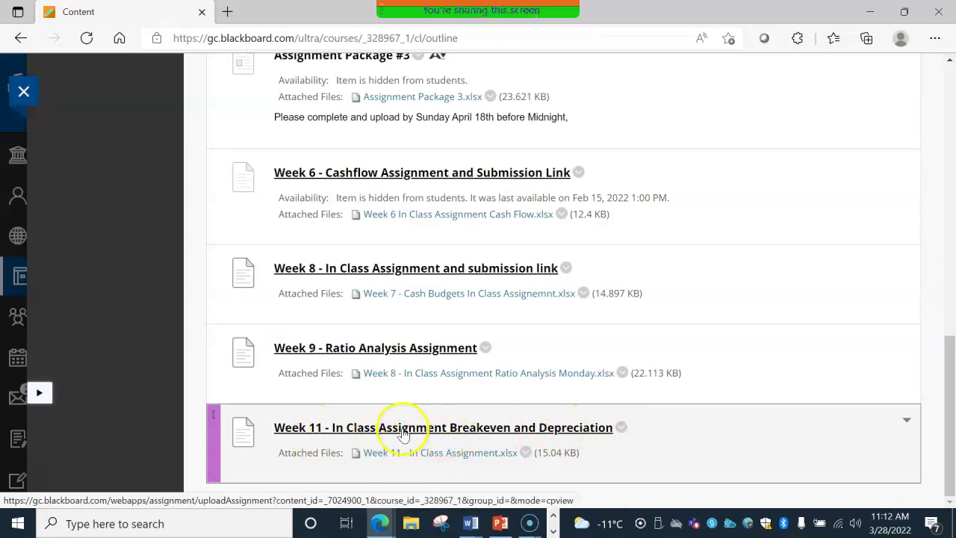
left_click(526, 453)
left_click(548, 364)
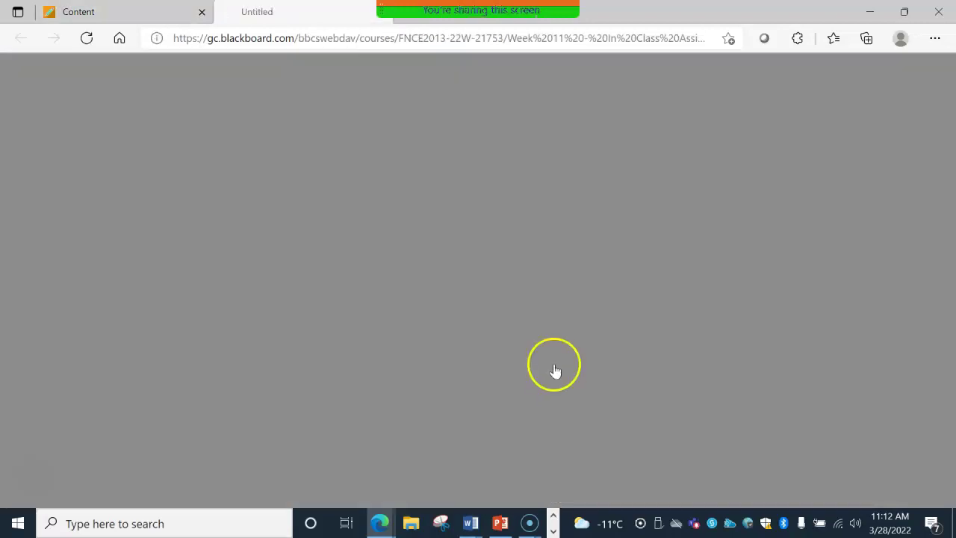
left_click(662, 107)
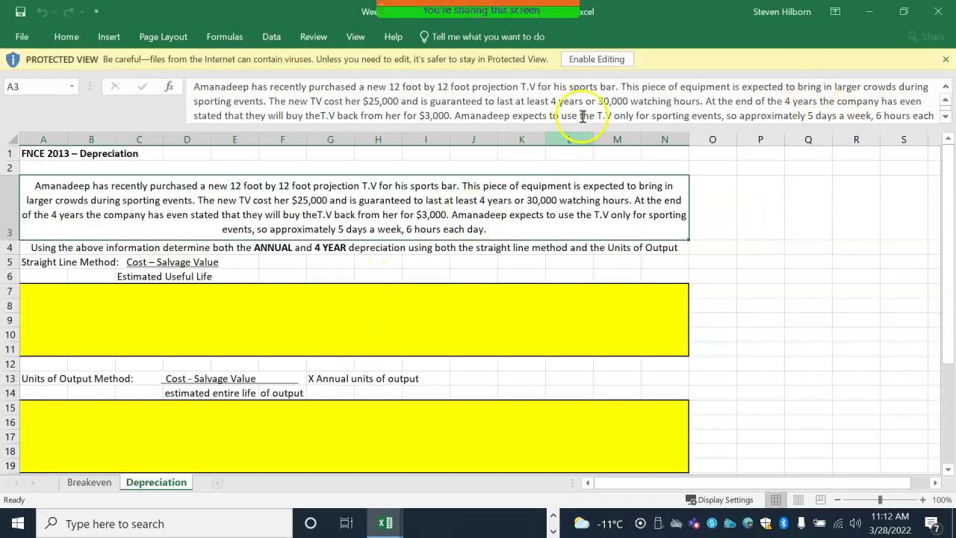
left_click(594, 59)
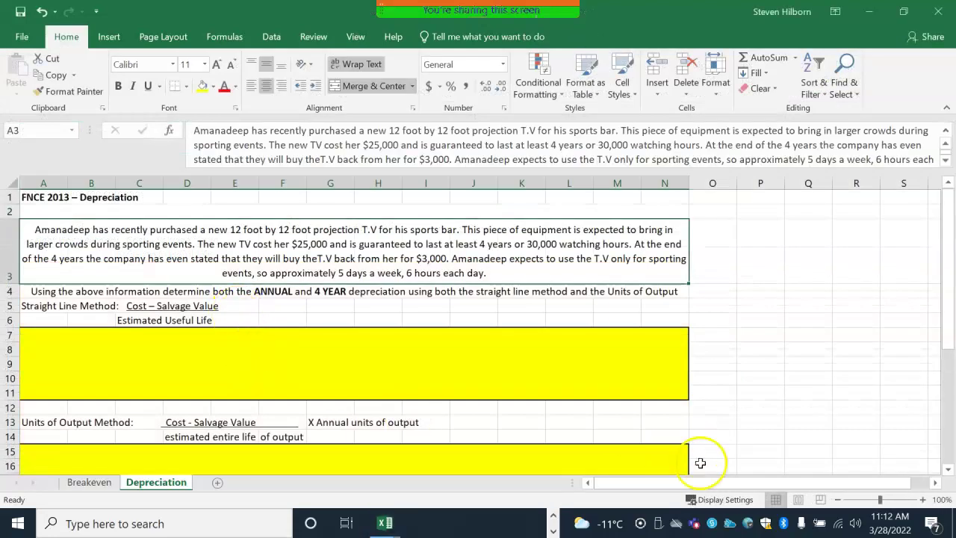
Read through the pizza oven problem on the Breakeven sheet, including questions a to d and the bonus question
left_click(89, 482)
scroll(227, 280, "up", 3)
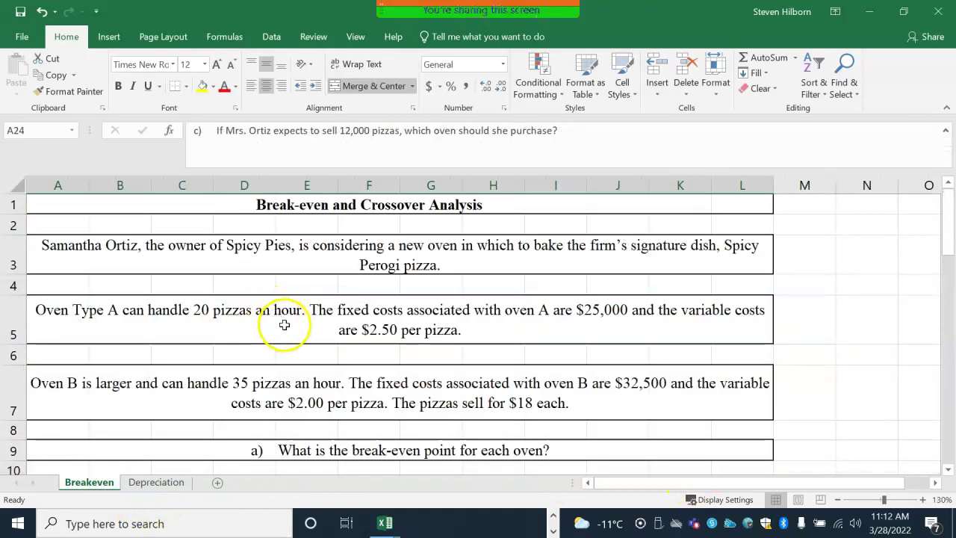
scroll(481, 334, "down", 1)
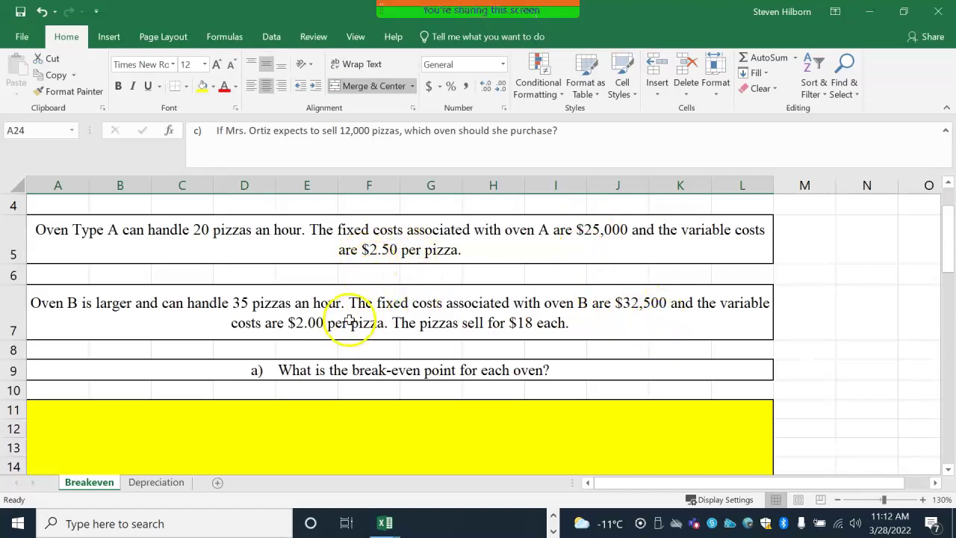
scroll(344, 329, "down", 2)
scroll(361, 316, "up", 1)
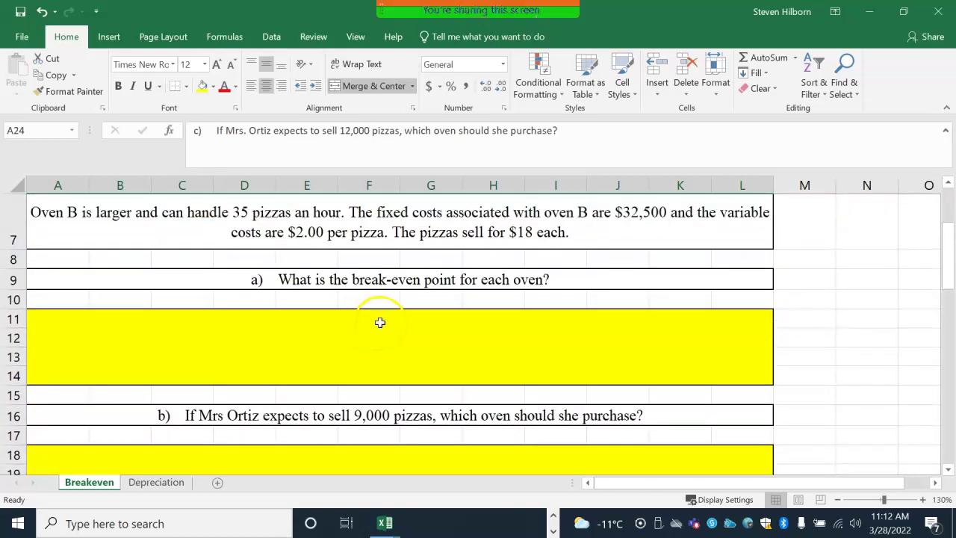
scroll(374, 321, "down", 2)
scroll(370, 284, "down", 2)
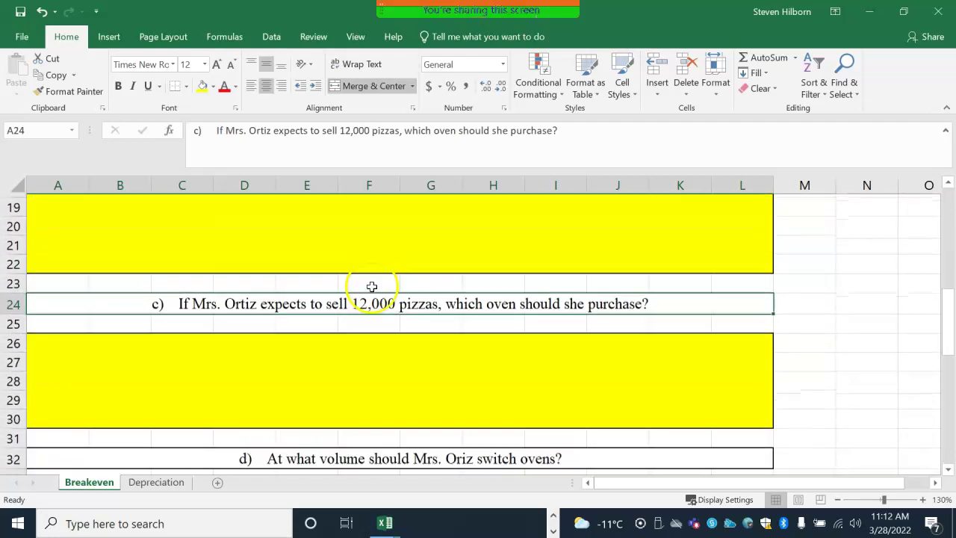
scroll(395, 274, "down", 1)
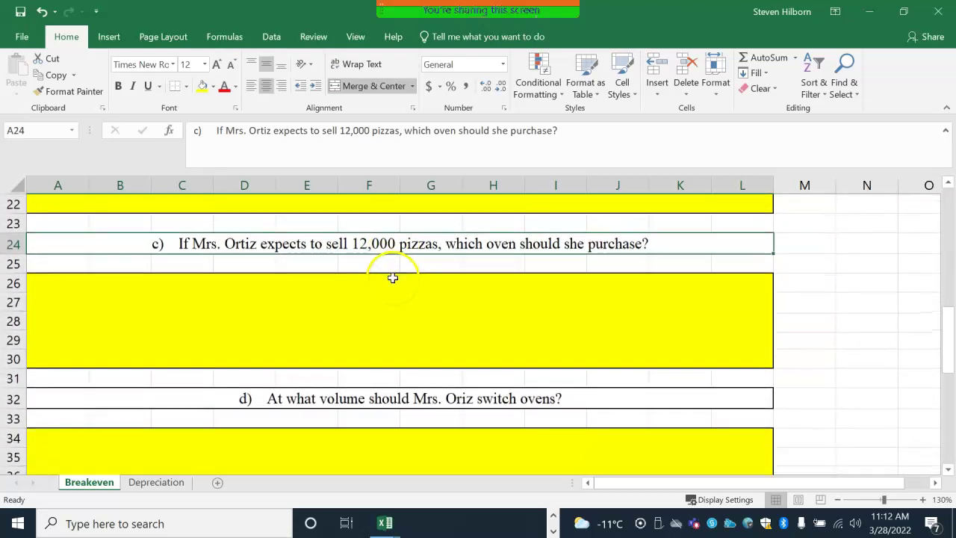
scroll(393, 278, "down", 3)
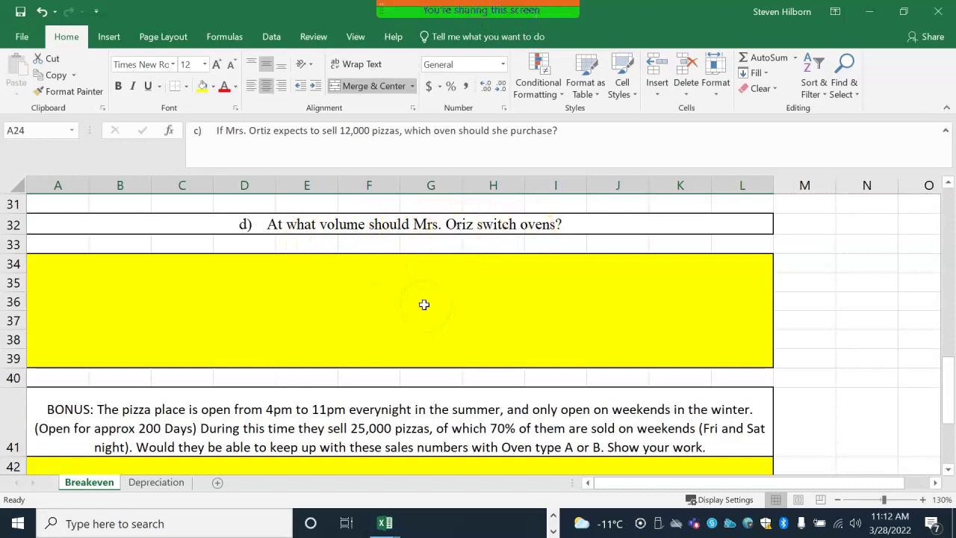
scroll(423, 303, "down", 2)
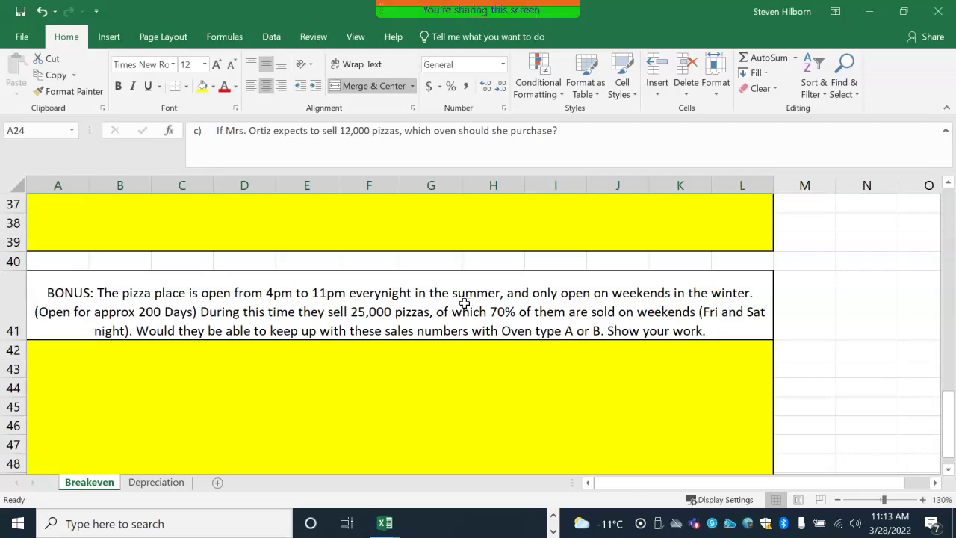
scroll(431, 367, "down", 1)
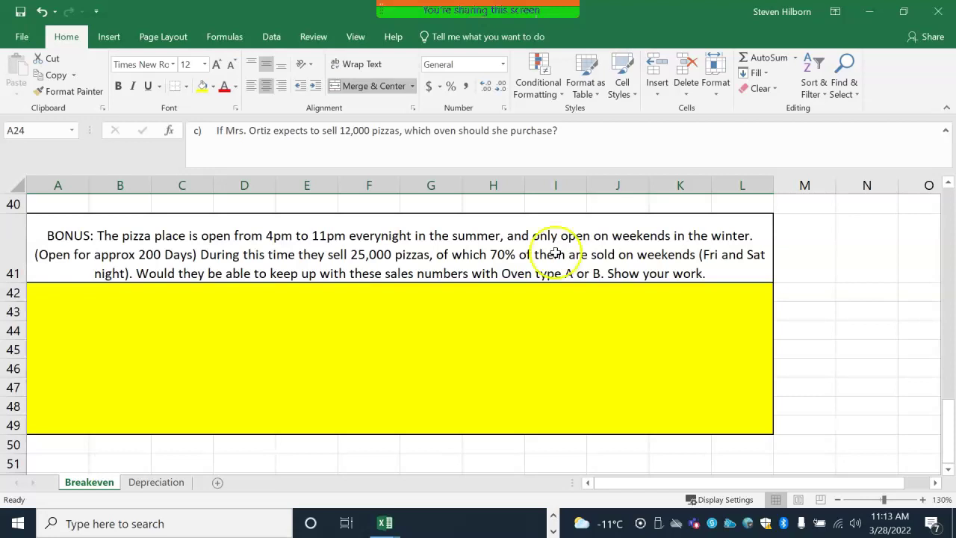
Review the TV problem on the Depreciation sheet, covering both depreciation methods and the salvage question
left_click(157, 484)
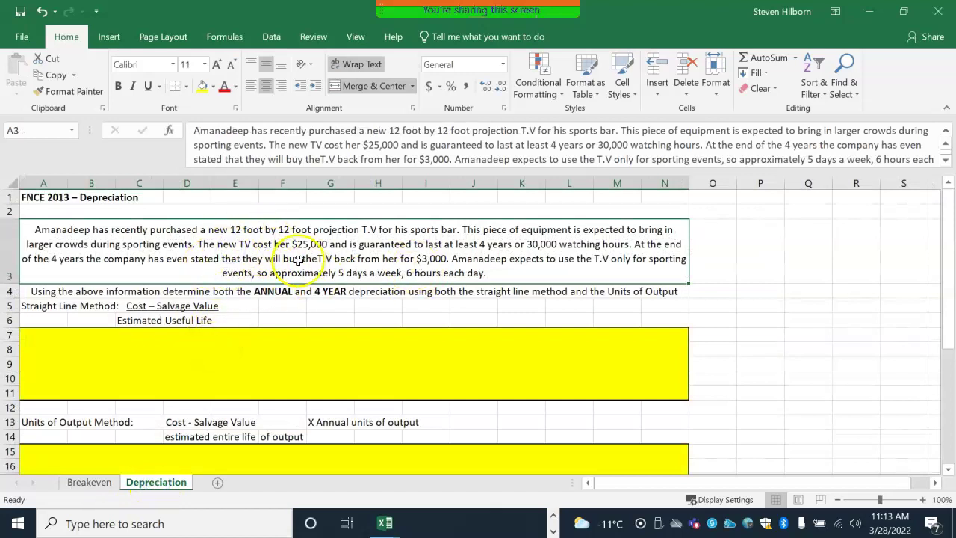
scroll(299, 264, "down", 1)
scroll(224, 224, "up", 1)
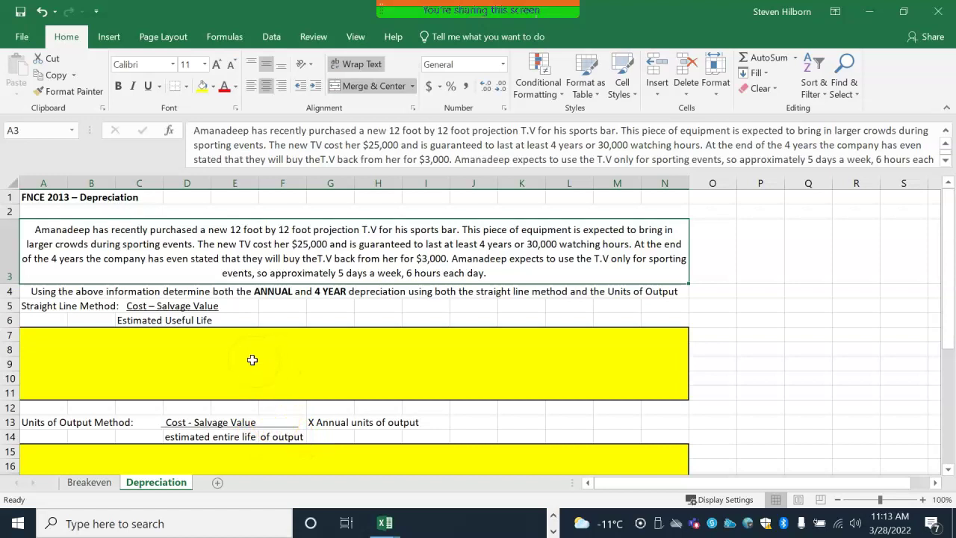
scroll(253, 360, "down", 6)
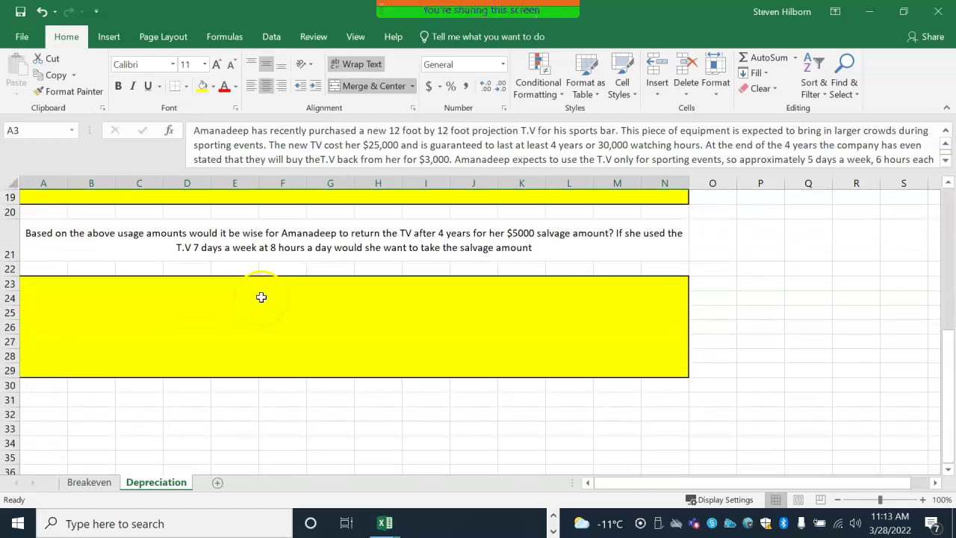
scroll(258, 299, "up", 6)
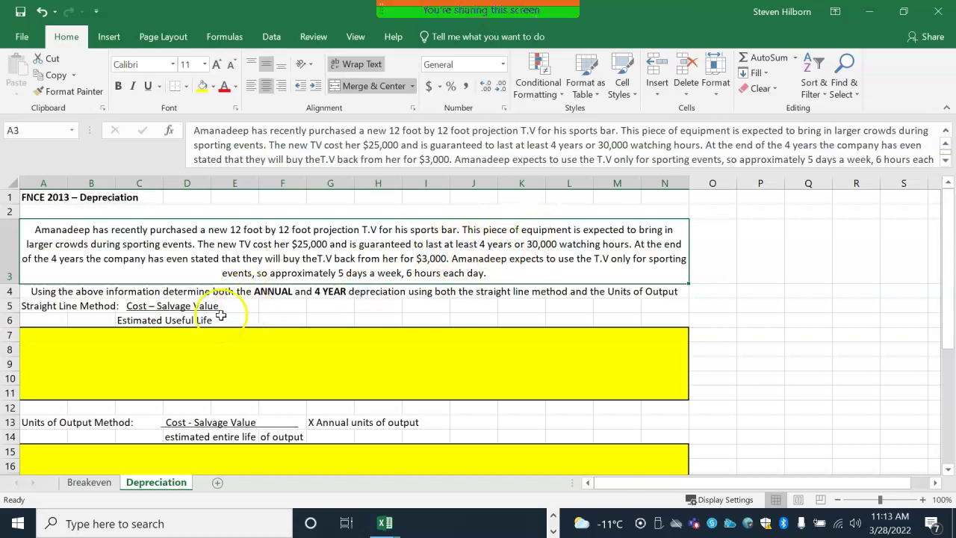
scroll(237, 310, "down", 3)
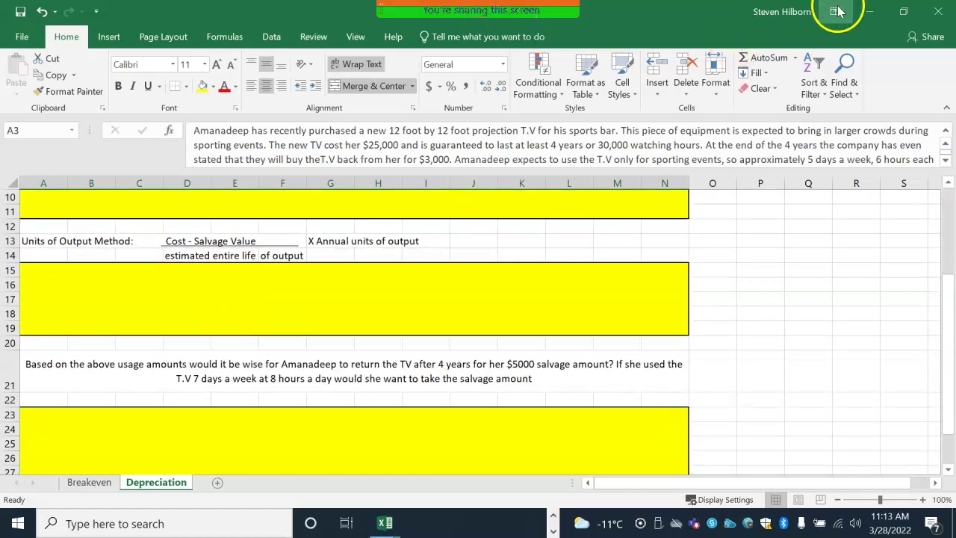
Stop sharing the screen and return to the Webex meeting window
mouse_move(490, 9)
left_click(166, 24)
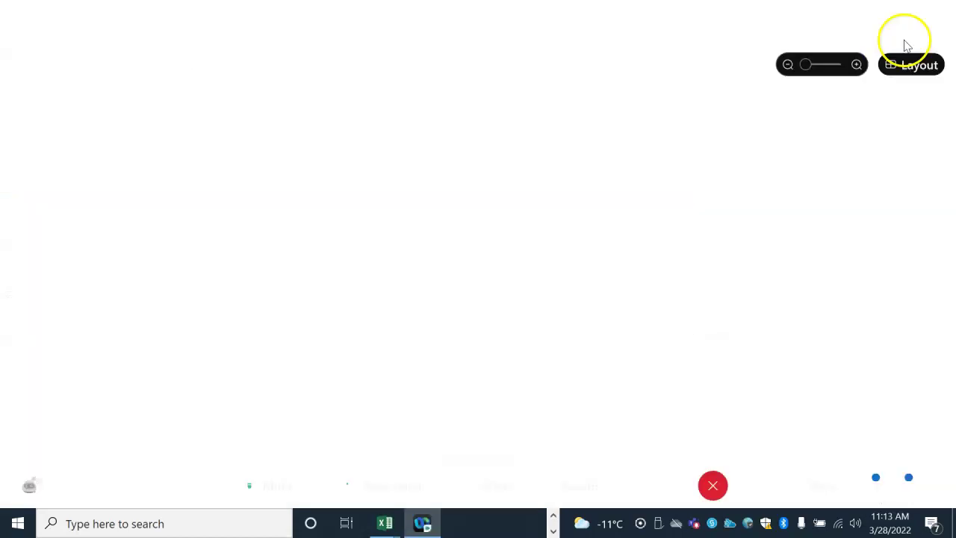